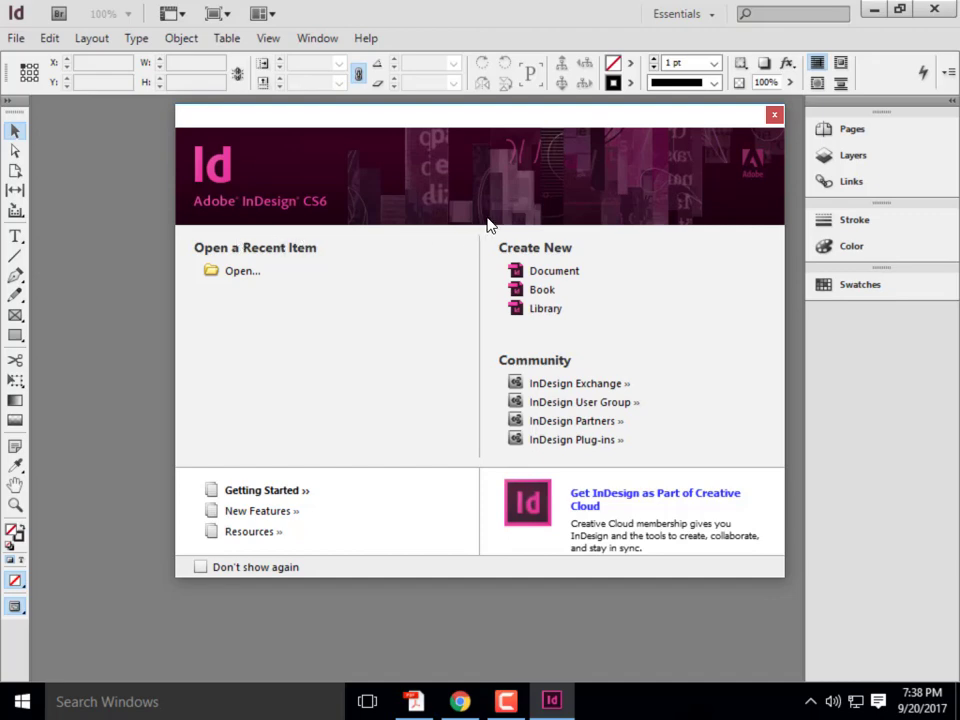
Create a one-page Letter print document with Facing Pages turned off
{"action": "left_click", "coordinate": [574, 278]}
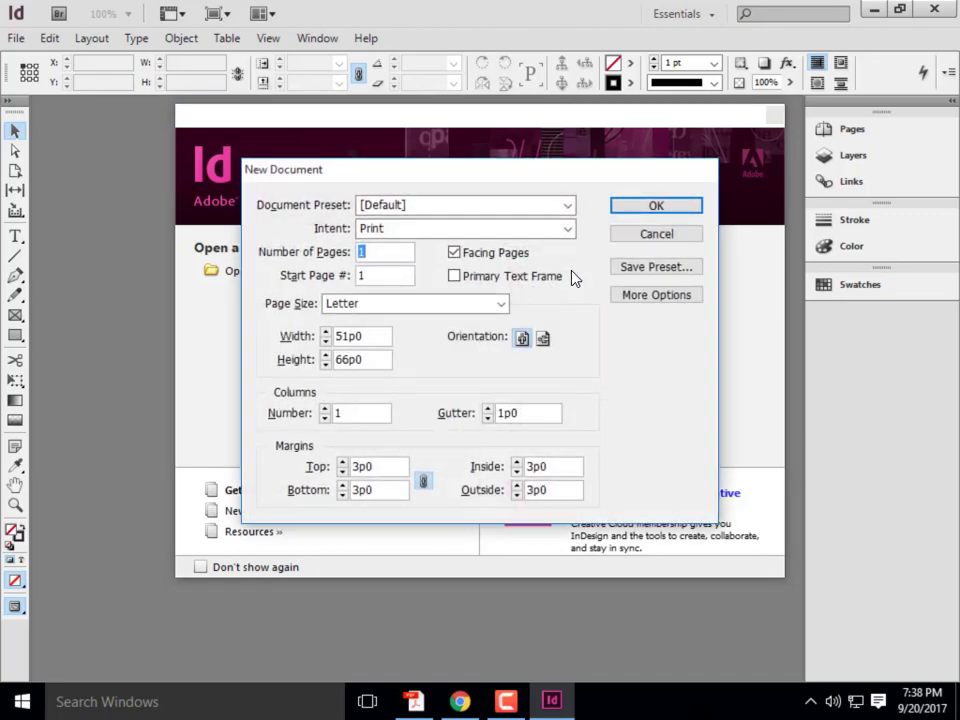
{"action": "left_click", "coordinate": [454, 254]}
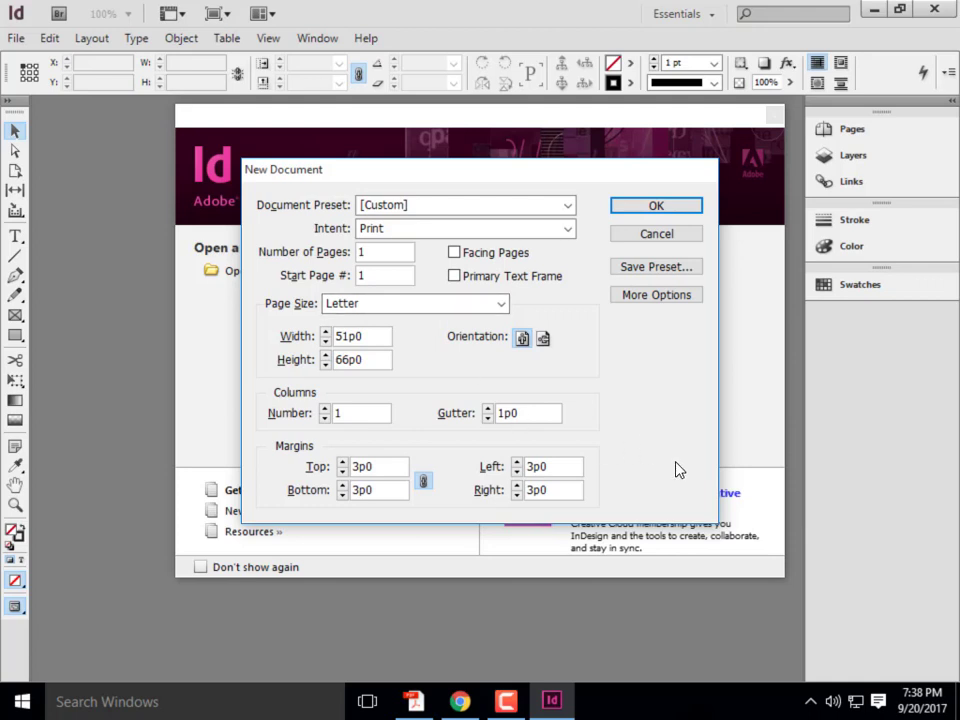
{"action": "left_click", "coordinate": [384, 470]}
{"action": "left_click", "coordinate": [656, 206]}
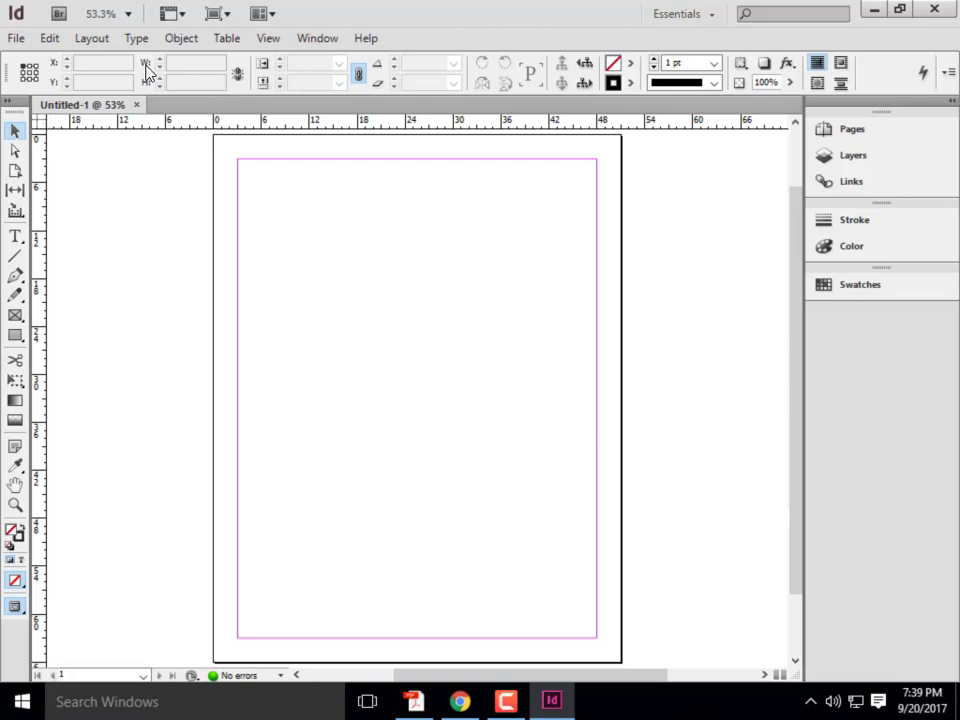
Set all four page margins to 2 inches with the margin values linked
{"action": "left_click", "coordinate": [92, 39]}
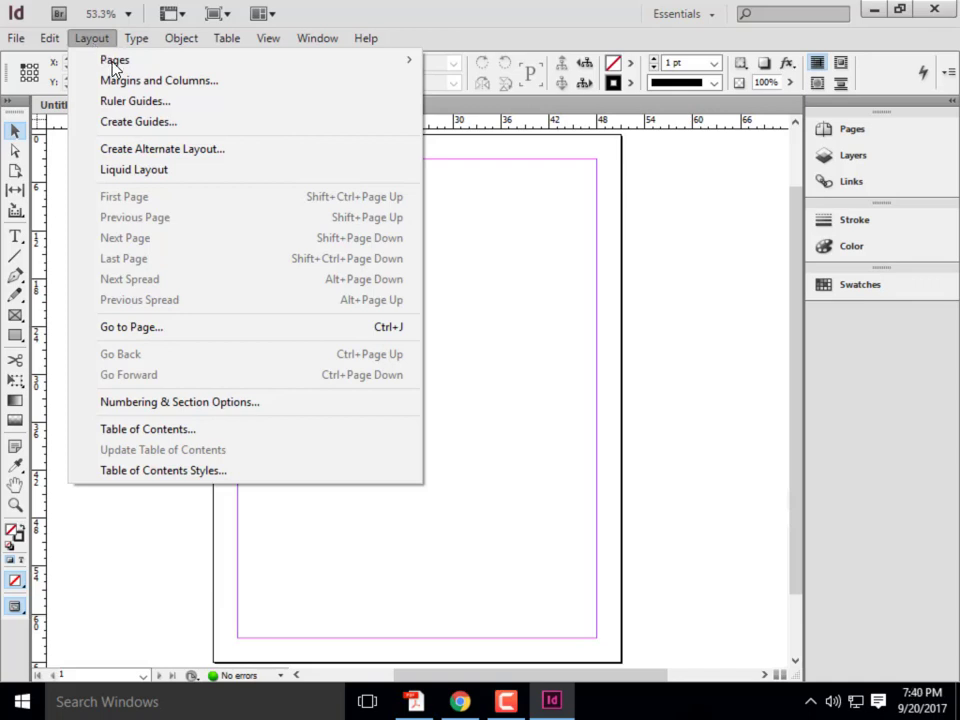
{"action": "left_click", "coordinate": [117, 80]}
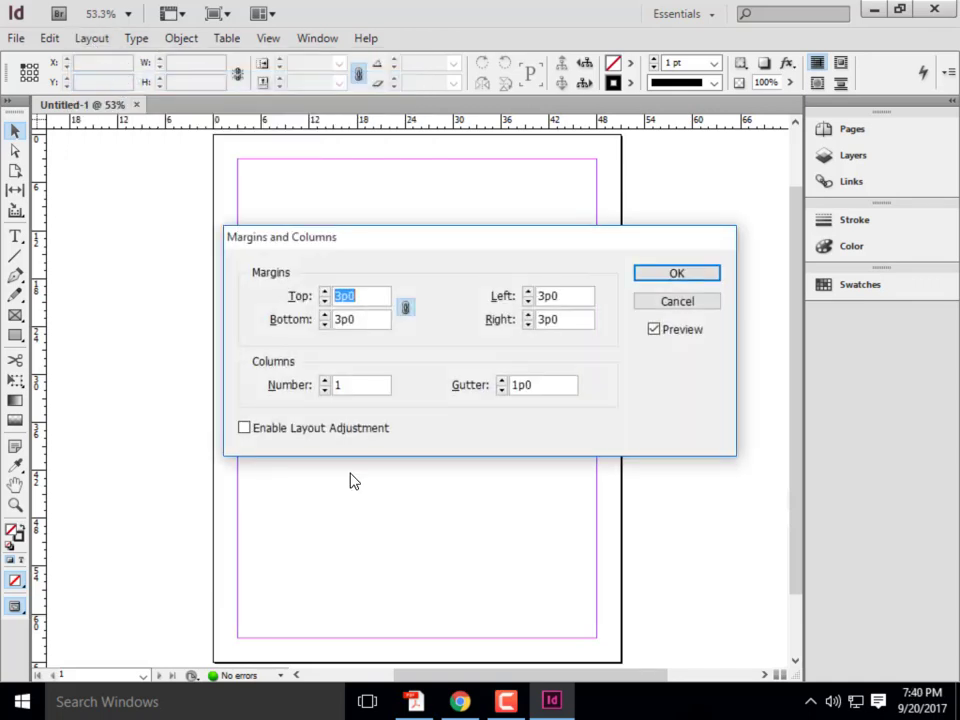
{"action": "left_click", "coordinate": [406, 305]}
{"action": "left_click", "coordinate": [371, 300]}
{"action": "left_click_drag", "start_coordinate": [364, 298], "coordinate": [306, 298]}
{"action": "type", "text": "2\""}
{"action": "left_click", "coordinate": [368, 322]}
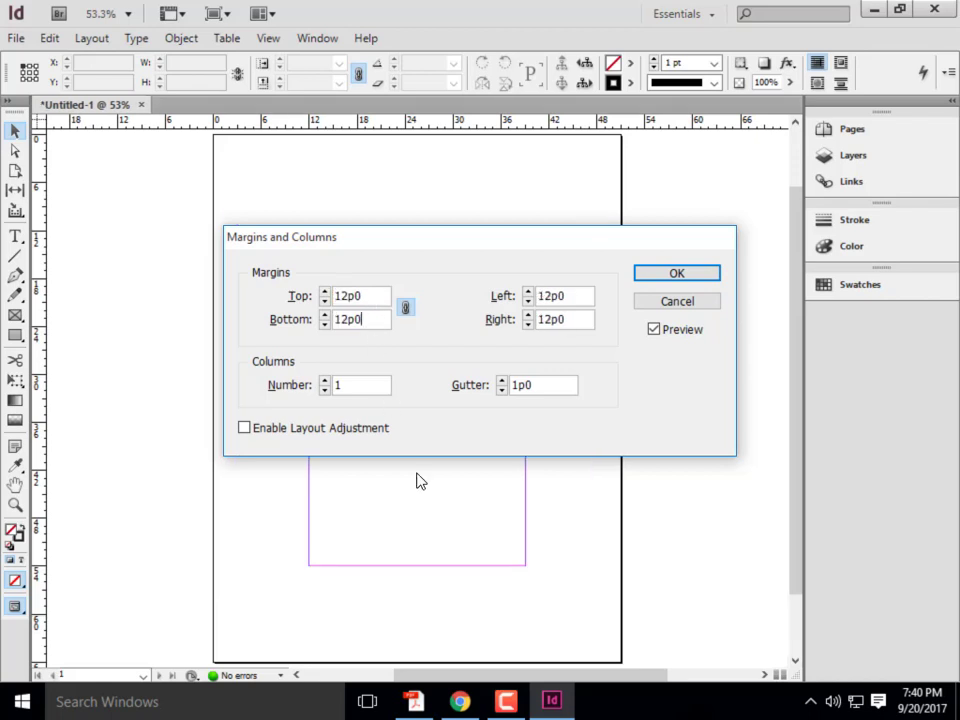
Unlink the margin values and set only the bottom margin to 1.5 inches
{"action": "left_click", "coordinate": [407, 310]}
{"action": "double_click", "coordinate": [367, 322]}
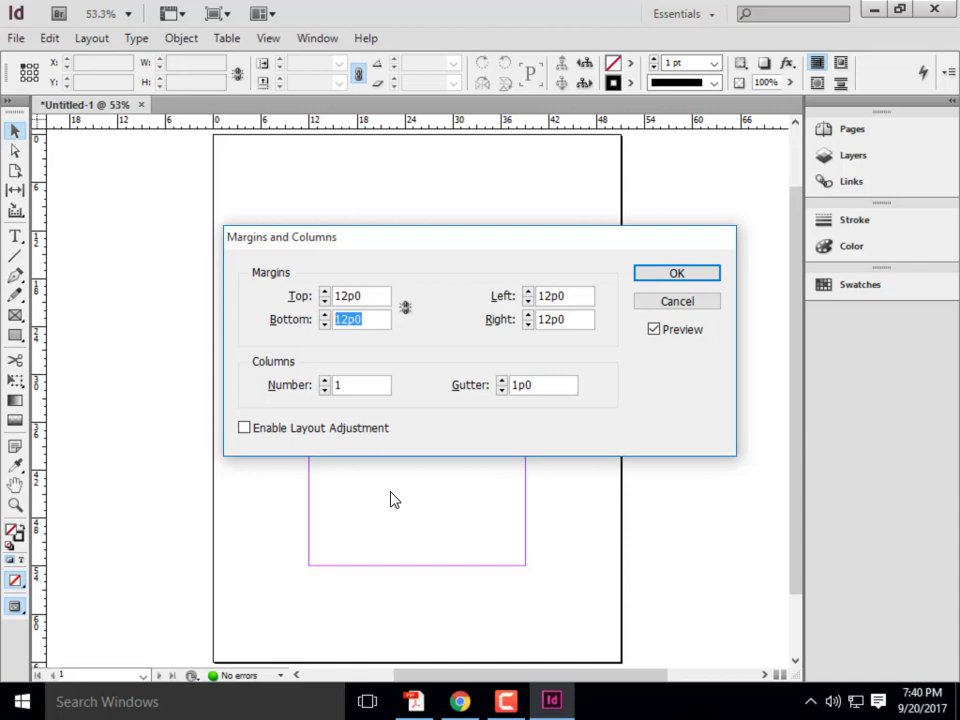
{"action": "type", "text": "1.5"}
{"action": "key", "text": "Return"}
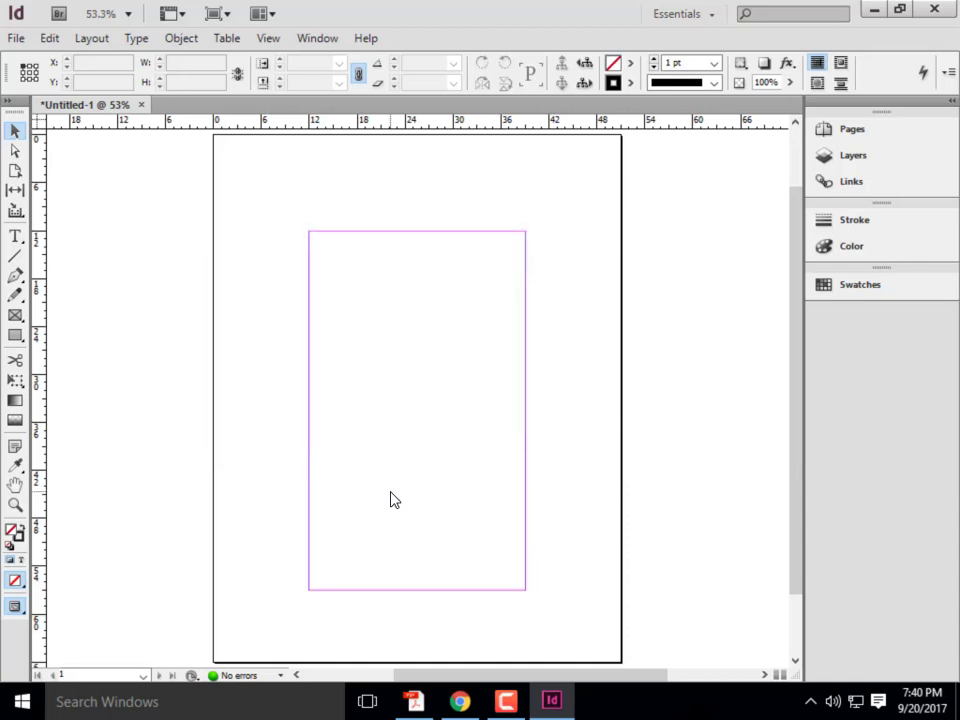
Set the left page margin to 0.5 inch and the right page margin to 1.5 inches
{"action": "left_click", "coordinate": [90, 40]}
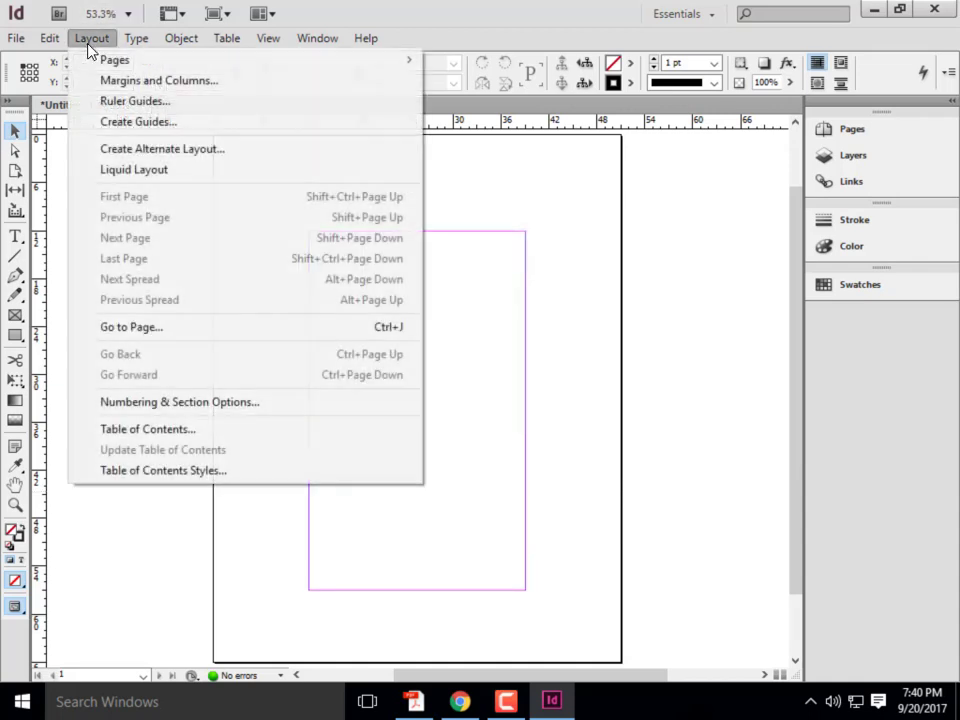
{"action": "left_click", "coordinate": [147, 84]}
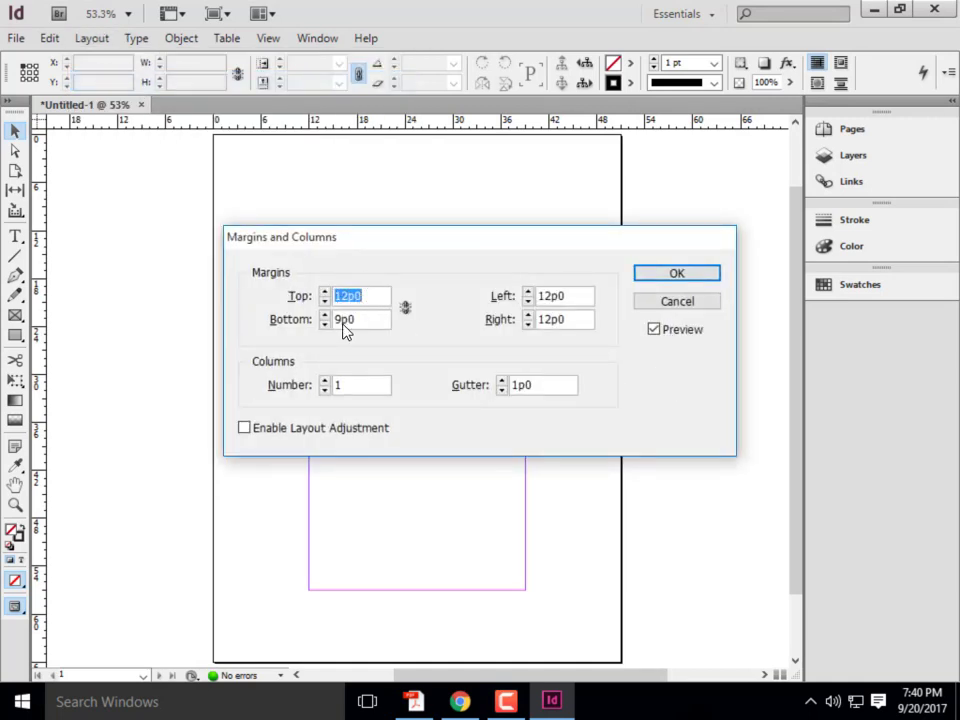
{"action": "double_click", "coordinate": [553, 296]}
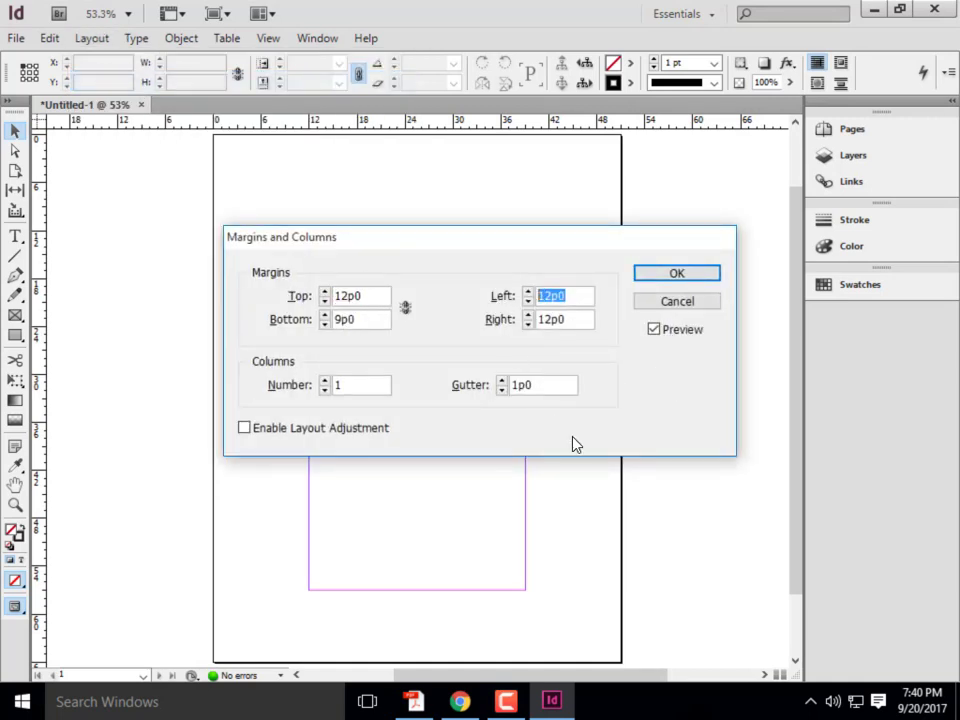
{"action": "type", "text": ".5\""}
{"action": "key", "text": "Tab"}
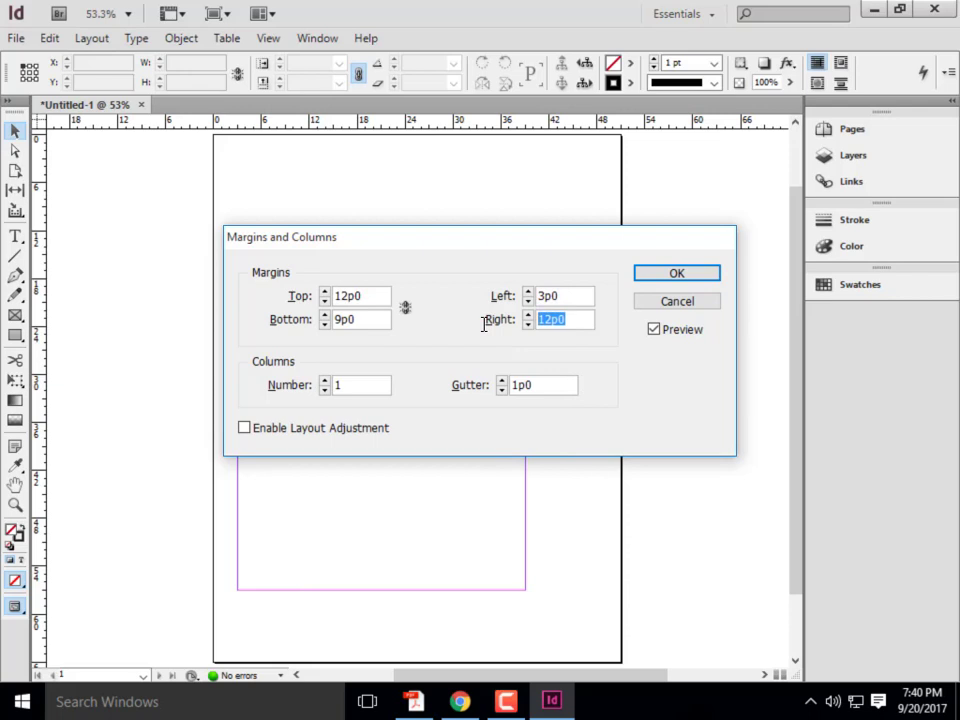
{"action": "type", "text": "1\""}
{"action": "key", "text": "BackSpace"}
{"action": "key", "text": "BackSpace"}
{"action": "type", "text": "1.5\""}
{"action": "left_click", "coordinate": [679, 275]}
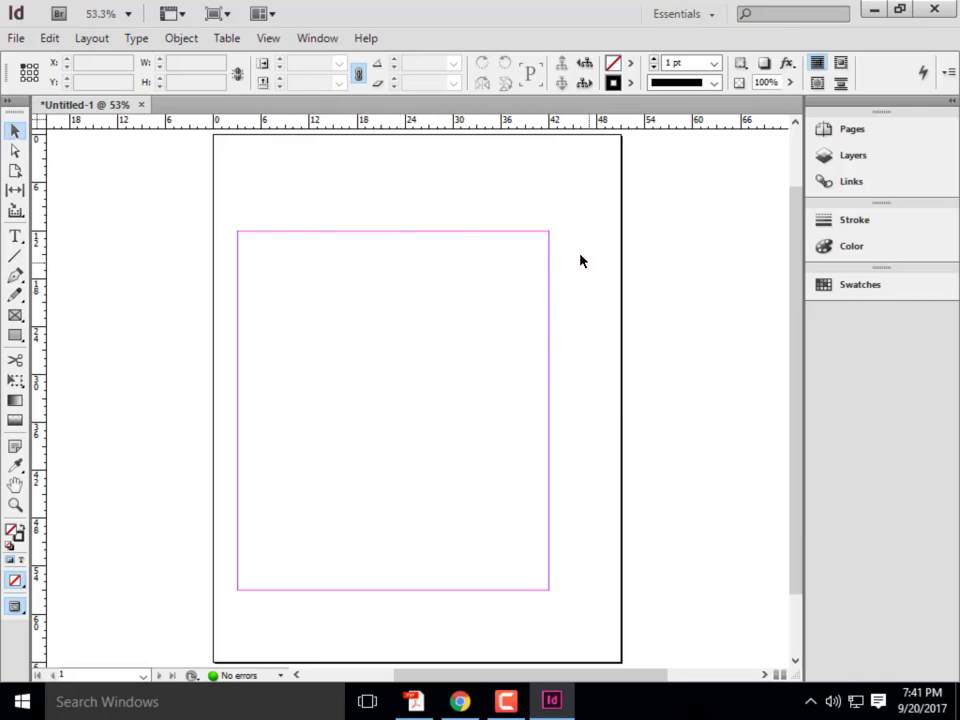
Relink the margin values and set all four page margins to 0
{"action": "left_click", "coordinate": [91, 38]}
{"action": "left_click", "coordinate": [110, 80]}
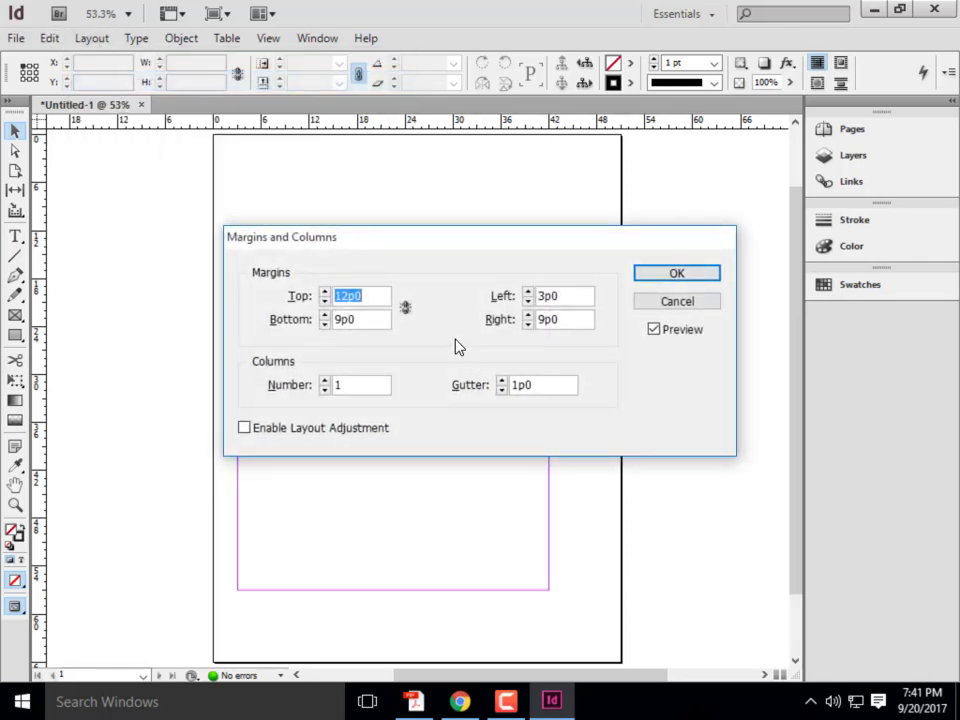
{"action": "left_click", "coordinate": [405, 308]}
{"action": "left_click", "coordinate": [290, 296]}
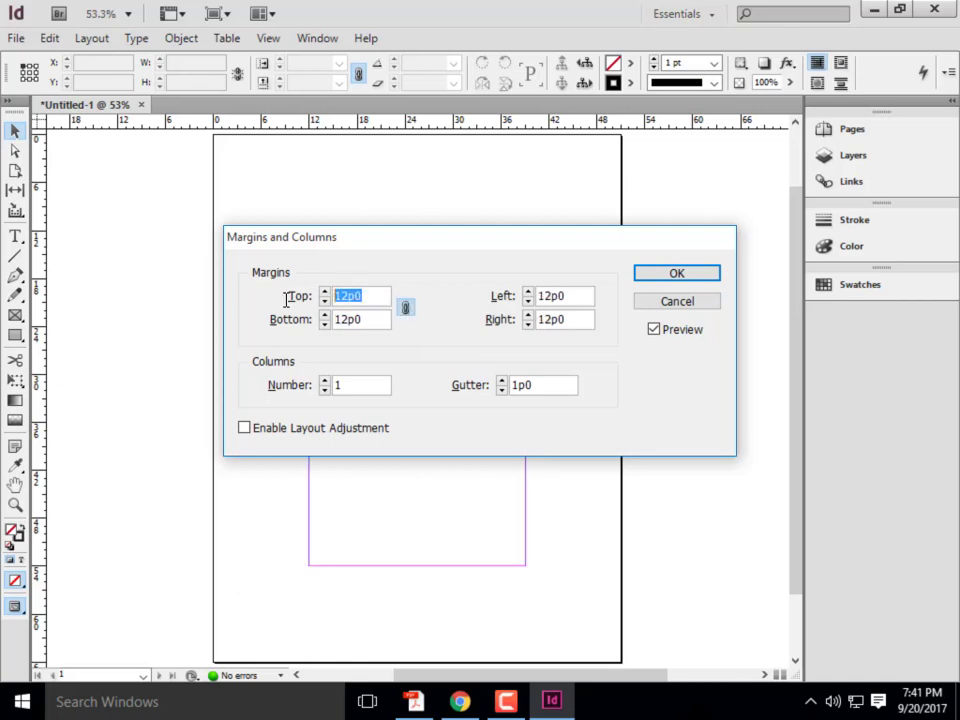
{"action": "type", "text": "0"}
{"action": "left_click", "coordinate": [348, 321]}
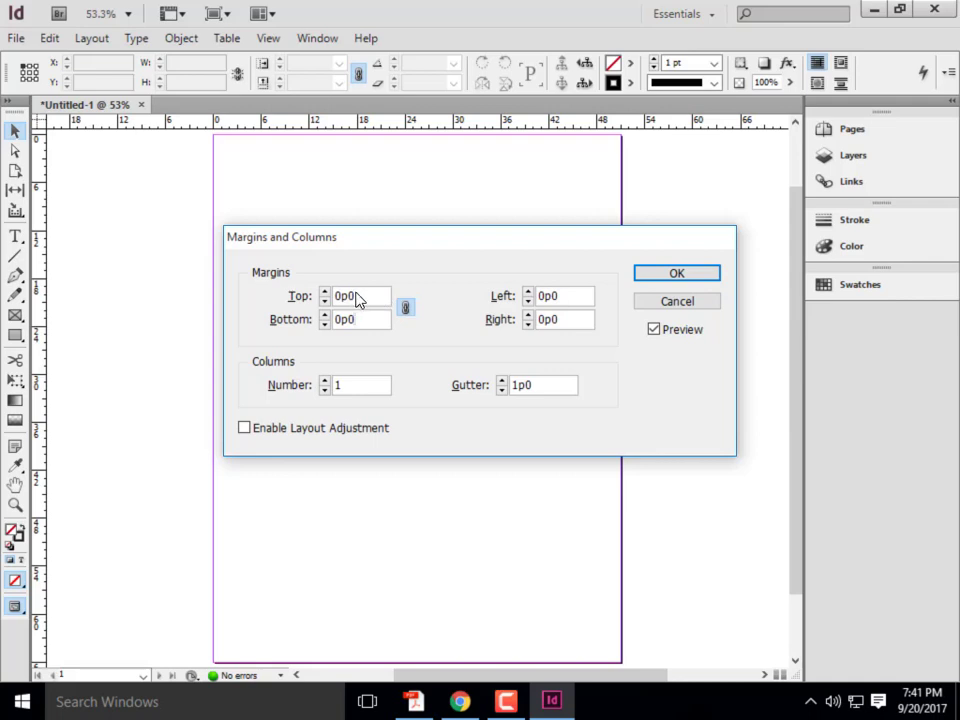
{"action": "left_click", "coordinate": [677, 274]}
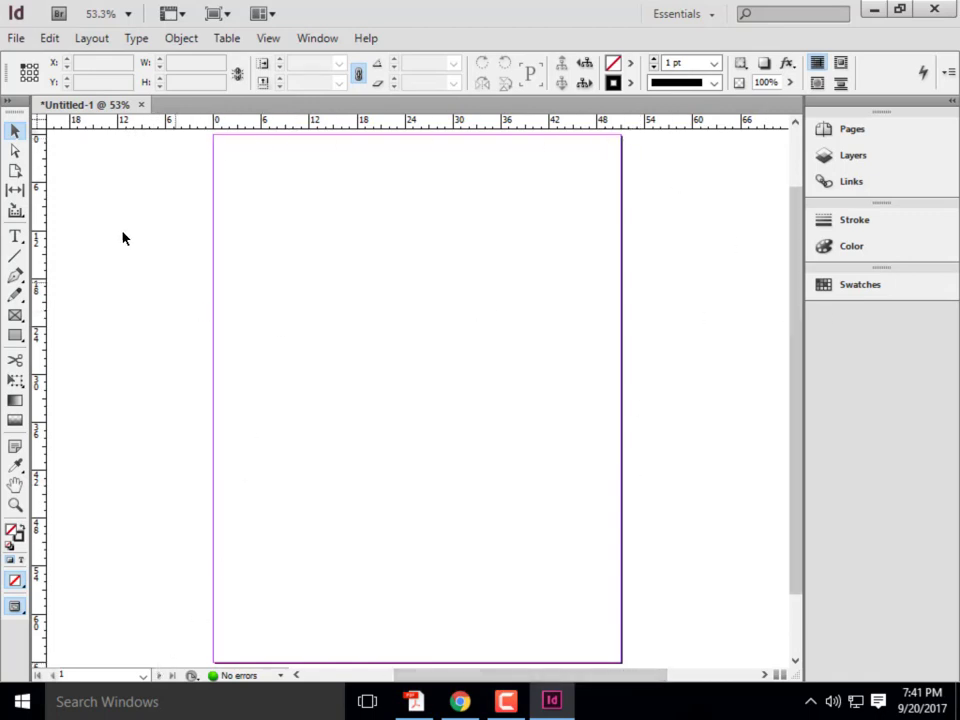
Change the document's ruler units to inches
{"action": "right_click", "coordinate": [41, 124]}
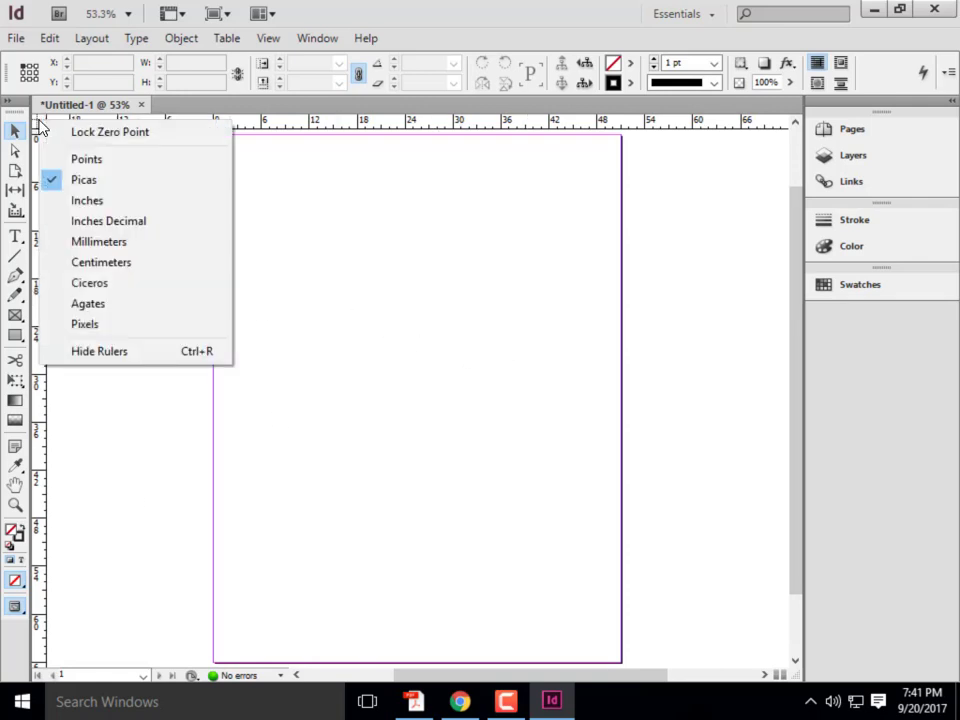
{"action": "left_click", "coordinate": [100, 204]}
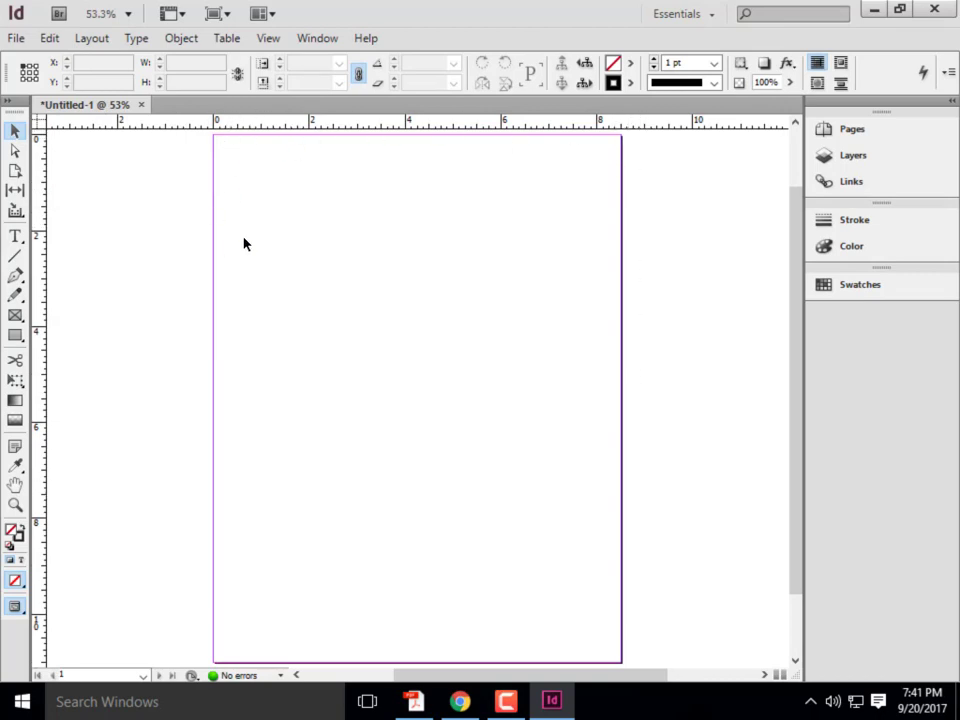
{"action": "scroll", "coordinate": [326, 184], "scroll_direction": "down", "scroll_amount": 2}
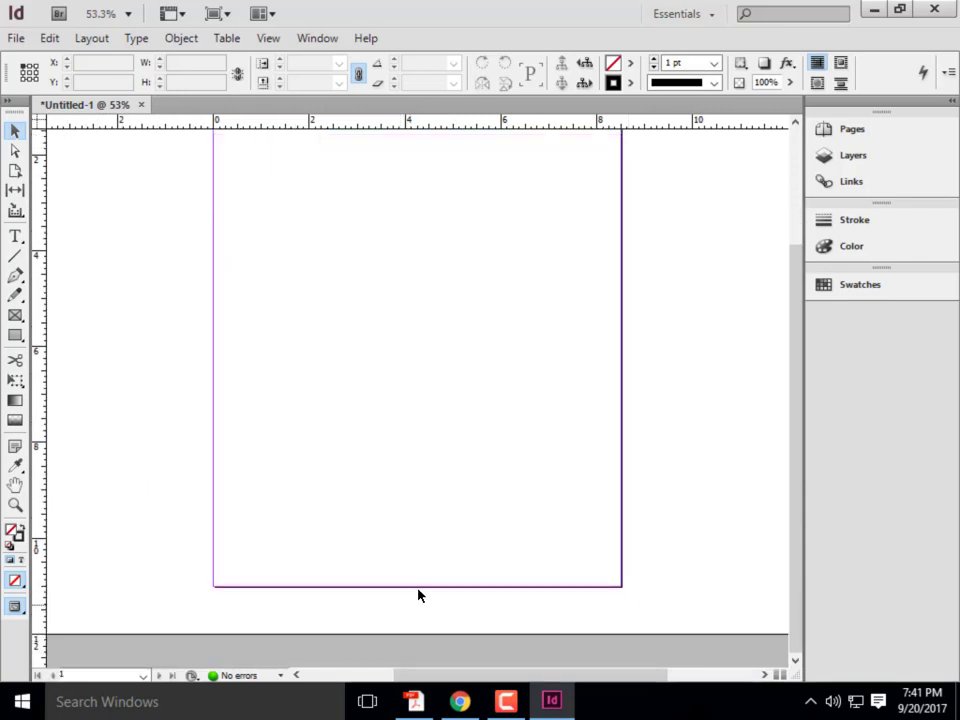
{"action": "scroll", "coordinate": [662, 244], "scroll_direction": "up", "scroll_amount": 4}
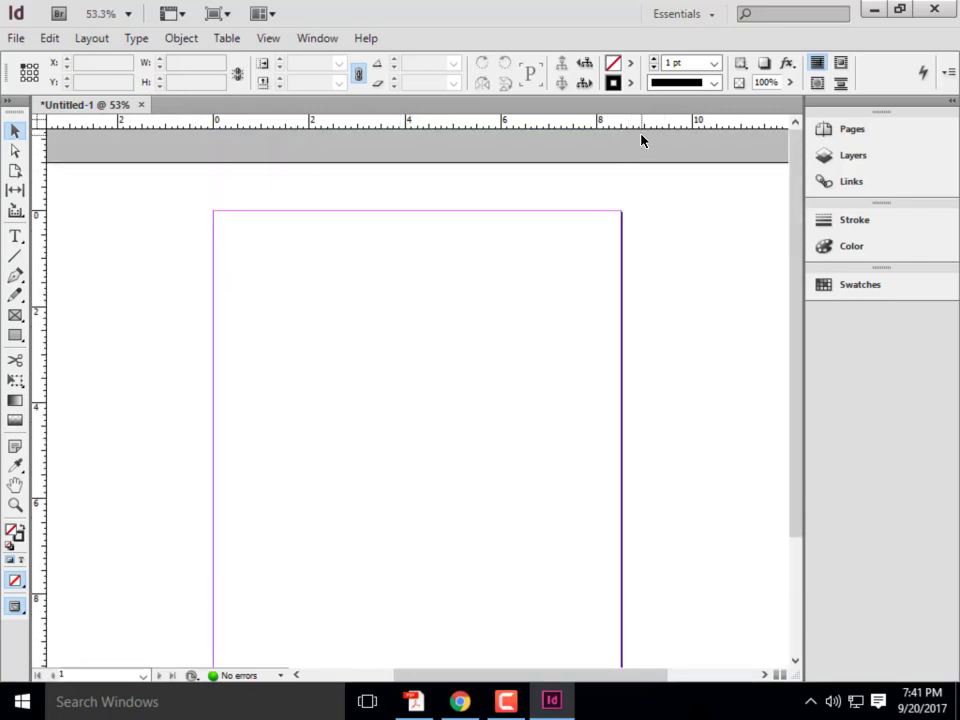
{"action": "scroll", "coordinate": [600, 420], "scroll_direction": "down", "scroll_amount": 3}
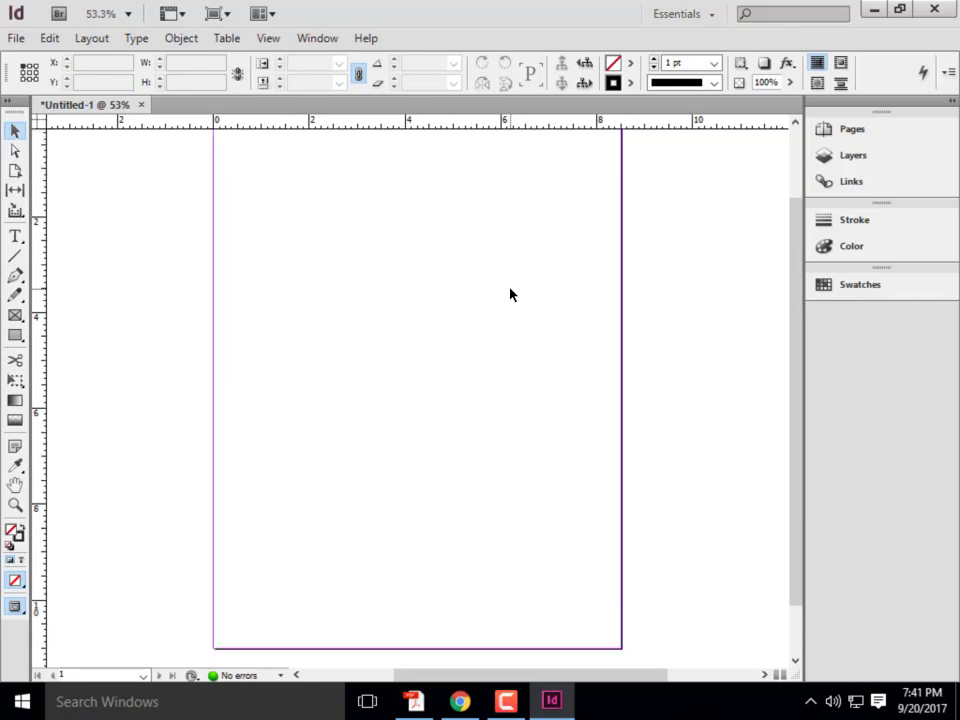
{"action": "scroll", "coordinate": [512, 330], "scroll_direction": "up", "scroll_amount": 1}
Draw a text frame about 3.75 in wide and 10.15 in high on the left half of the page, starting near its upper-left corner
{"action": "key", "text": "ctrl+minus"}
{"action": "key", "text": "ctrl+minus"}
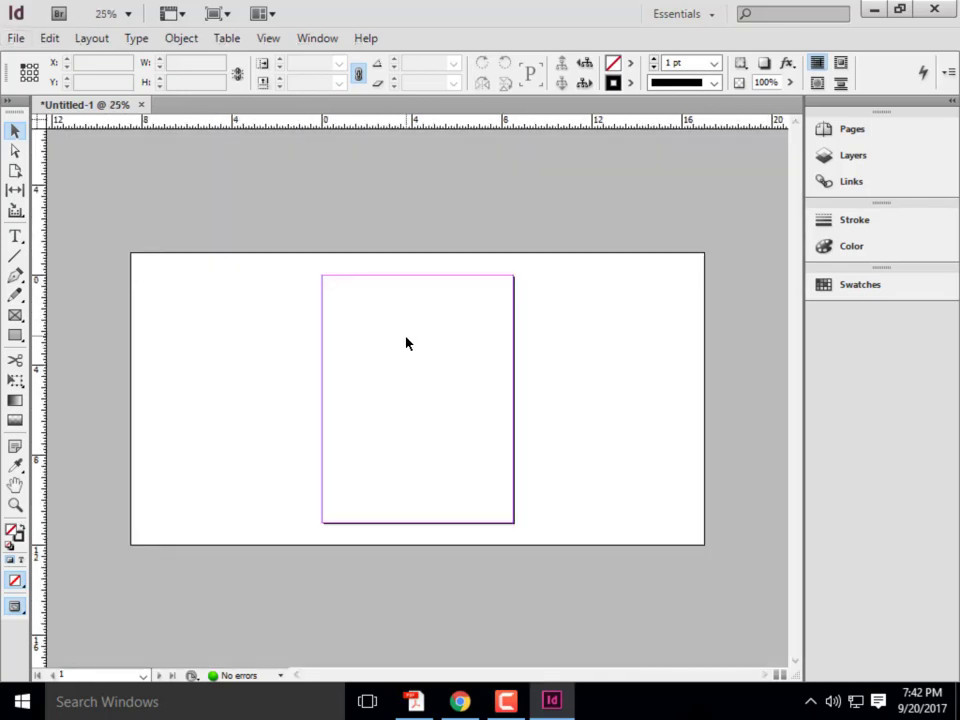
{"action": "key", "text": "ctrl+equal"}
{"action": "scroll", "coordinate": [210, 326], "scroll_direction": "down", "scroll_amount": 1}
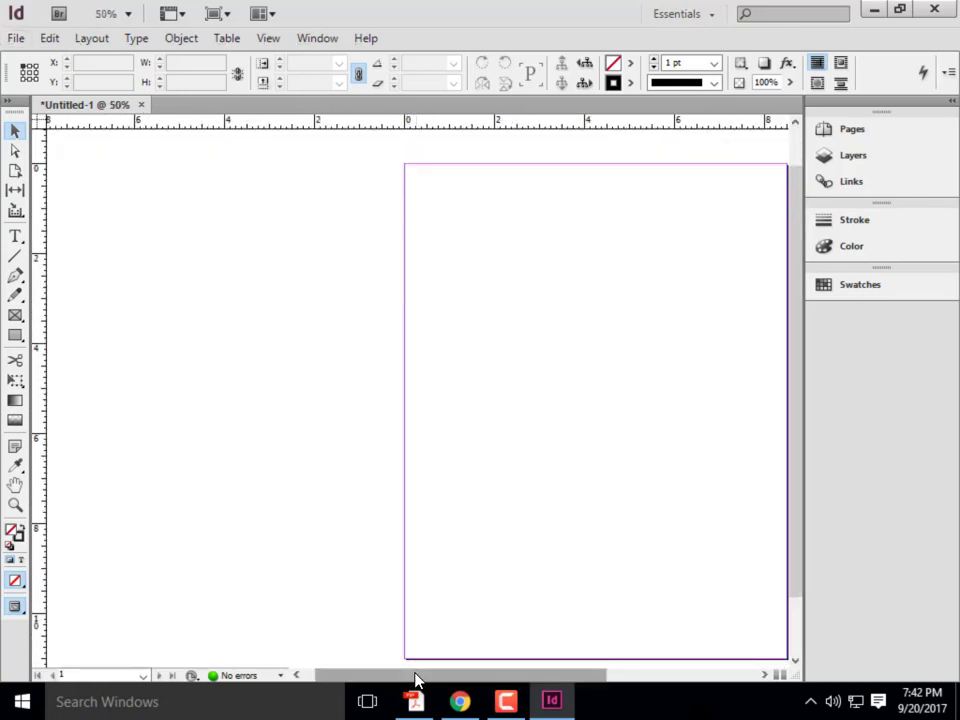
{"action": "left_click_drag", "start_coordinate": [416, 680], "coordinate": [506, 681]}
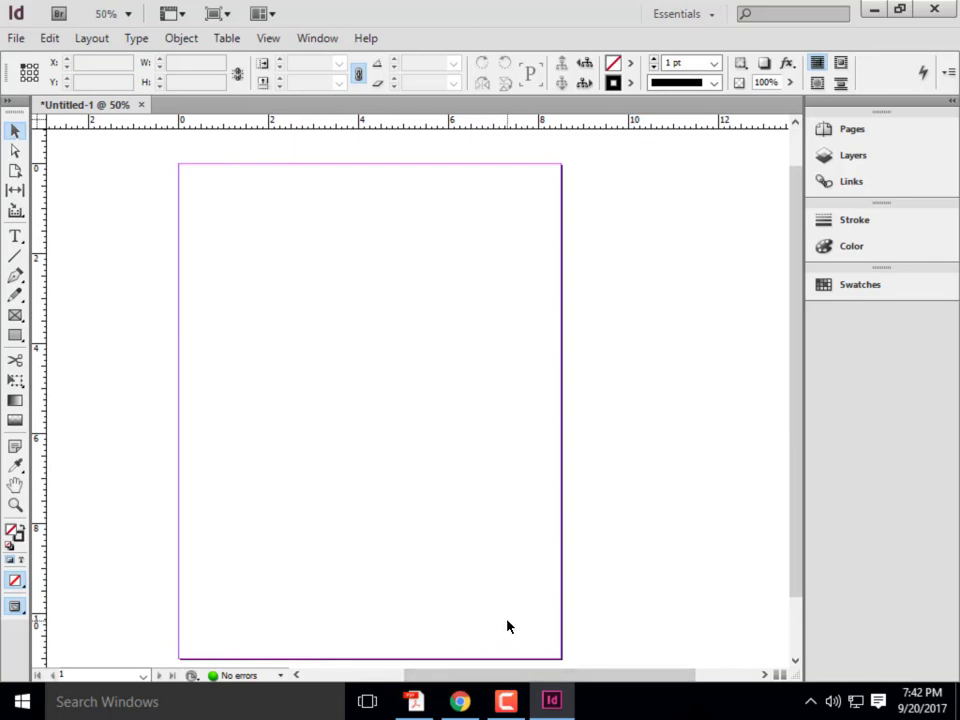
{"action": "left_click", "coordinate": [15, 237]}
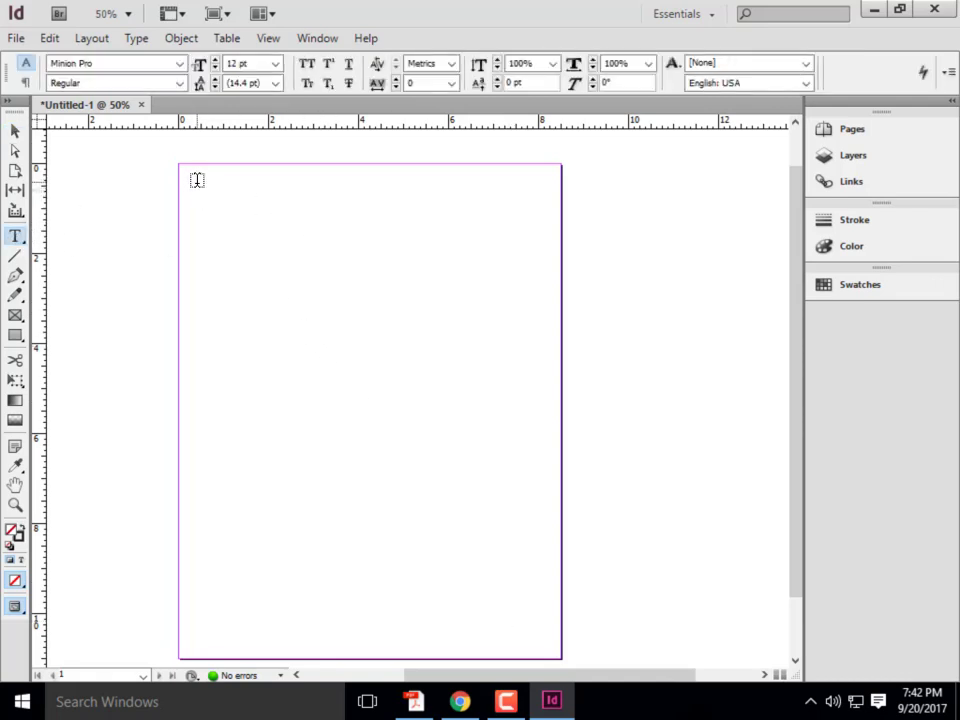
{"action": "left_click_drag", "start_coordinate": [197, 183], "coordinate": [364, 634]}
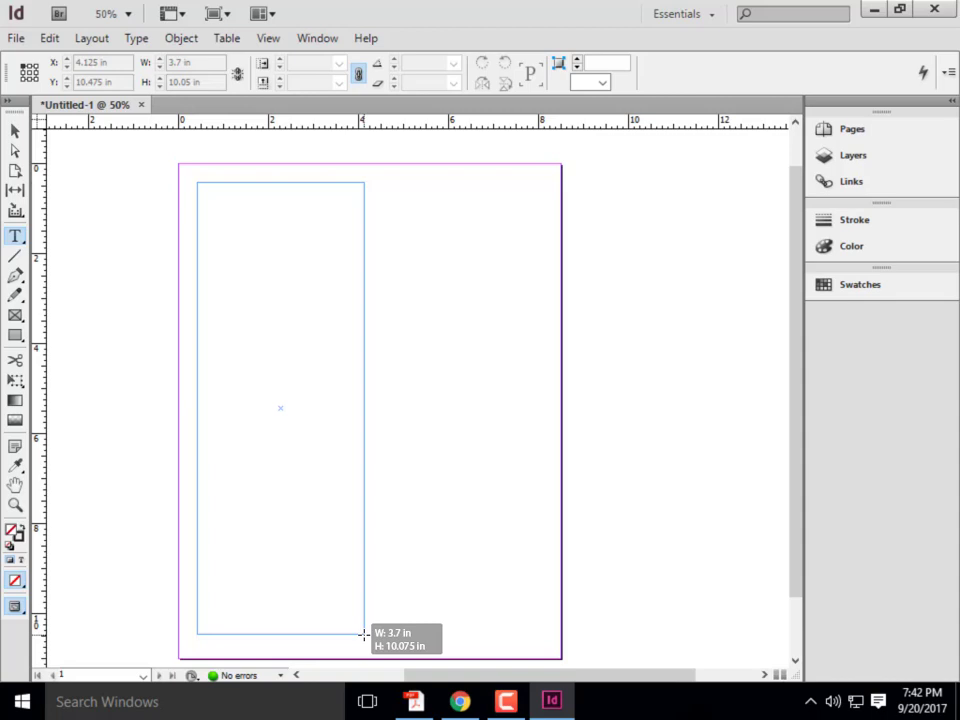
{"action": "left_click_drag", "start_coordinate": [364, 634], "coordinate": [367, 640]}
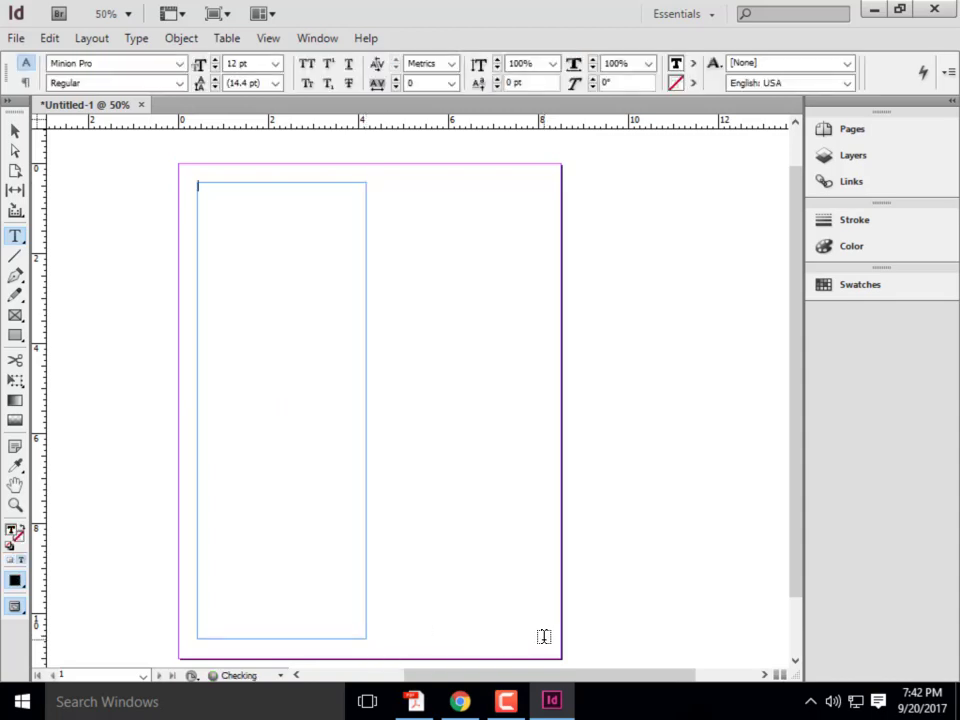
Enter random filler characters in the new text frame and delete all of them
{"action": "type", "text": "sdjfhasdlfkjasdlkfjasdlkfjasdlkfjasdkfj"}
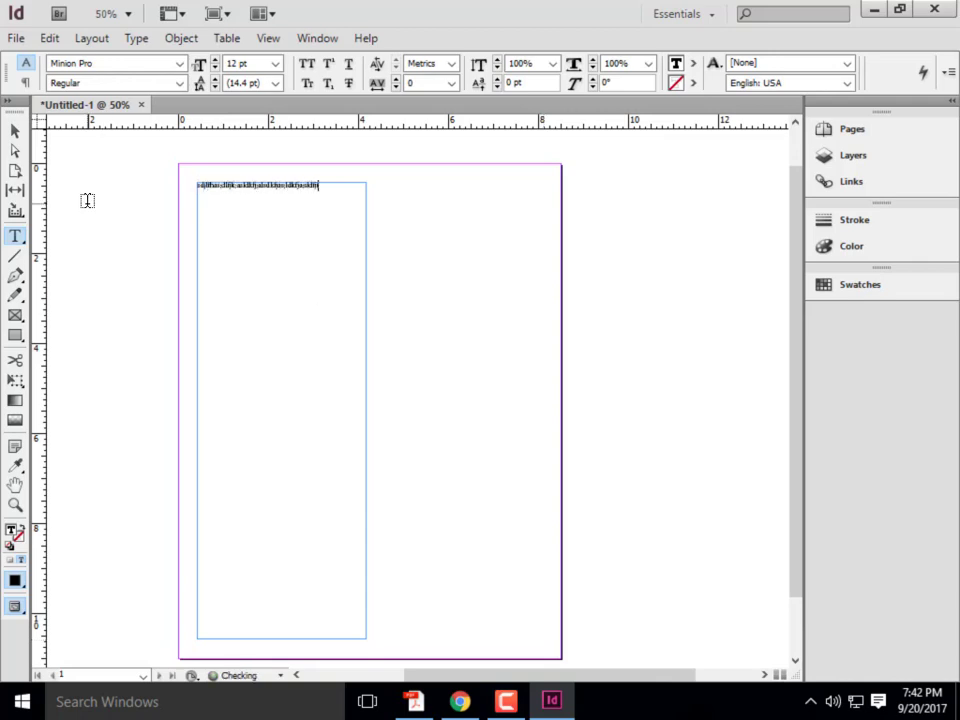
{"action": "type", "text": "asdkfjasdkfjasdkfjasdkfja"}
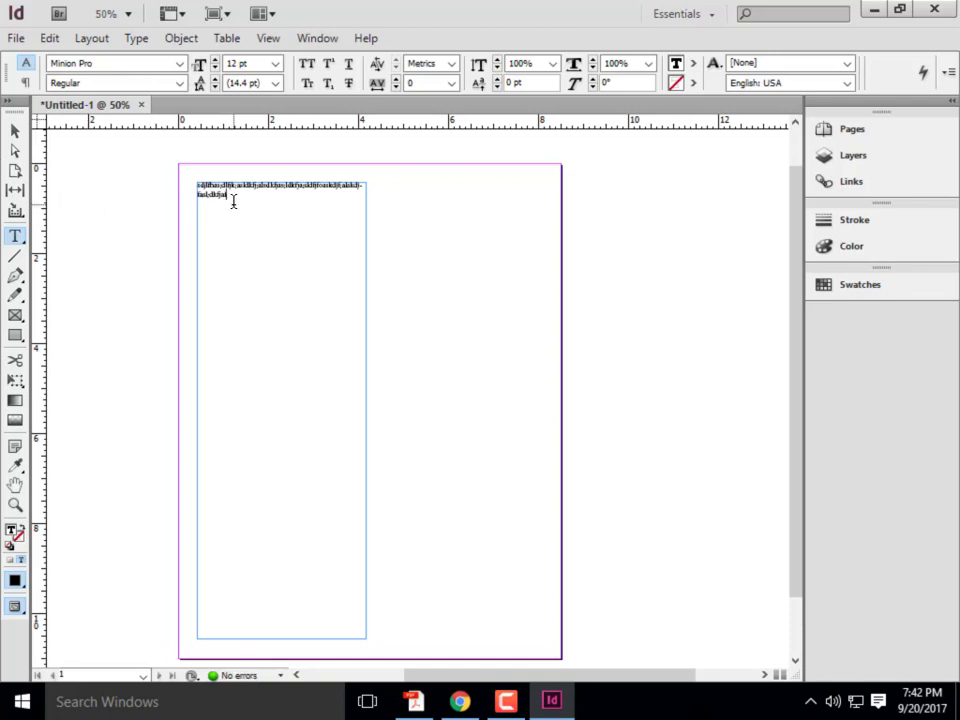
{"action": "left_click_drag", "start_coordinate": [233, 201], "coordinate": [171, 180]}
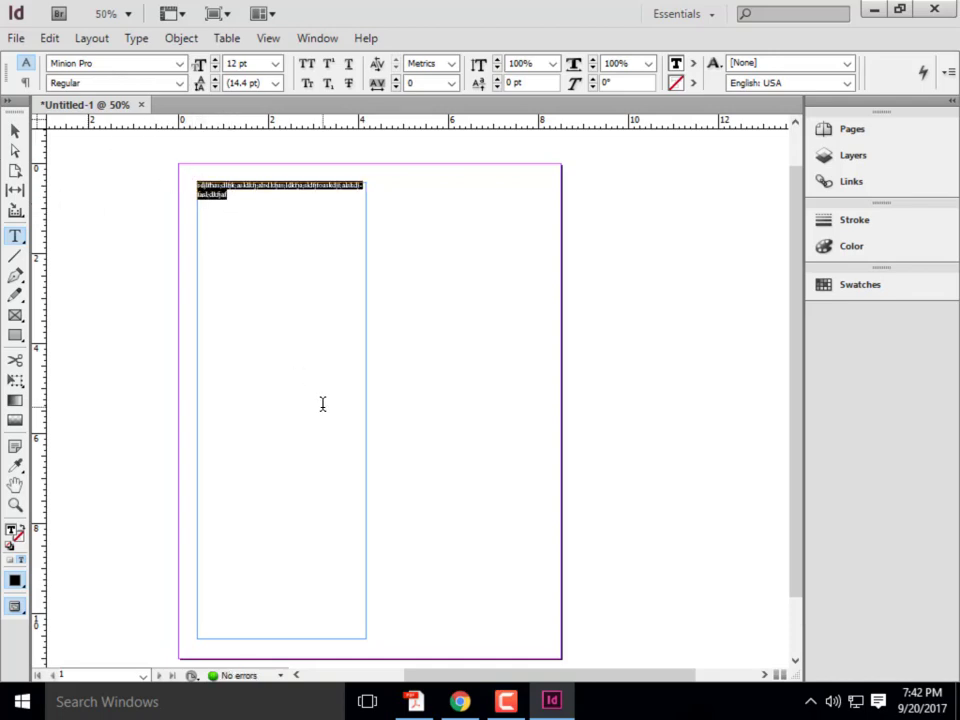
{"action": "key", "text": "BackSpace"}
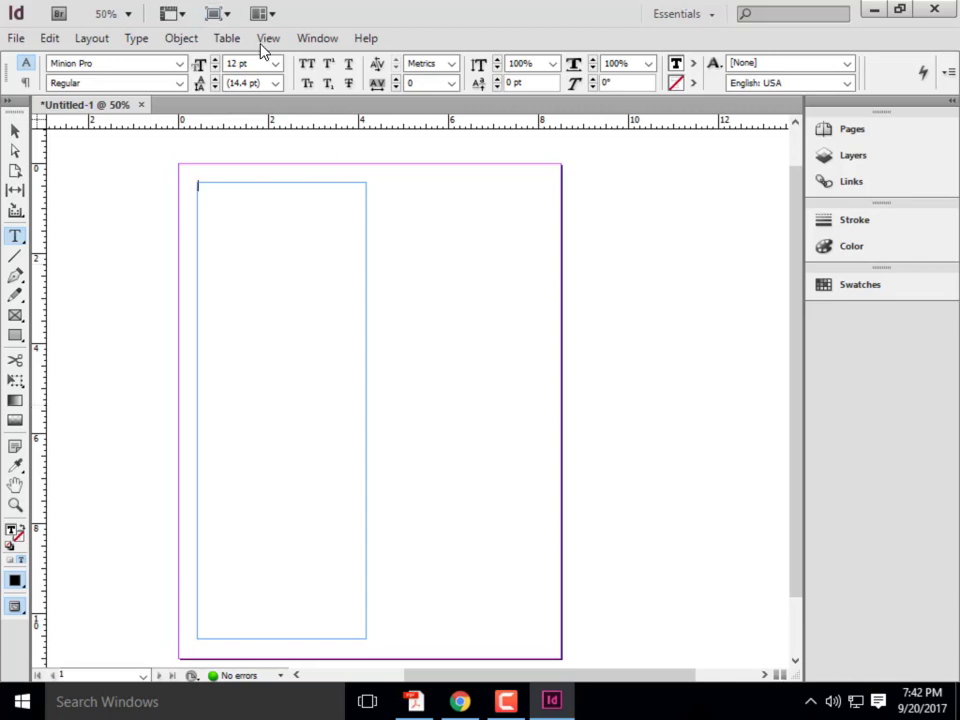
Place the Word file Vitruvius_CHAPTER_I from the Week 6B-Content folder into the selected text frame
{"action": "left_click", "coordinate": [15, 133]}
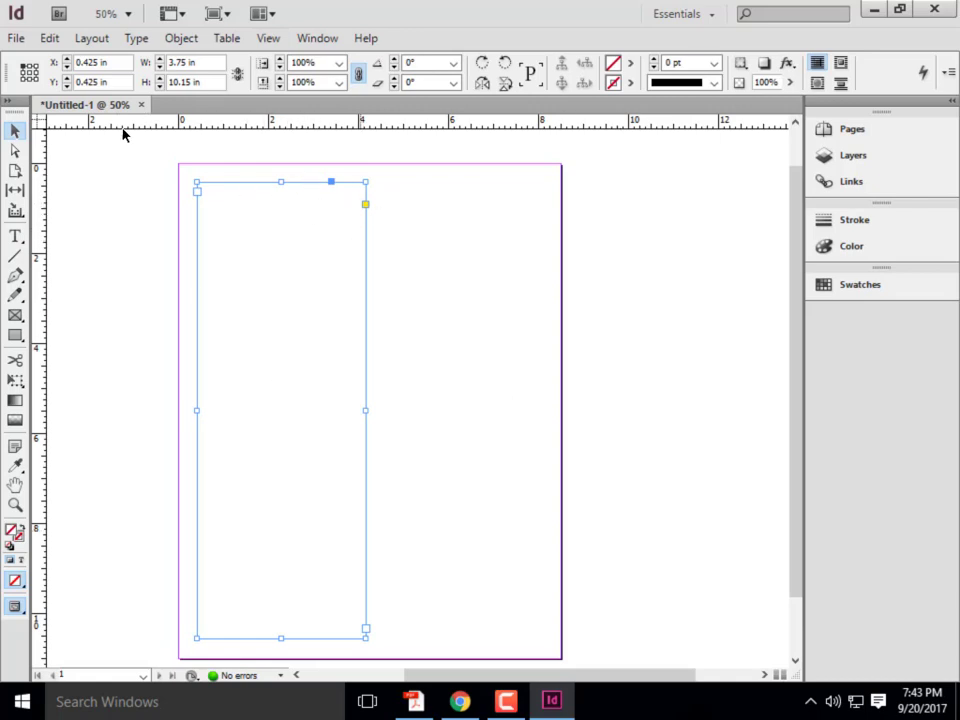
{"action": "left_click", "coordinate": [16, 40]}
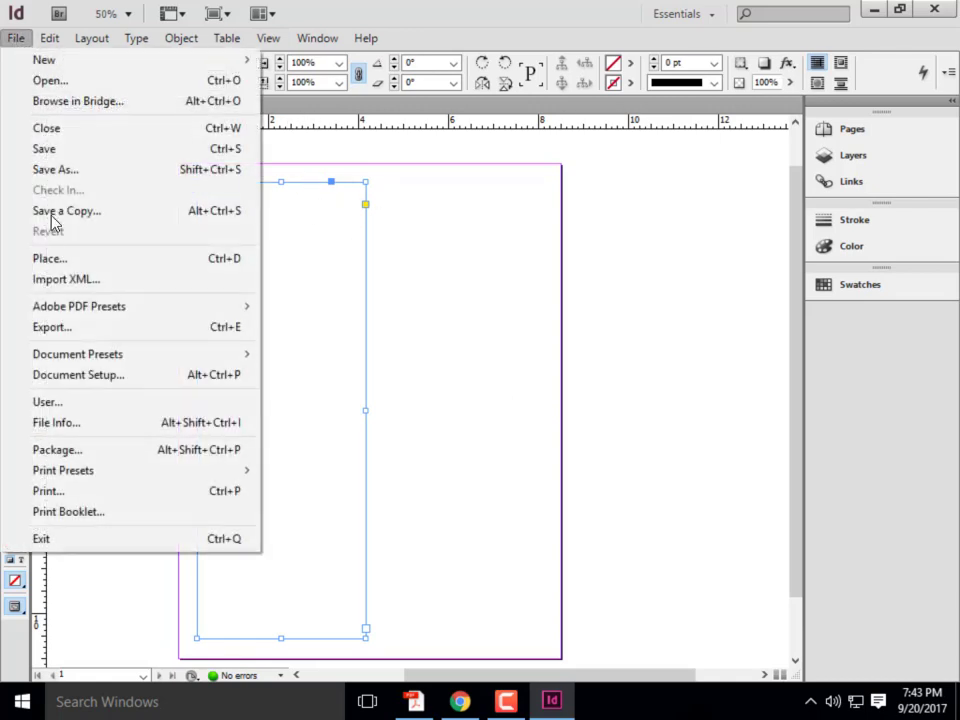
{"action": "left_click", "coordinate": [50, 259]}
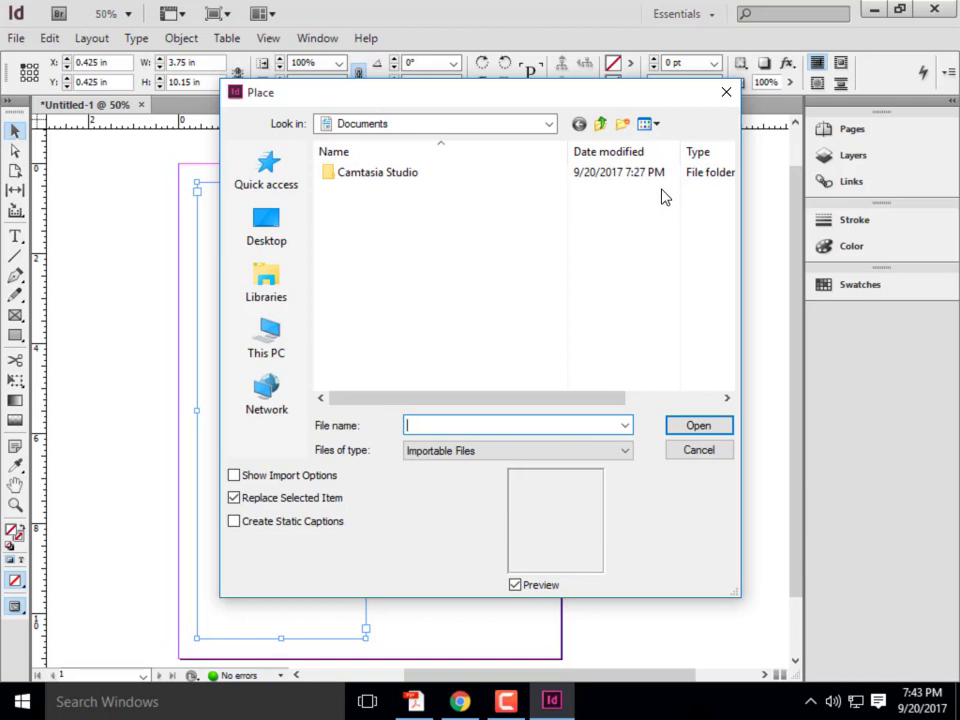
{"action": "left_click", "coordinate": [550, 124]}
{"action": "left_click", "coordinate": [550, 124]}
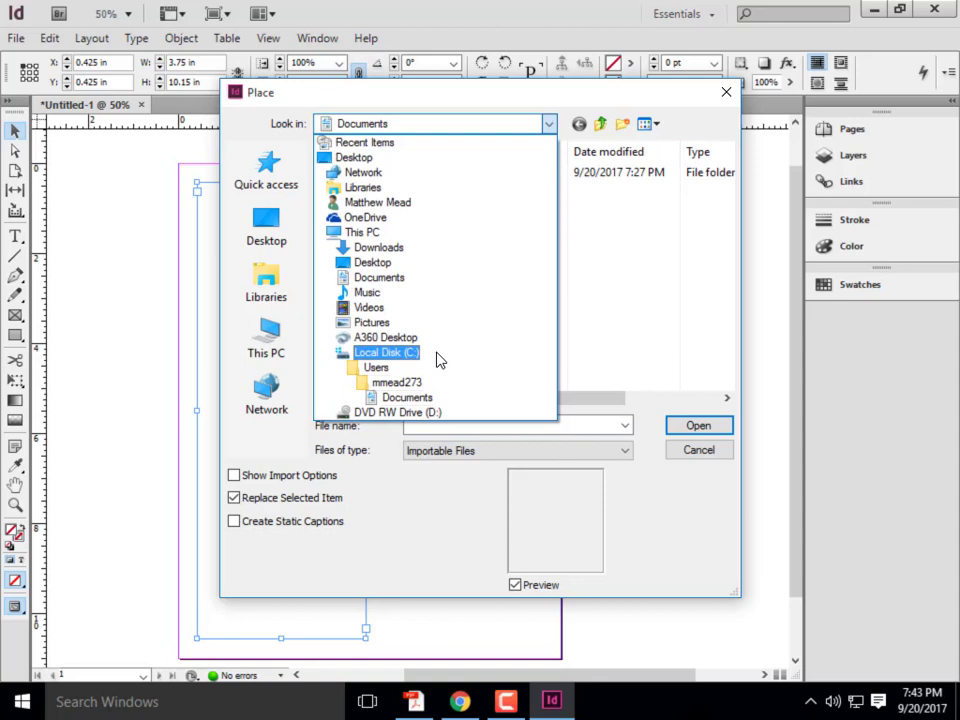
{"action": "key", "text": "Escape"}
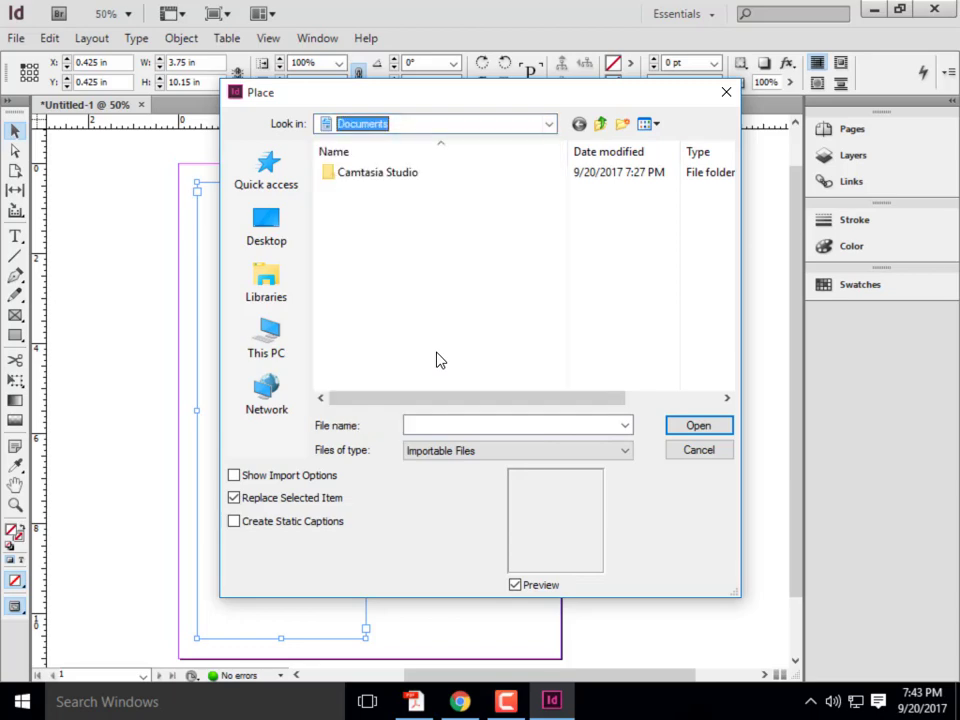
{"action": "left_click", "coordinate": [552, 124]}
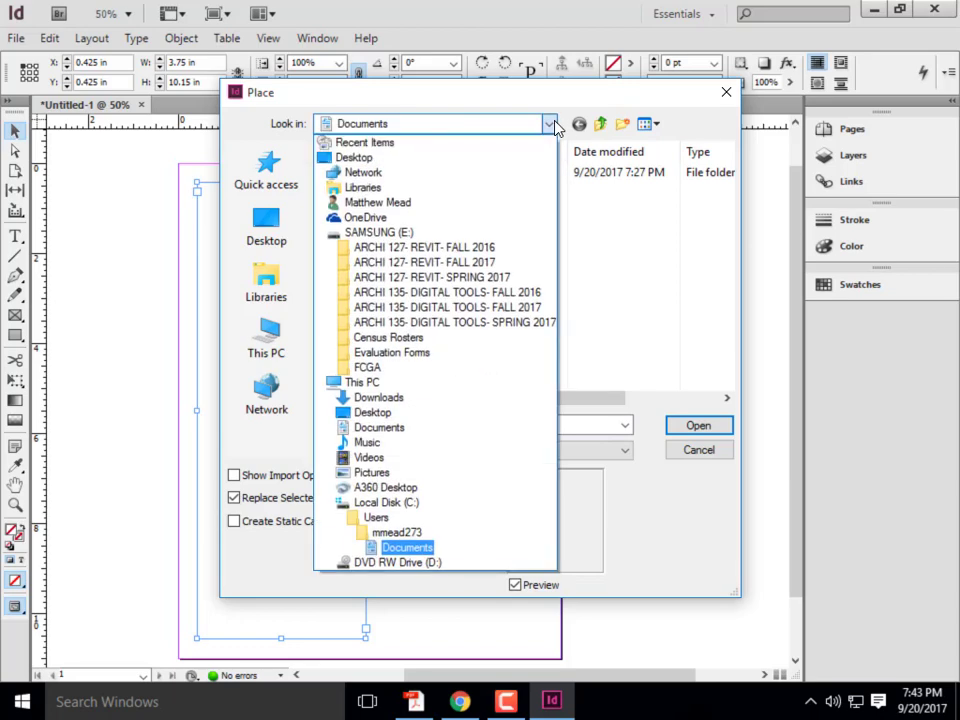
{"action": "left_click", "coordinate": [450, 307]}
{"action": "double_click", "coordinate": [431, 369]}
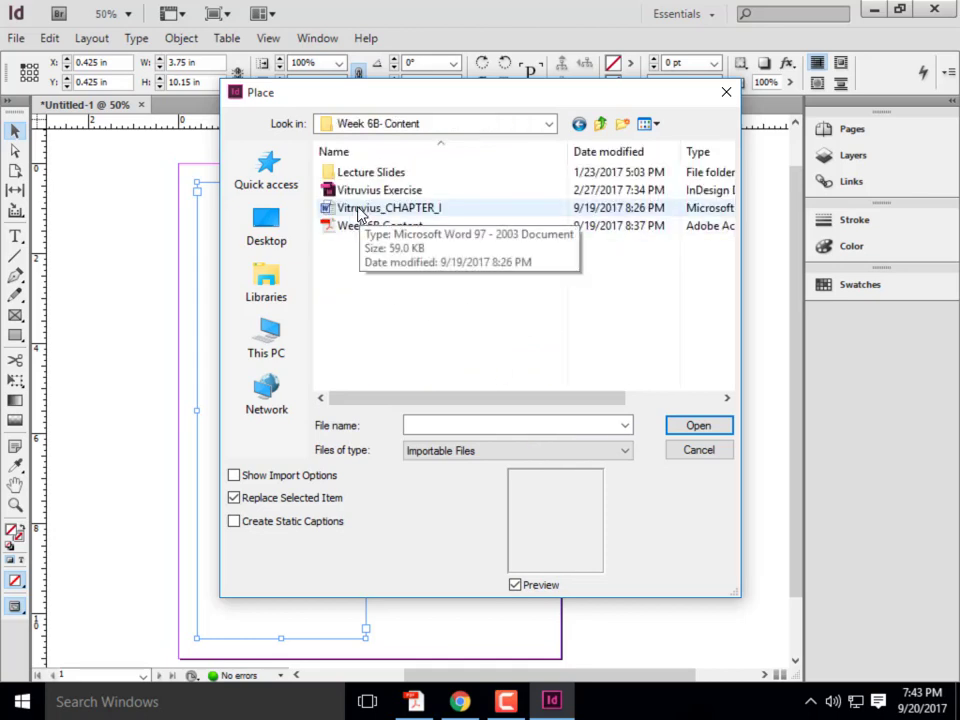
{"action": "left_click", "coordinate": [359, 210]}
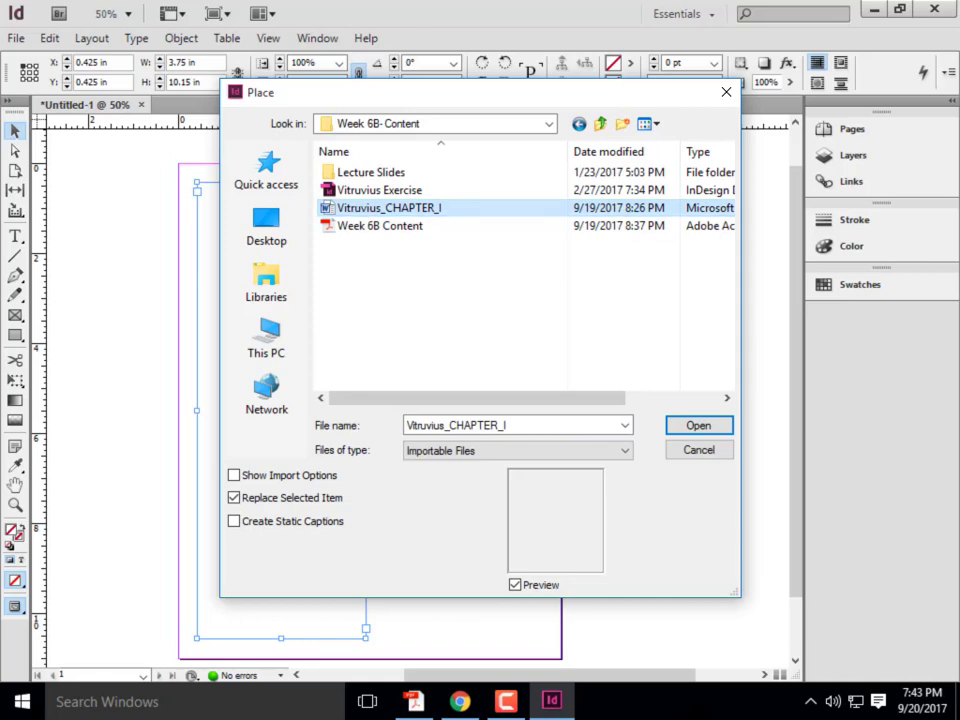
{"action": "left_click", "coordinate": [716, 432]}
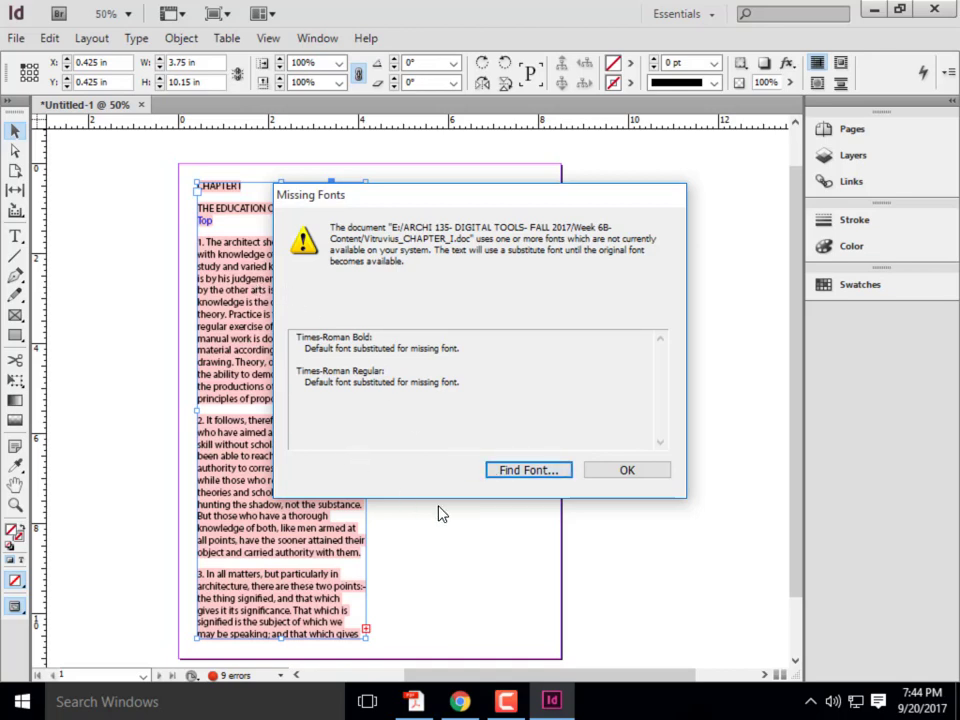
Replace every use of the missing Times-Roman font with Times New Roman Regular
{"action": "left_click", "coordinate": [549, 472]}
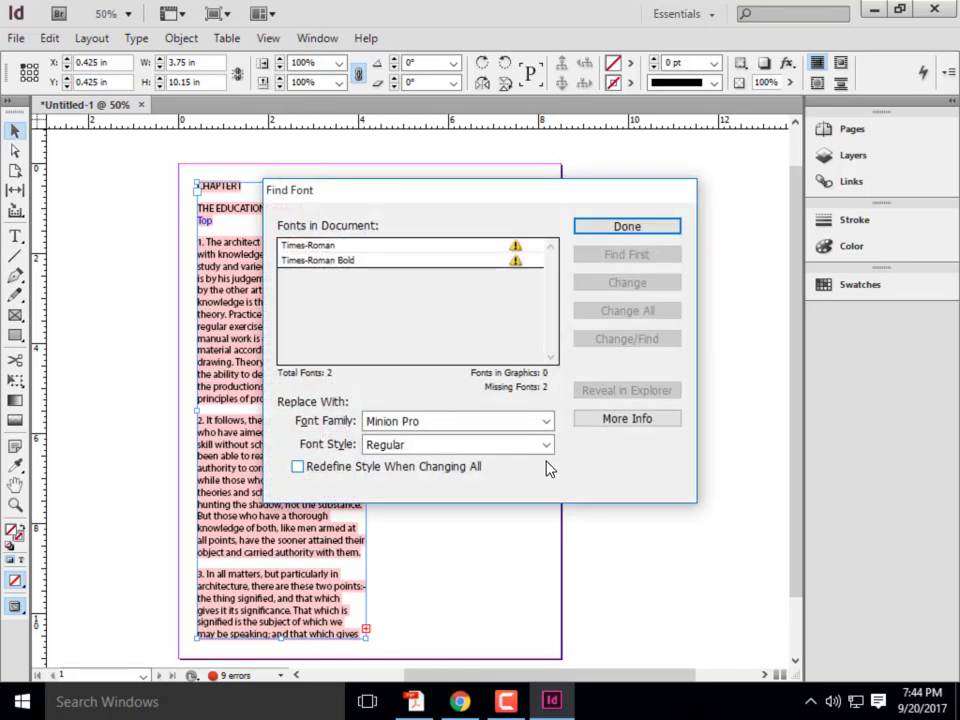
{"action": "left_click", "coordinate": [312, 251]}
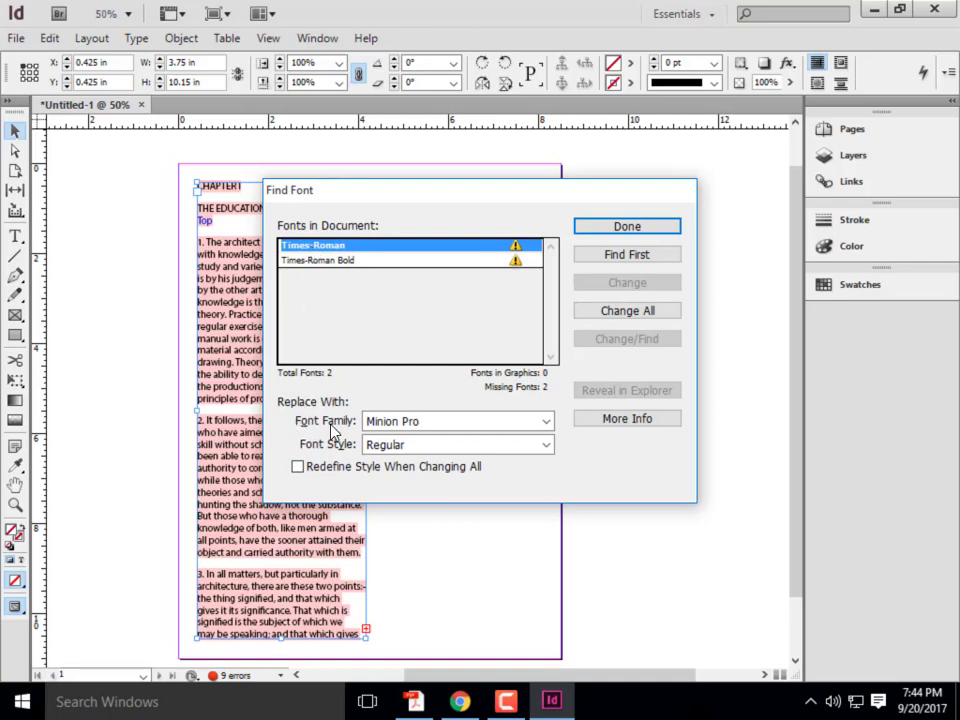
{"action": "left_click", "coordinate": [545, 422]}
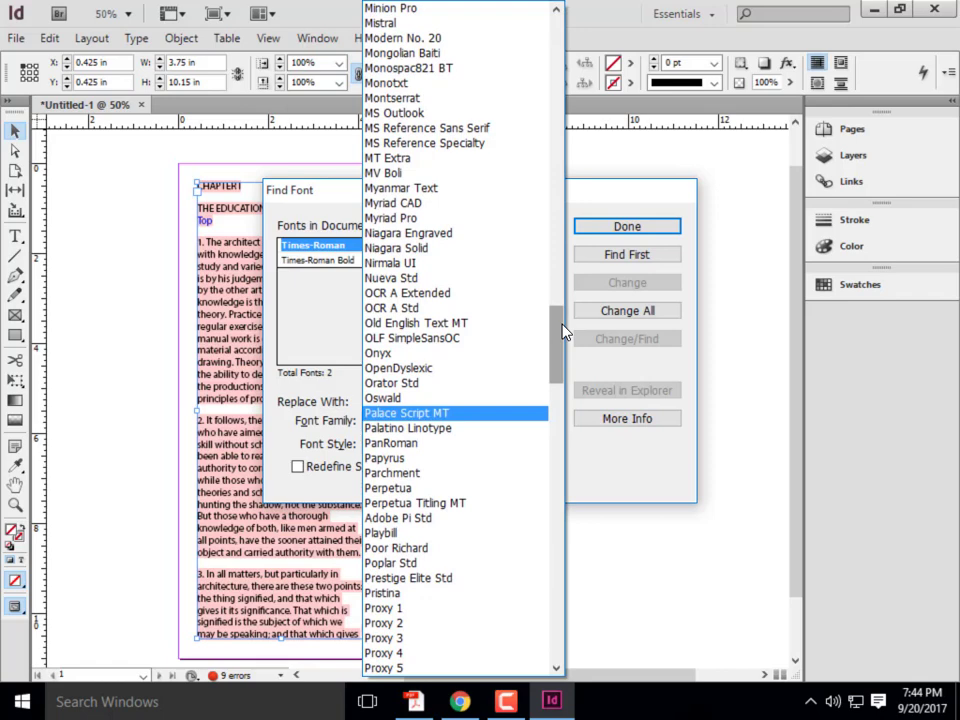
{"action": "left_click_drag", "start_coordinate": [563, 332], "coordinate": [559, 523]}
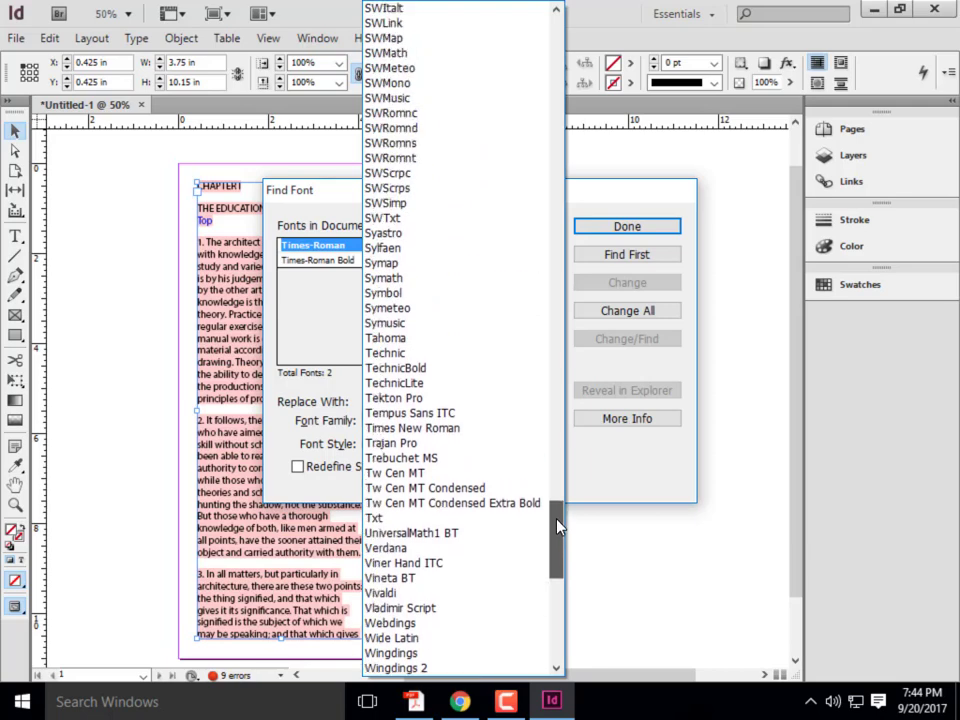
{"action": "left_click", "coordinate": [430, 428]}
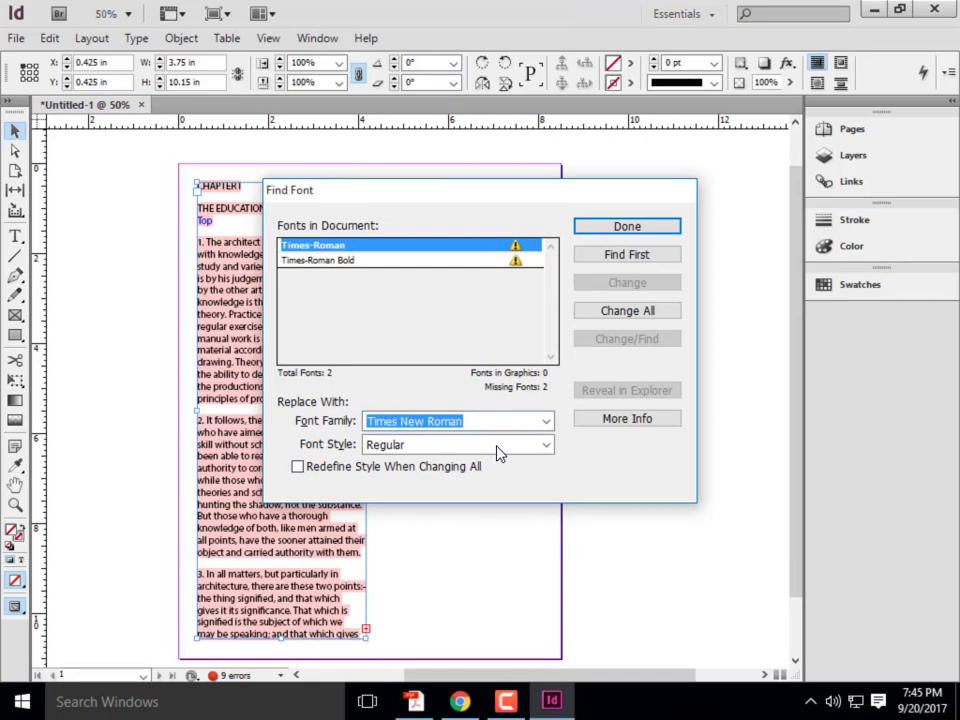
{"action": "left_click", "coordinate": [614, 316]}
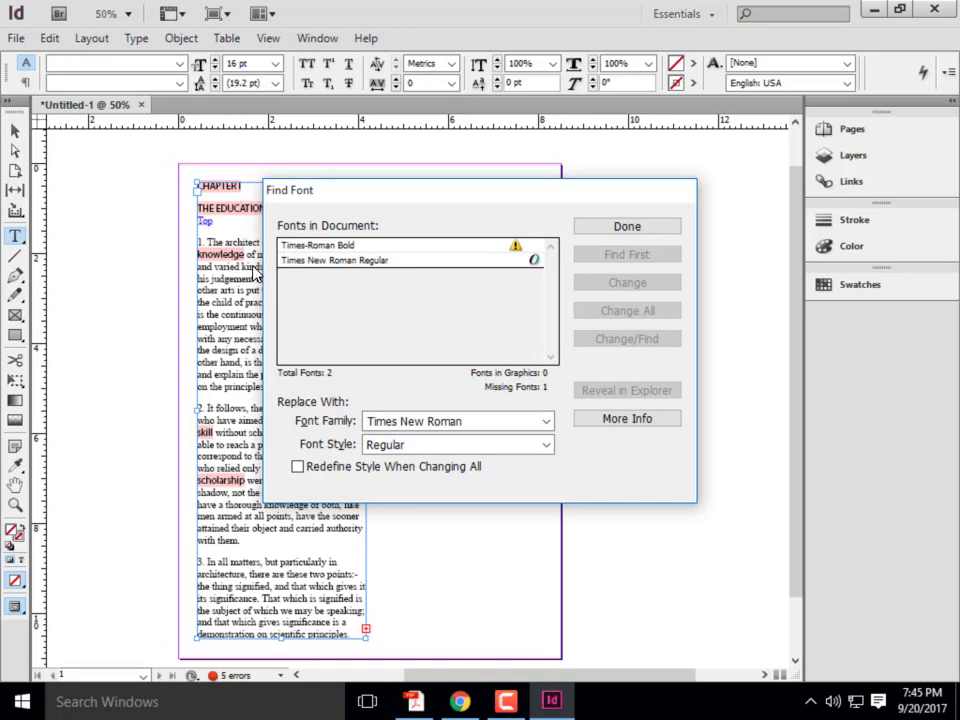
Replace every use of the missing Times-Roman Bold font with Times New Roman Bold and finish the font replacement
{"action": "left_click", "coordinate": [330, 248]}
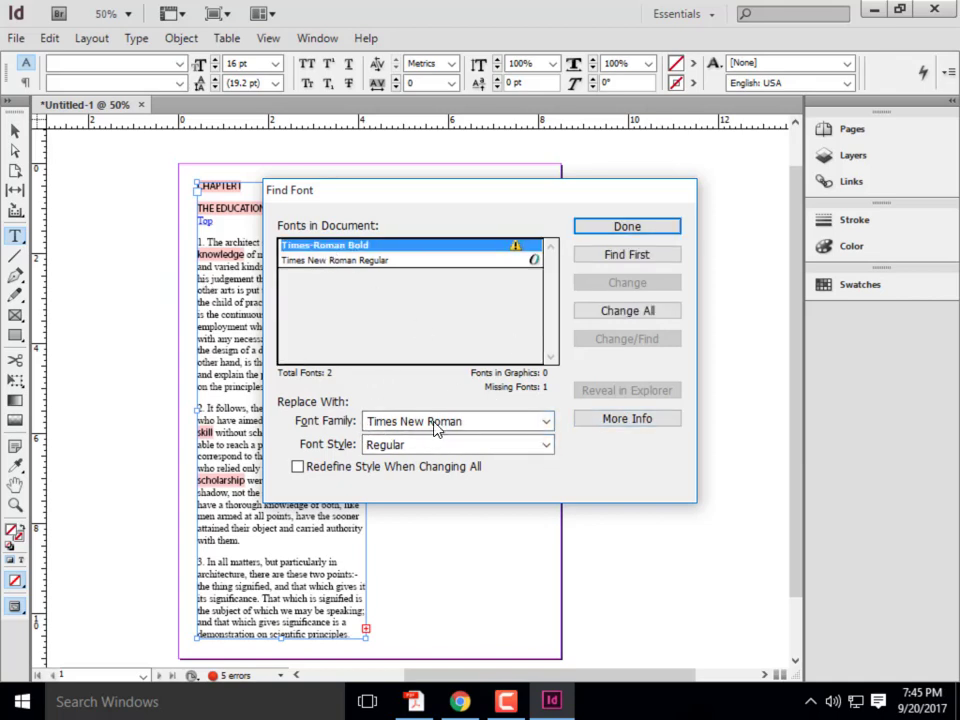
{"action": "left_click", "coordinate": [545, 446]}
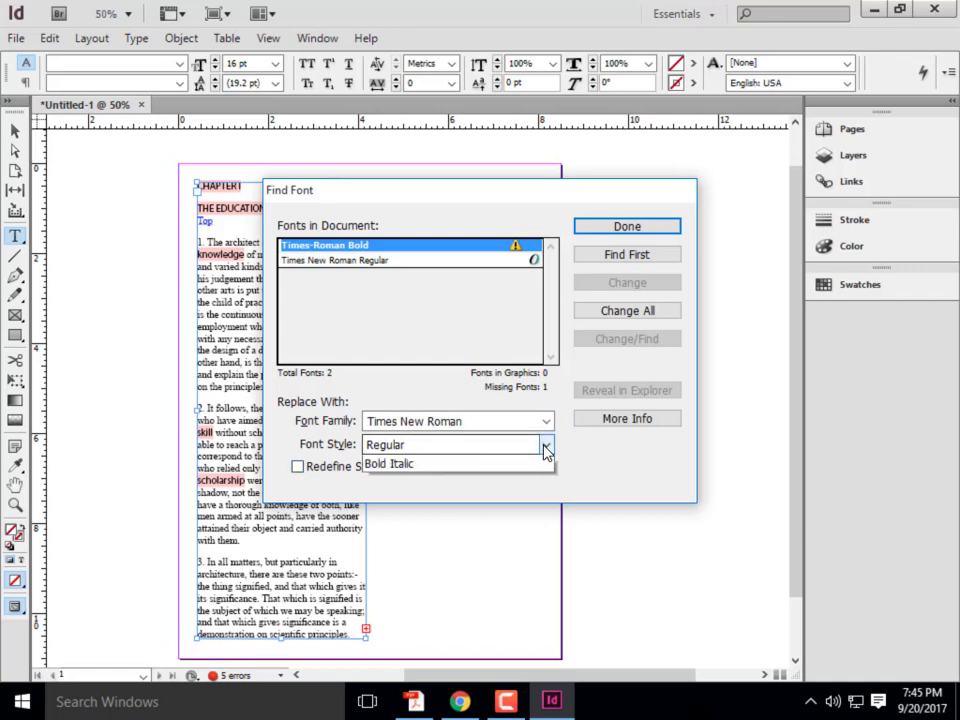
{"action": "left_click", "coordinate": [397, 494]}
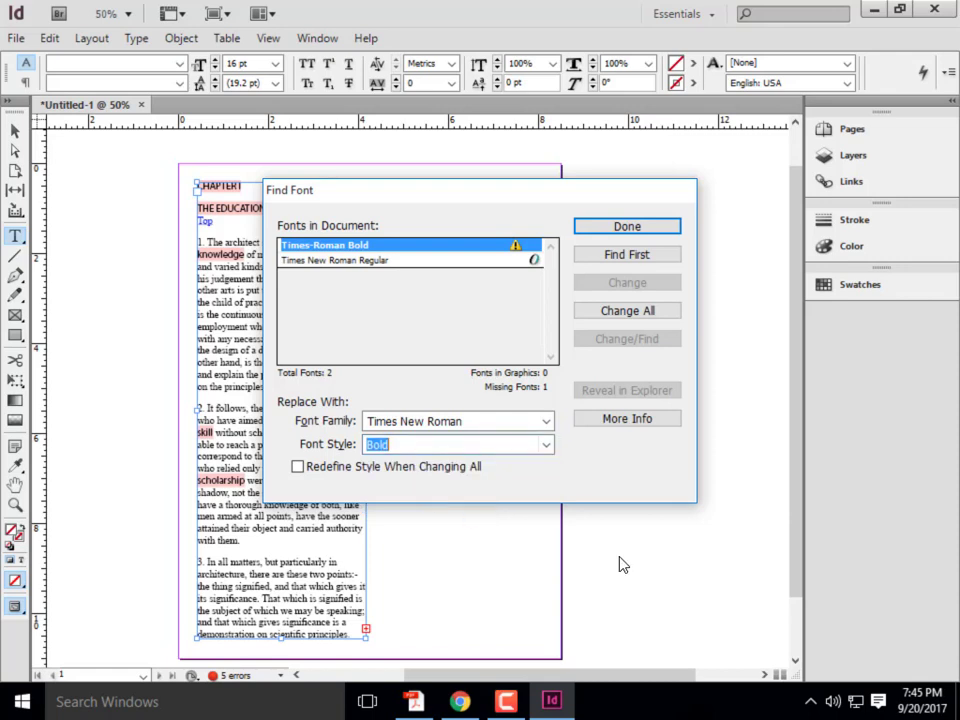
{"action": "left_click", "coordinate": [645, 311]}
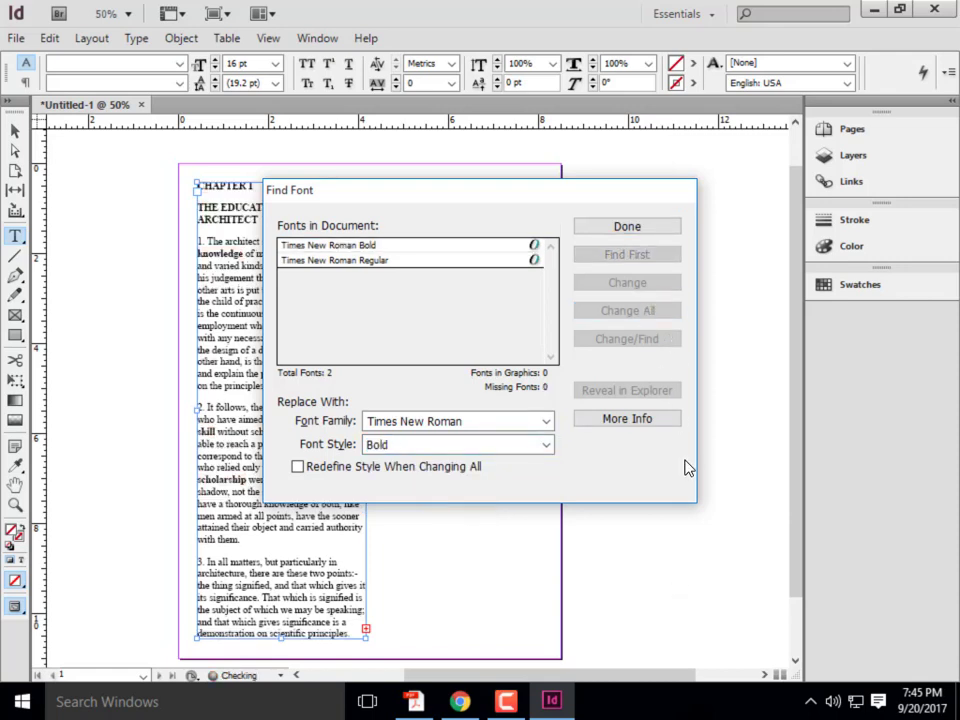
{"action": "left_click", "coordinate": [625, 228]}
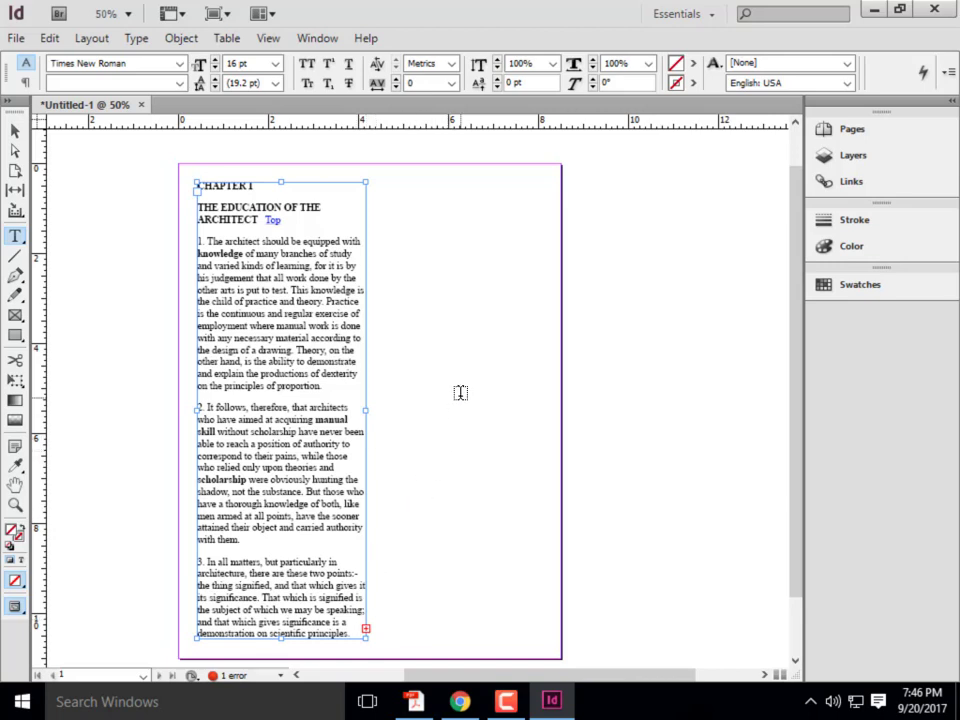
Try shorter and wider shapes for the text frame, ending with a column about 3.825 in wide and 10.275 in high
{"action": "left_click", "coordinate": [15, 130]}
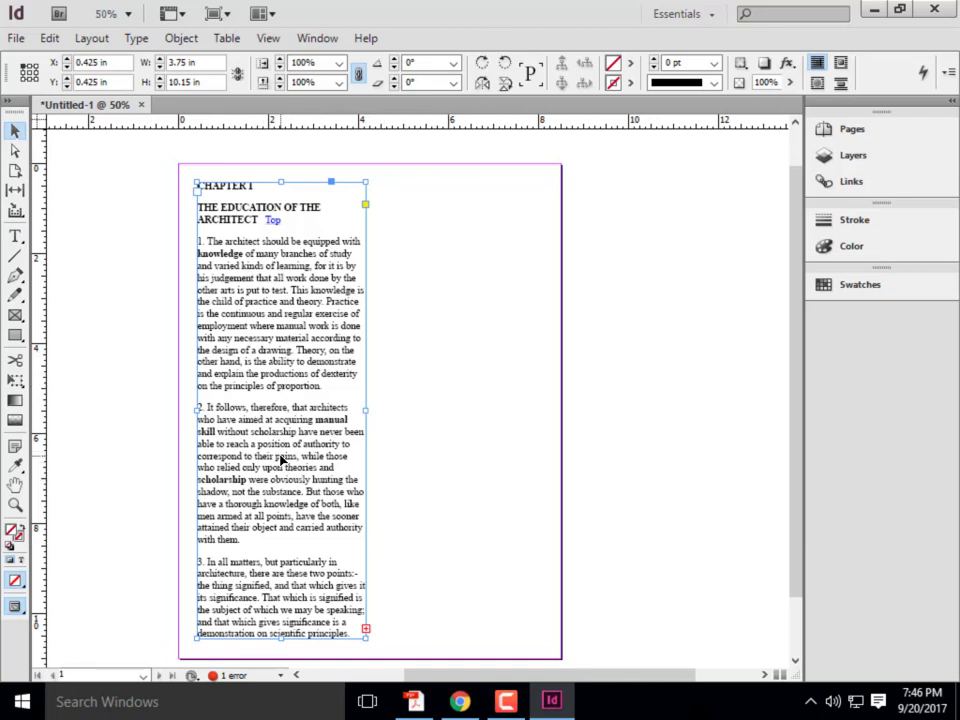
{"action": "left_click_drag", "start_coordinate": [281, 637], "coordinate": [283, 578]}
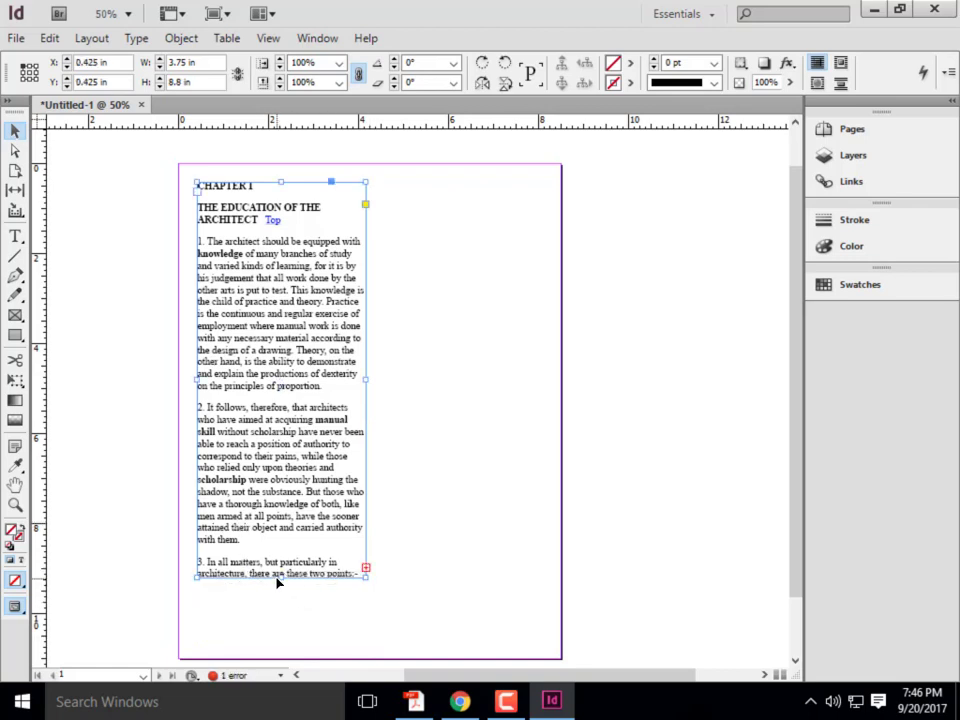
{"action": "left_click_drag", "start_coordinate": [278, 577], "coordinate": [279, 469]}
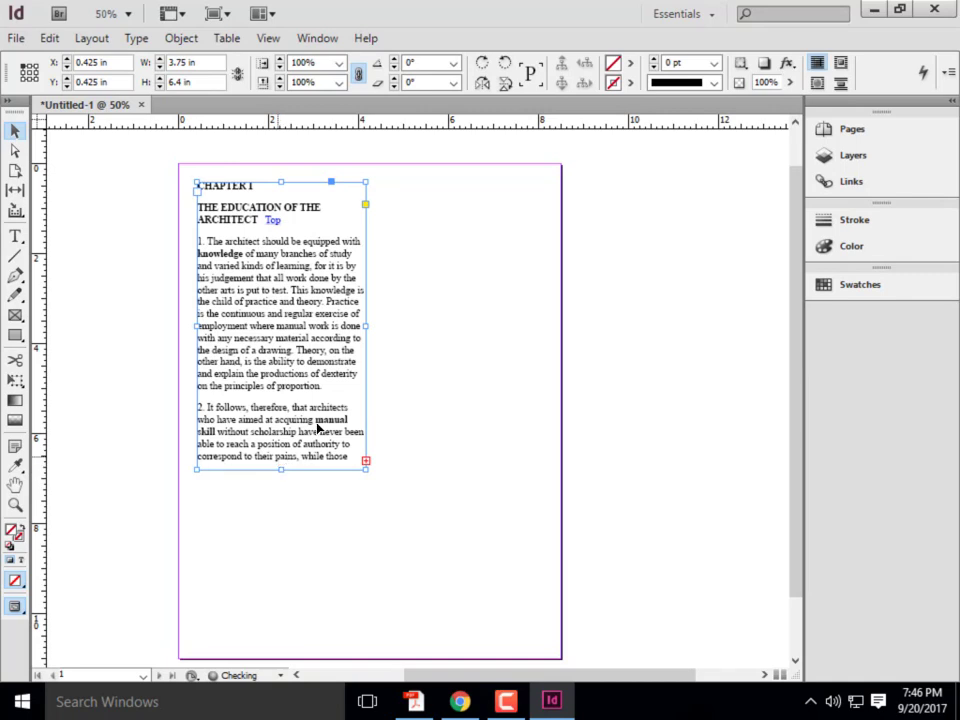
{"action": "left_click_drag", "start_coordinate": [366, 326], "coordinate": [510, 326]}
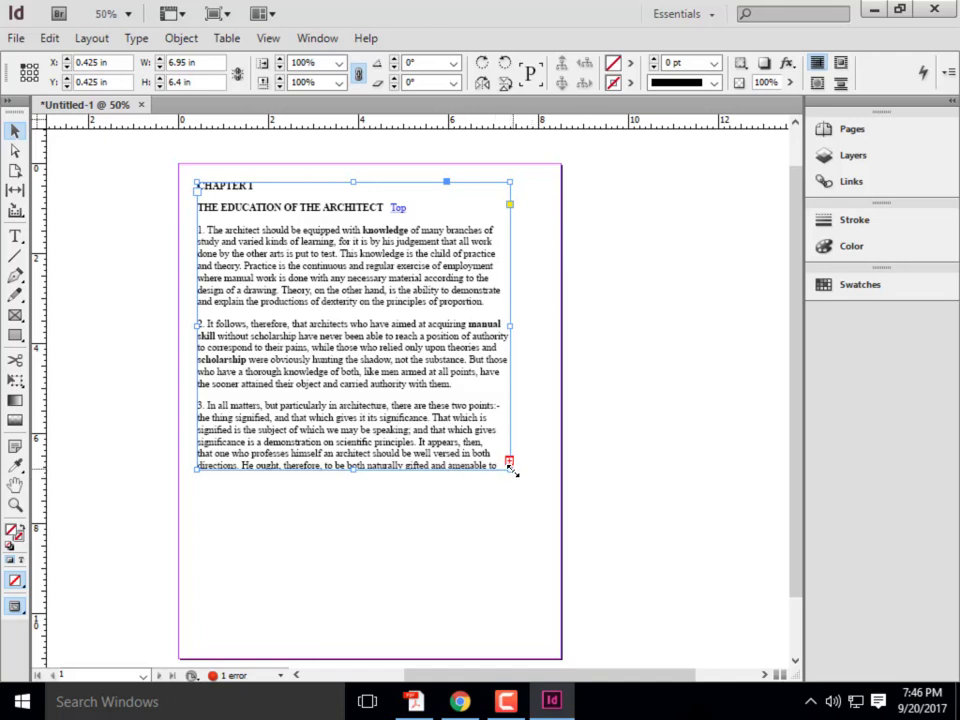
{"action": "left_click_drag", "start_coordinate": [510, 470], "coordinate": [370, 643]}
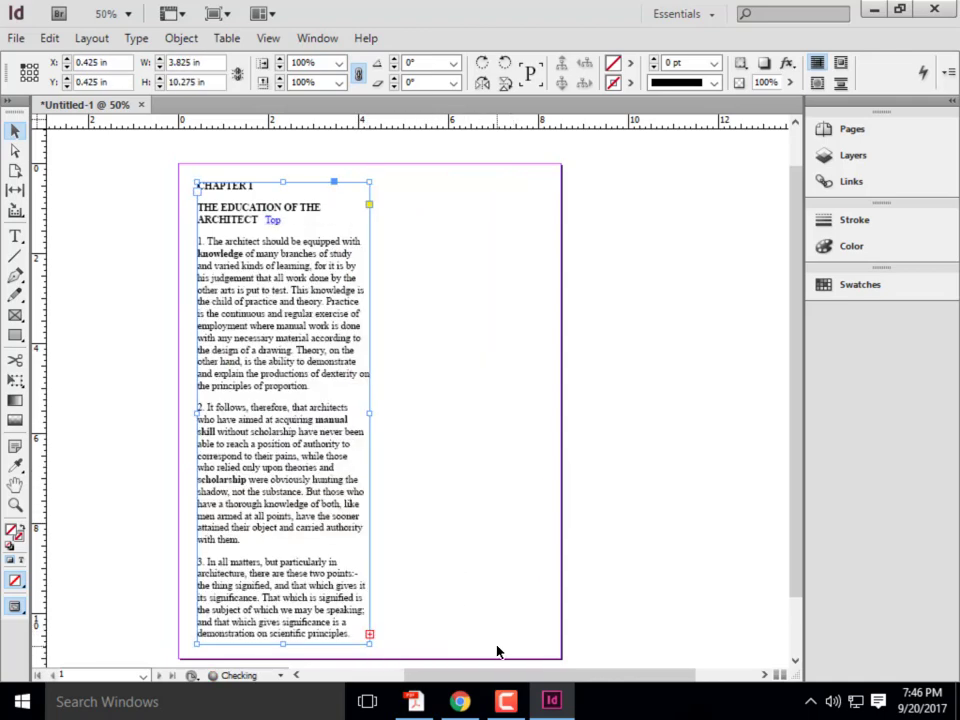
Draw a second text frame about 3.575 in wide and 10.275 in high on the right half of the page, aligned with the first
{"action": "left_click", "coordinate": [14, 238]}
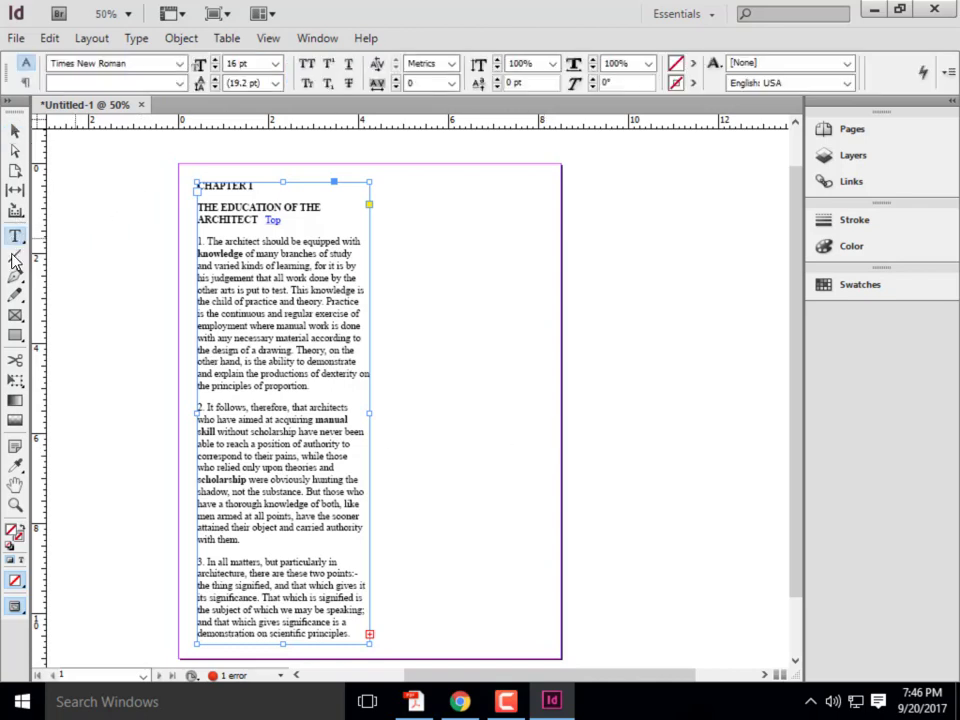
{"action": "left_click_drag", "start_coordinate": [384, 184], "coordinate": [544, 642]}
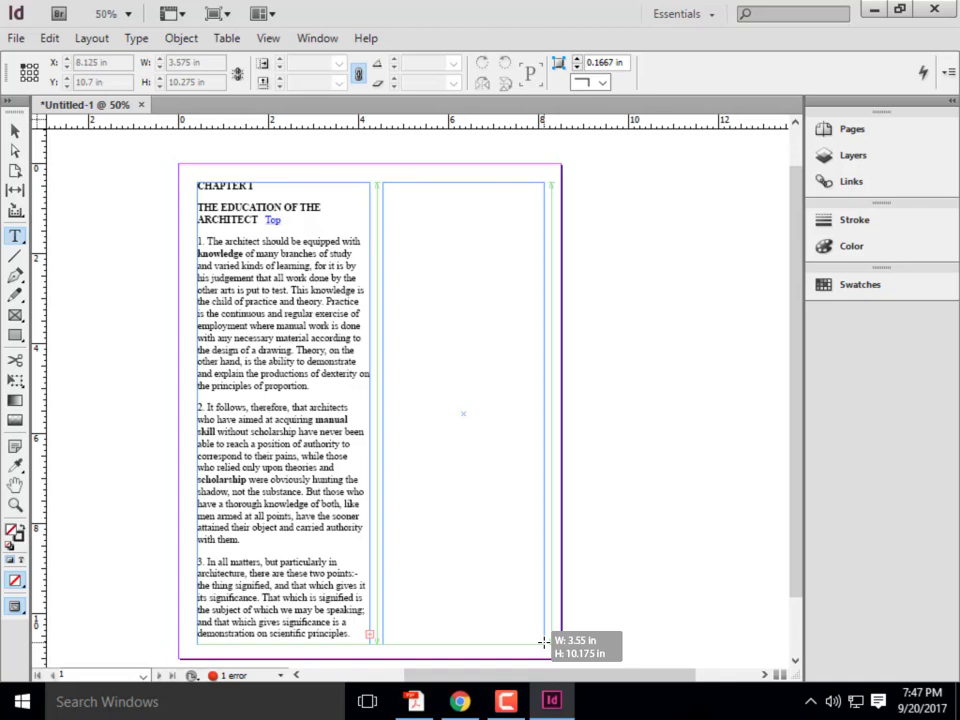
{"action": "left_click_drag", "start_coordinate": [543, 643], "coordinate": [543, 643]}
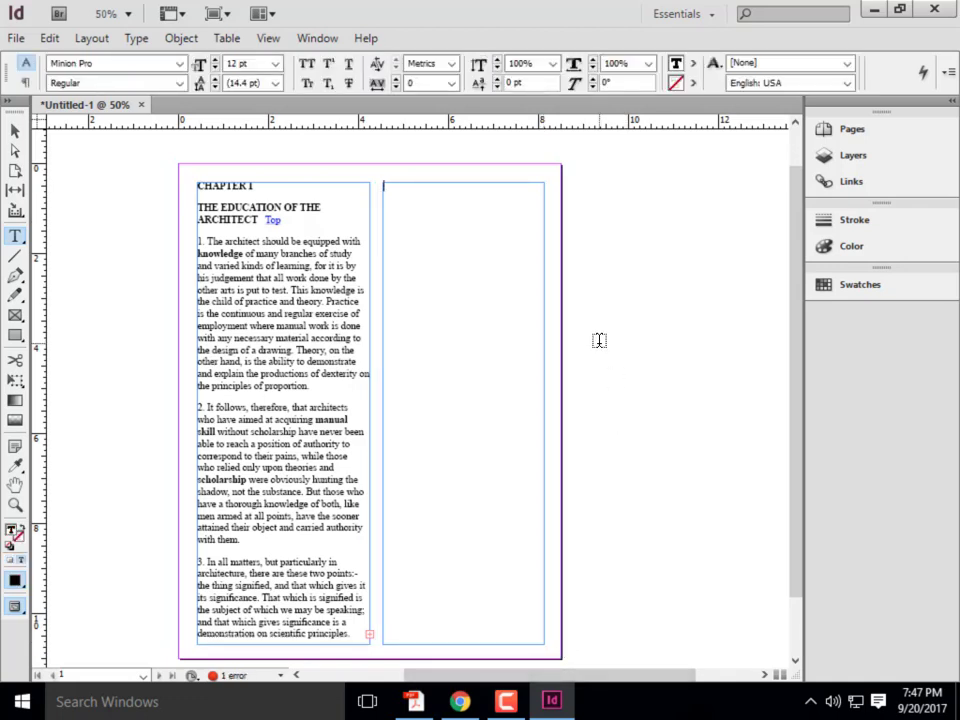
{"action": "left_click", "coordinate": [15, 133]}
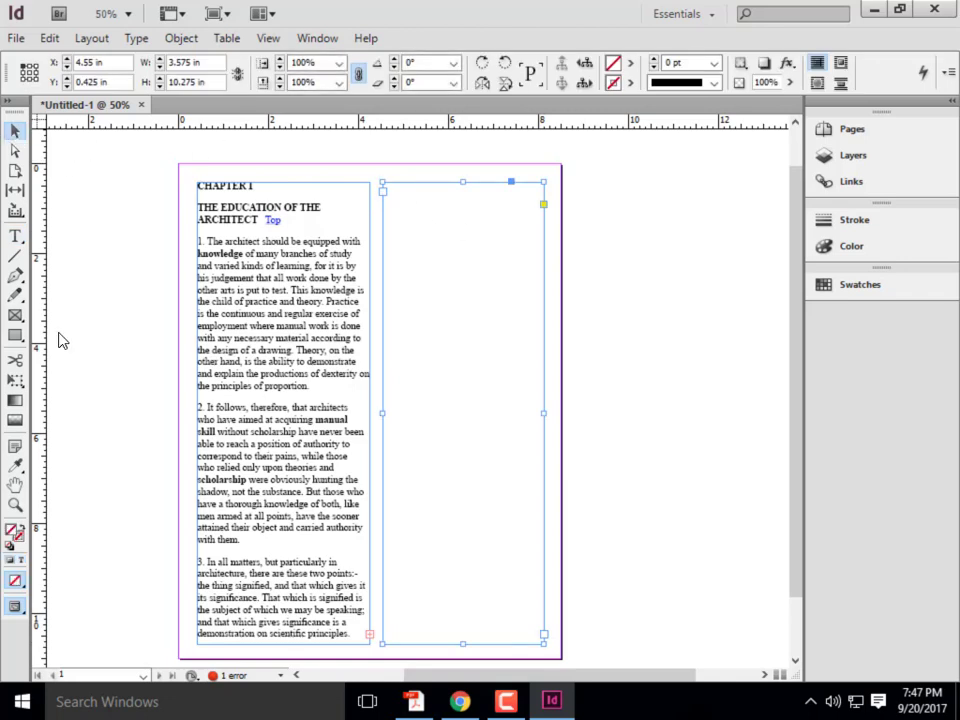
{"action": "left_click", "coordinate": [370, 637]}
{"action": "double_click", "coordinate": [370, 637]}
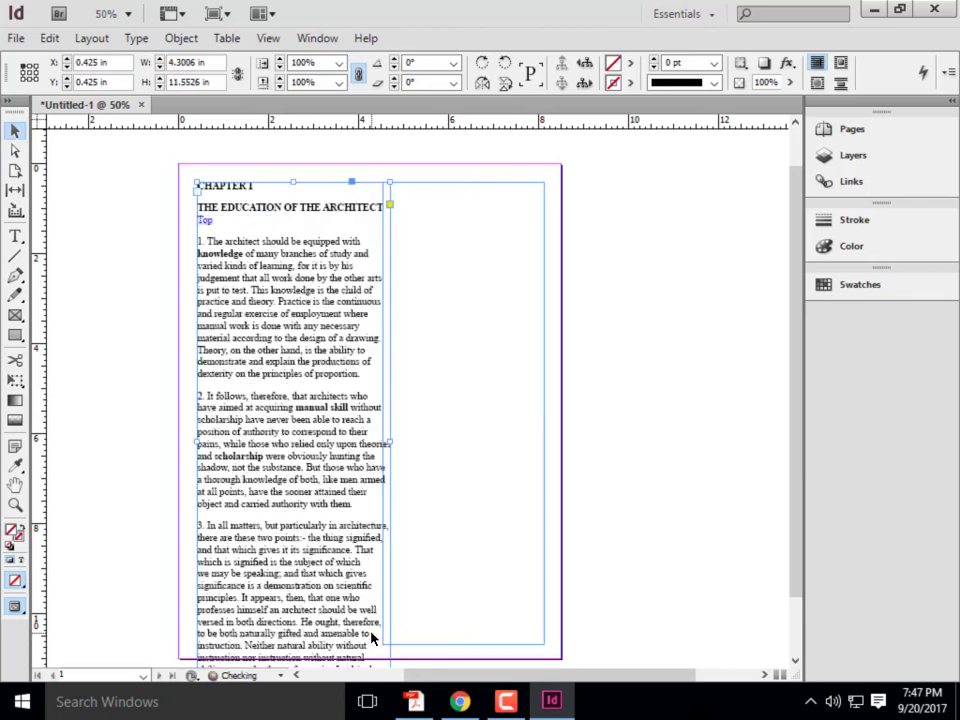
{"action": "scroll", "coordinate": [463, 316], "scroll_direction": "down", "scroll_amount": 2}
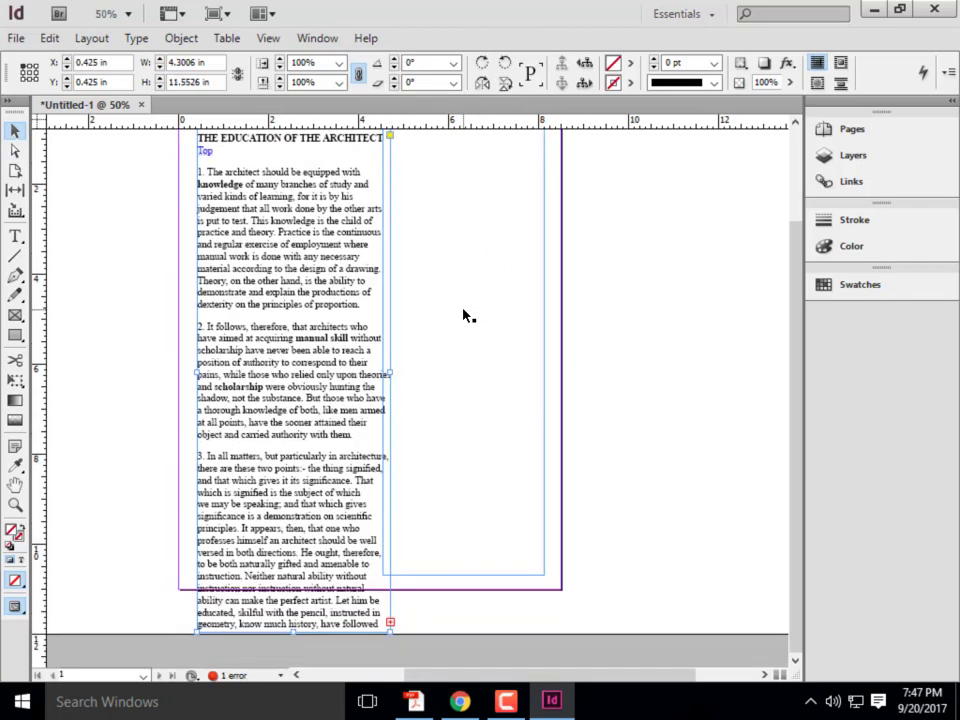
{"action": "key", "text": "ctrl+z"}
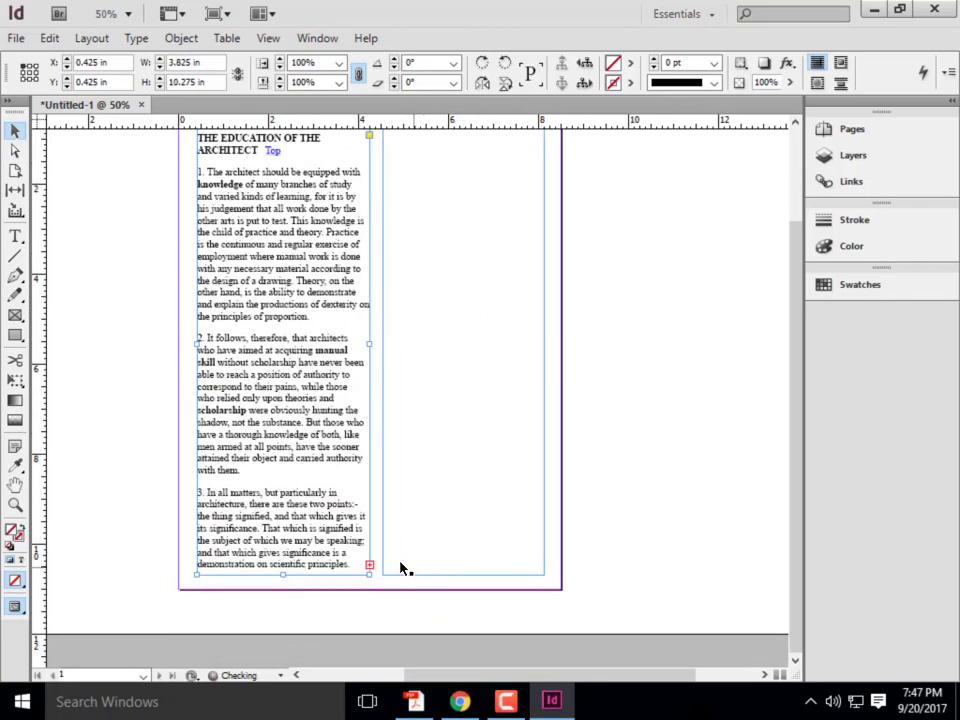
Thread the overset text from the first frame into the empty frame on the right half of the page
{"action": "left_click", "coordinate": [369, 567]}
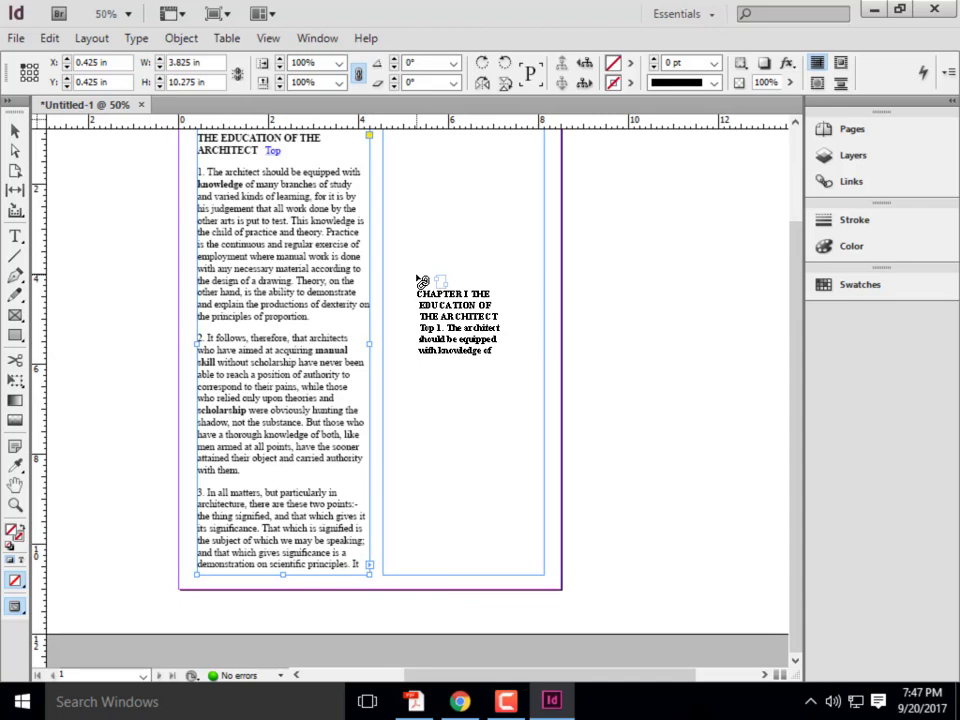
{"action": "left_click", "coordinate": [420, 205]}
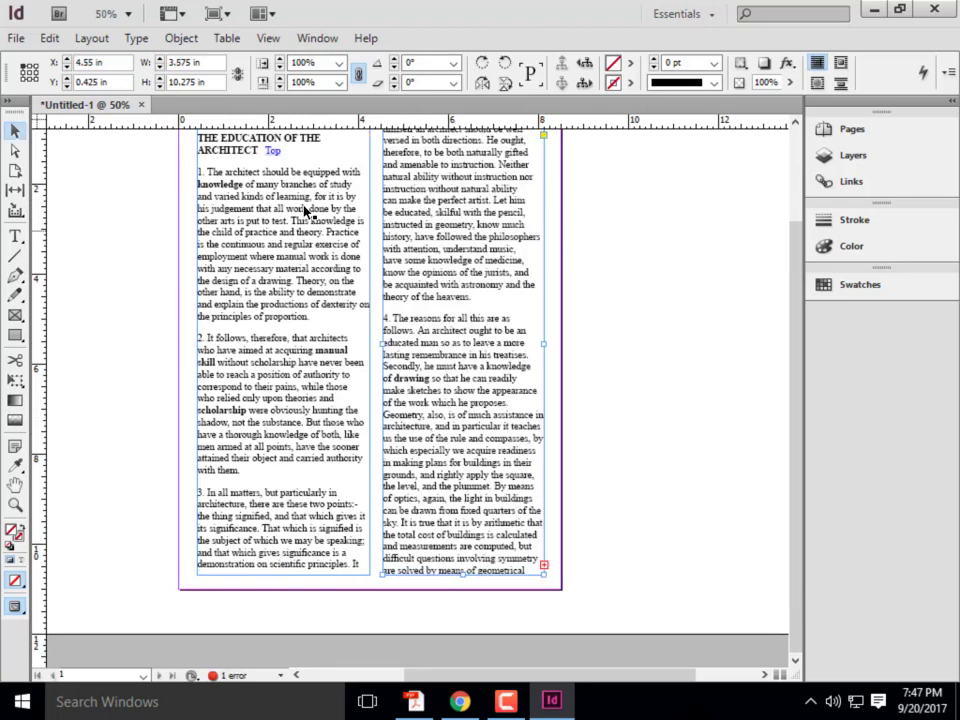
{"action": "scroll", "coordinate": [465, 342], "scroll_direction": "up", "scroll_amount": 1}
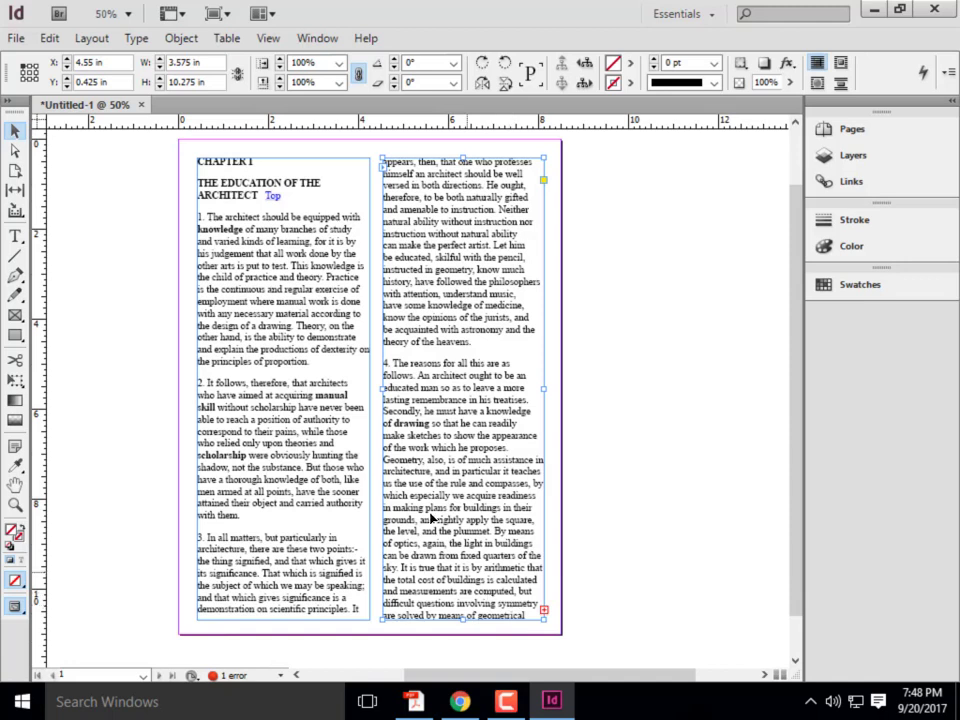
Try shorter linked frames, cutting the left one to about 6.9 in high and shrinking the right one toward the page's lower edge
{"action": "left_click", "coordinate": [279, 530]}
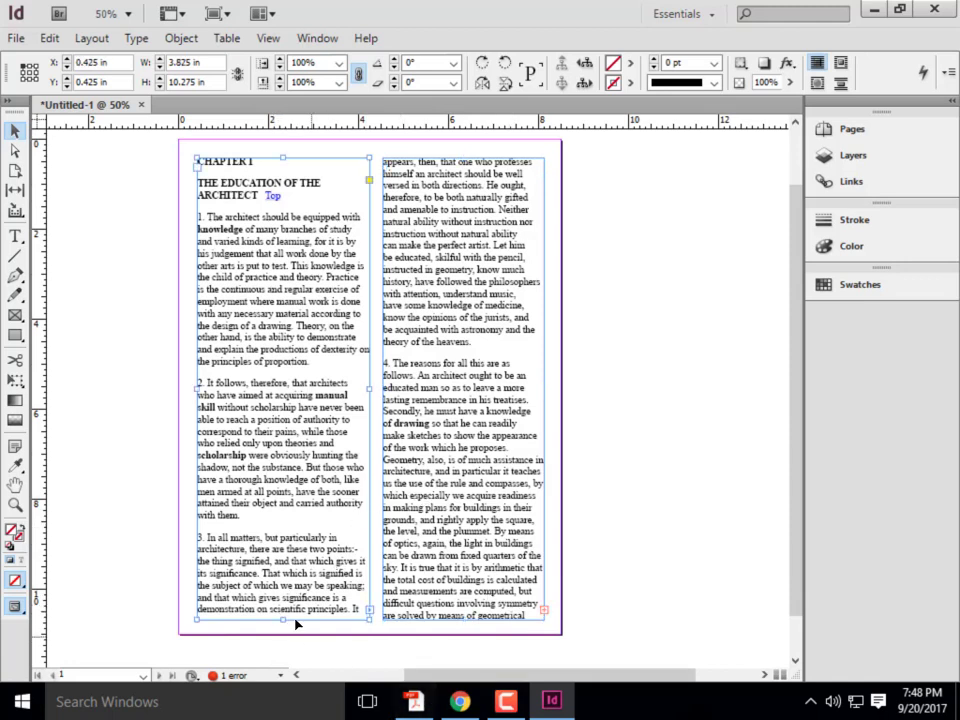
{"action": "left_click_drag", "start_coordinate": [285, 620], "coordinate": [292, 500]}
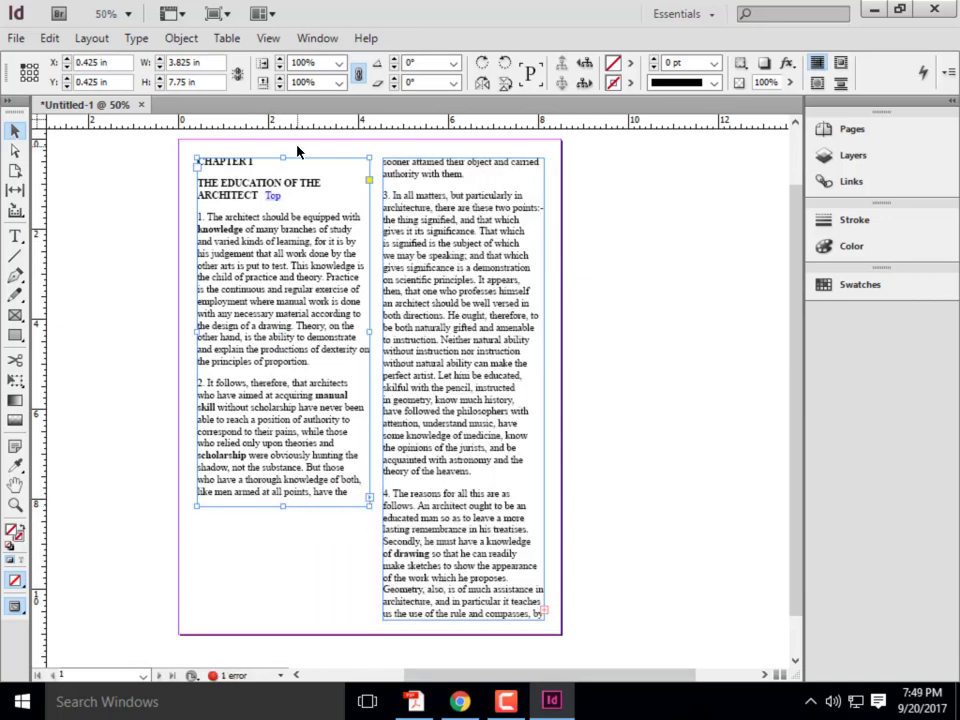
{"action": "left_click", "coordinate": [470, 271]}
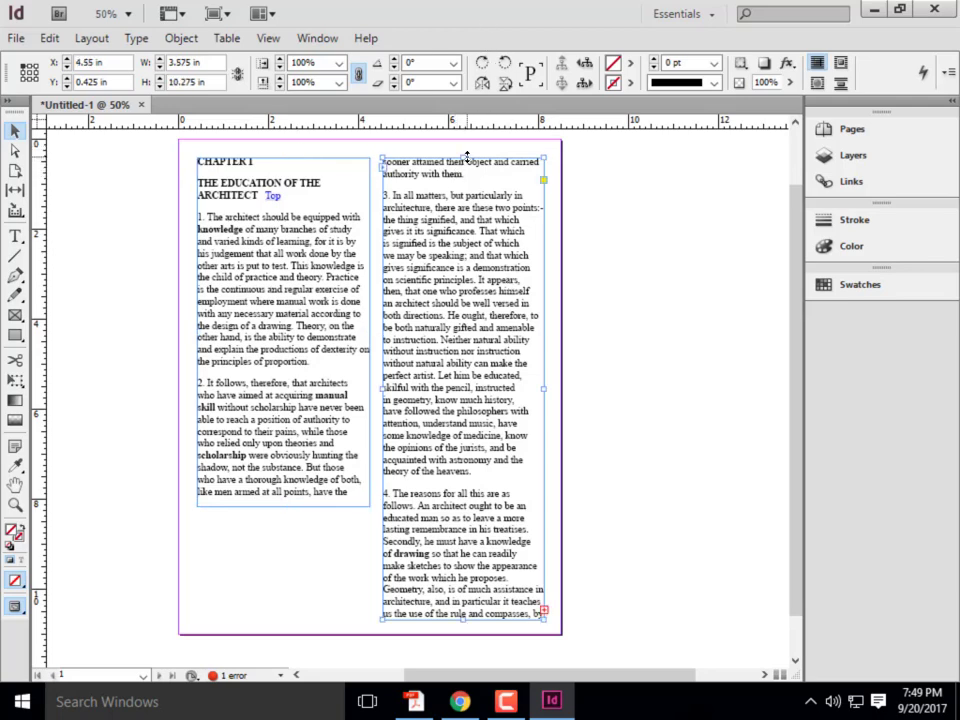
{"action": "left_click_drag", "start_coordinate": [470, 271], "coordinate": [464, 310]}
{"action": "left_click", "coordinate": [286, 498]}
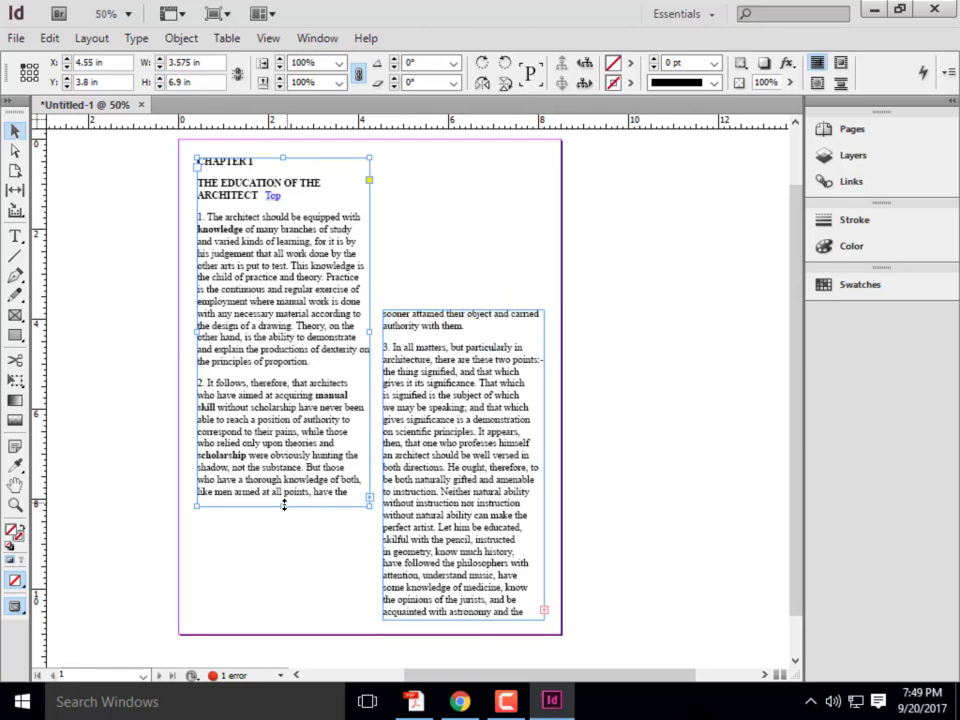
{"action": "left_click_drag", "start_coordinate": [286, 510], "coordinate": [286, 467]}
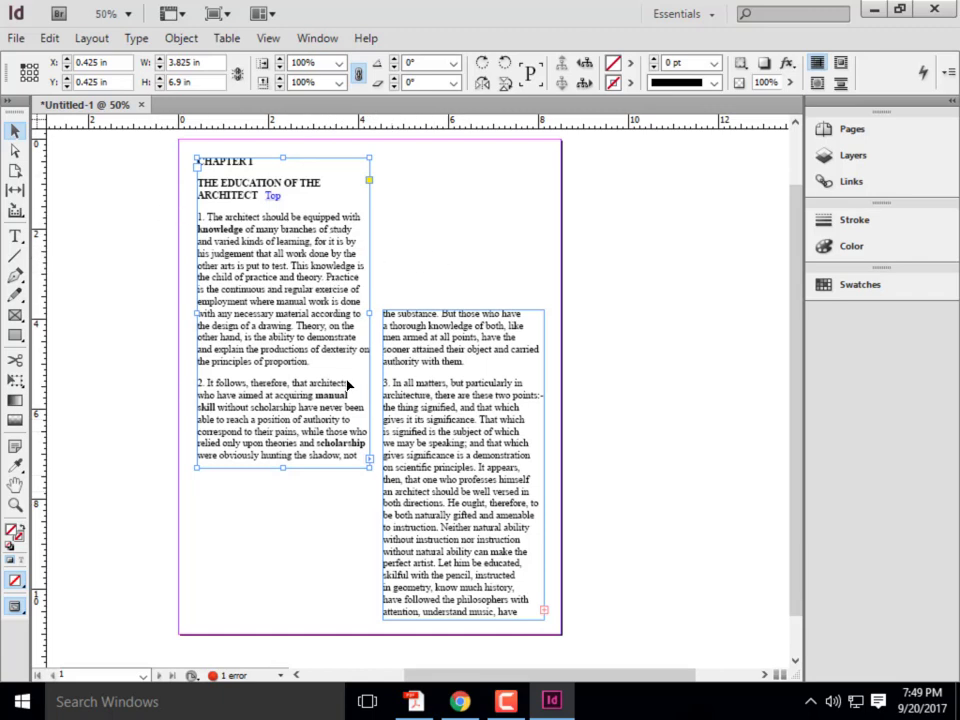
{"action": "left_click", "coordinate": [467, 321]}
{"action": "left_click_drag", "start_coordinate": [467, 321], "coordinate": [463, 481]}
Try the left text frame at about 6.525 in wide and narrow it to about 3.7 in
{"action": "left_click", "coordinate": [371, 302]}
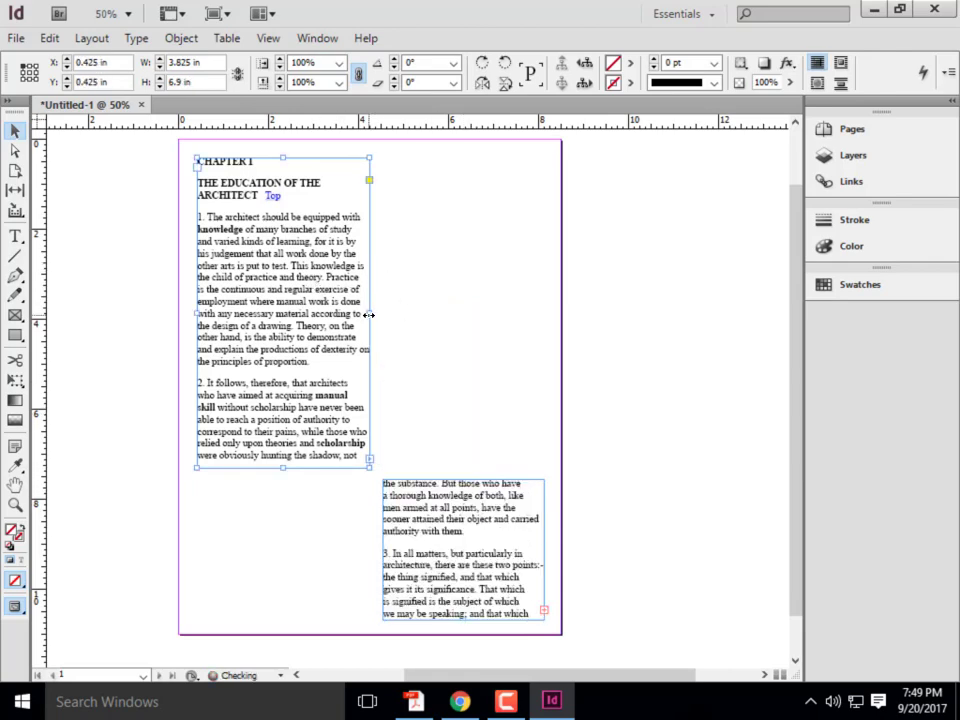
{"action": "left_click_drag", "start_coordinate": [369, 314], "coordinate": [491, 315]}
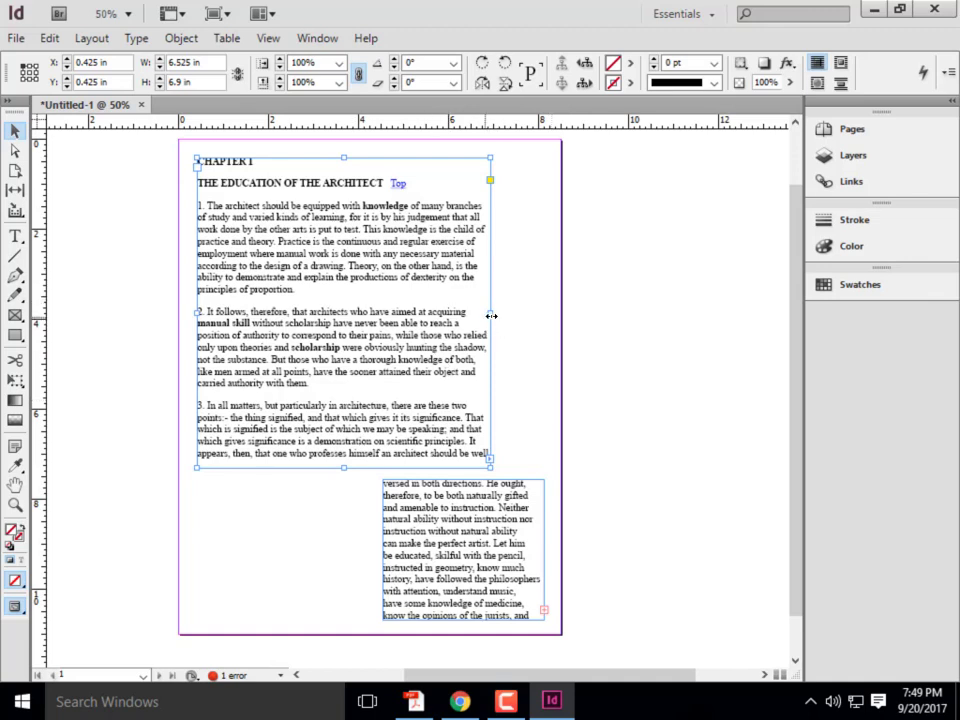
{"action": "left_click_drag", "start_coordinate": [491, 314], "coordinate": [363, 318]}
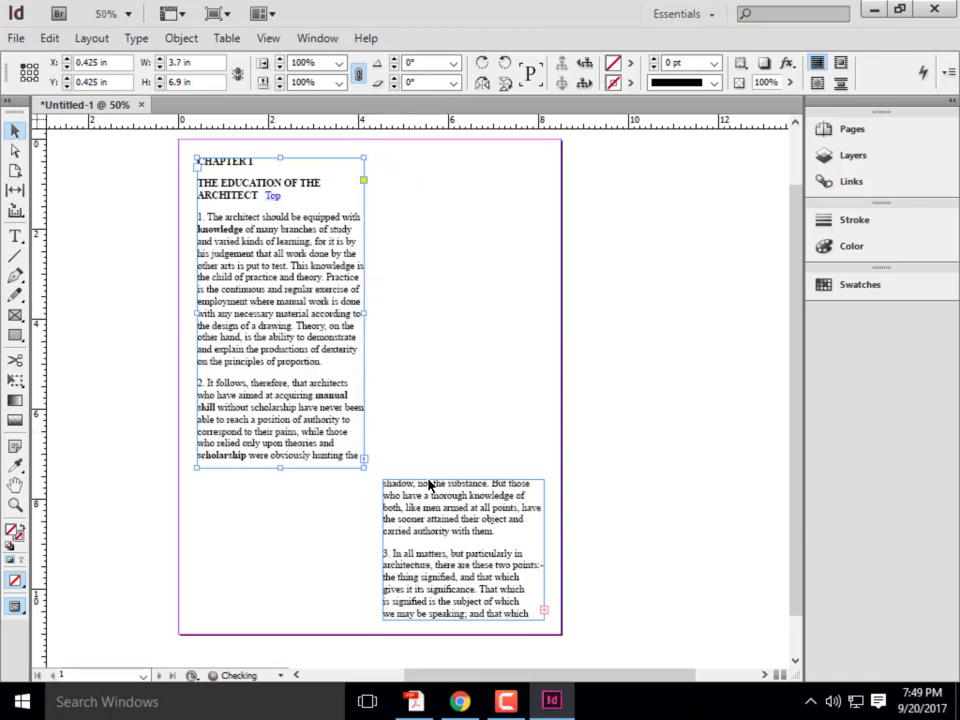
Extend the right frame up and the left frame down so both columns are about 10.275 in high again
{"action": "left_click", "coordinate": [428, 485]}
{"action": "left_click_drag", "start_coordinate": [463, 480], "coordinate": [459, 157]}
{"action": "left_click", "coordinate": [282, 470]}
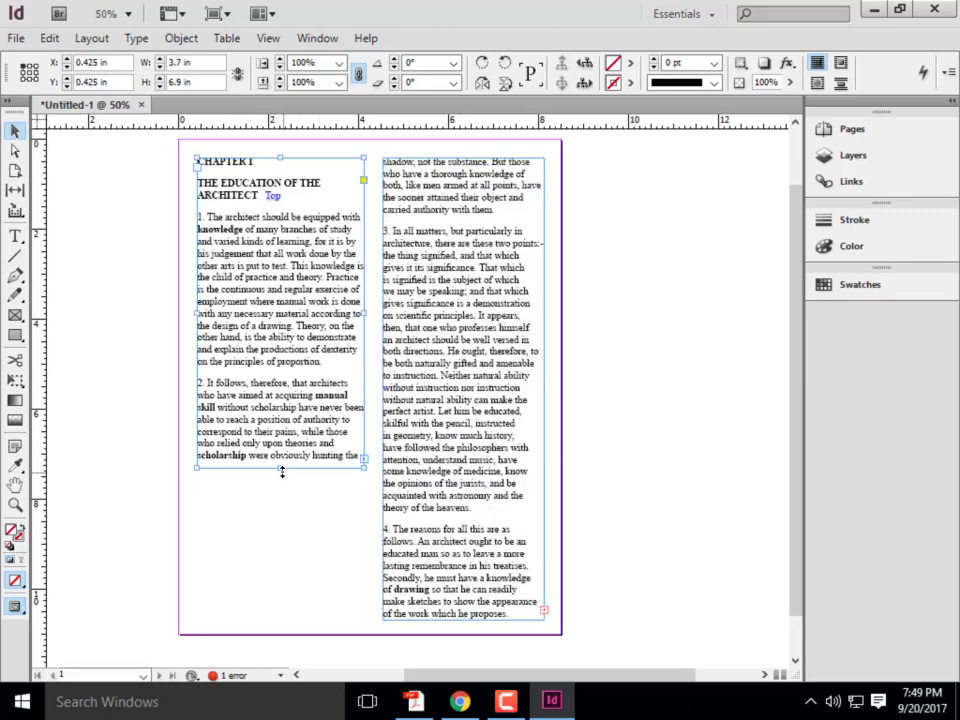
{"action": "left_click_drag", "start_coordinate": [282, 470], "coordinate": [281, 619]}
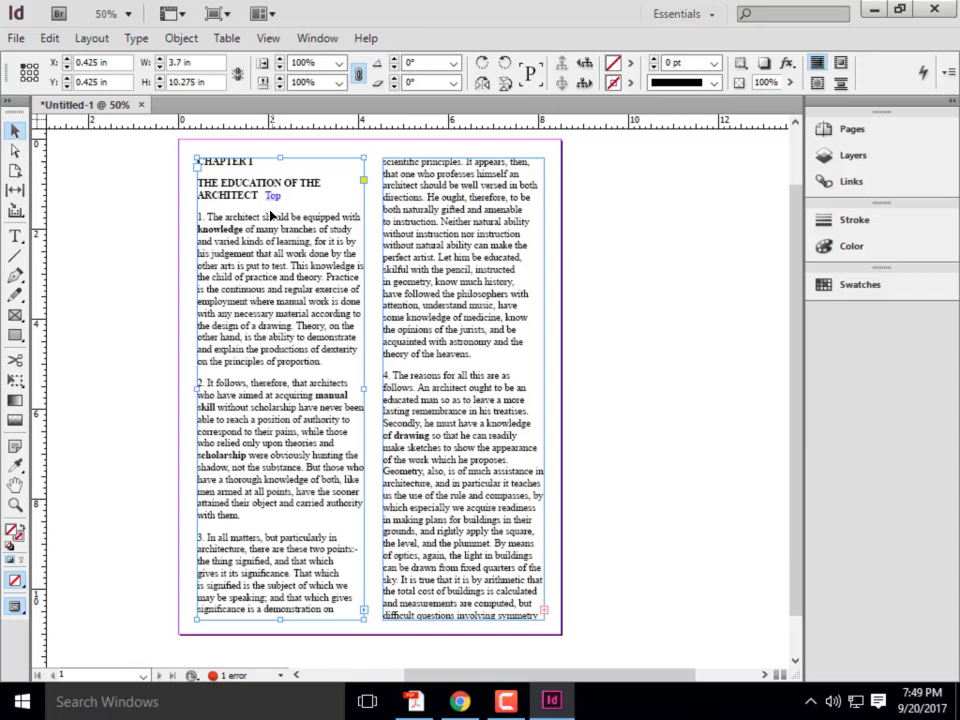
Lower the left frame's upper edge to about 1.425 in, try a 1.725 by 0.55 in text frame above it and delete that frame
{"action": "left_click_drag", "start_coordinate": [280, 160], "coordinate": [284, 204]}
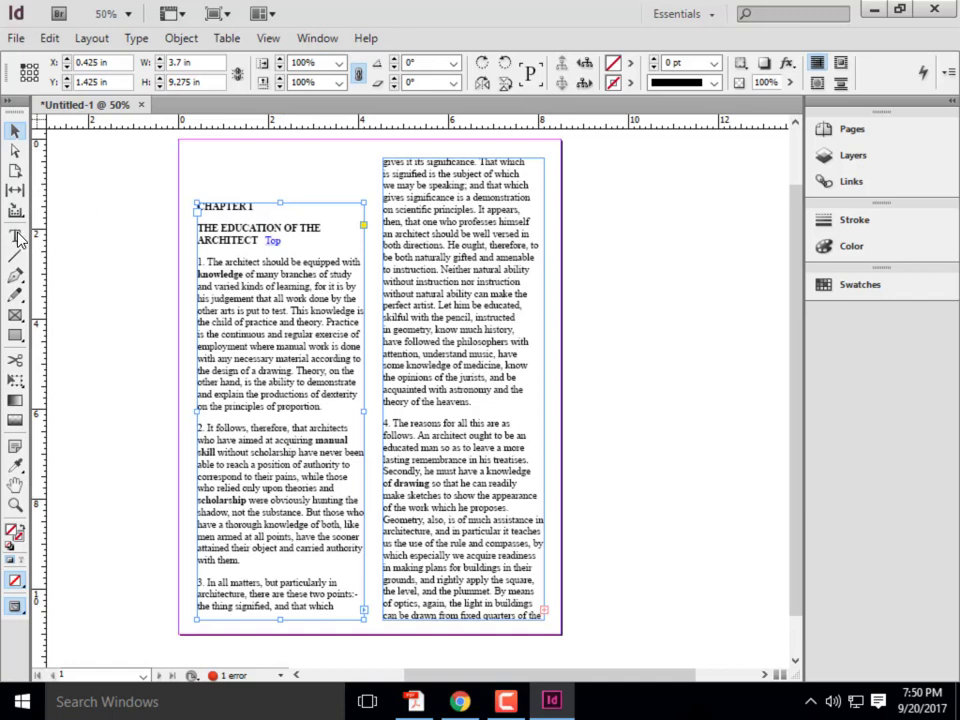
{"action": "key", "text": "t"}
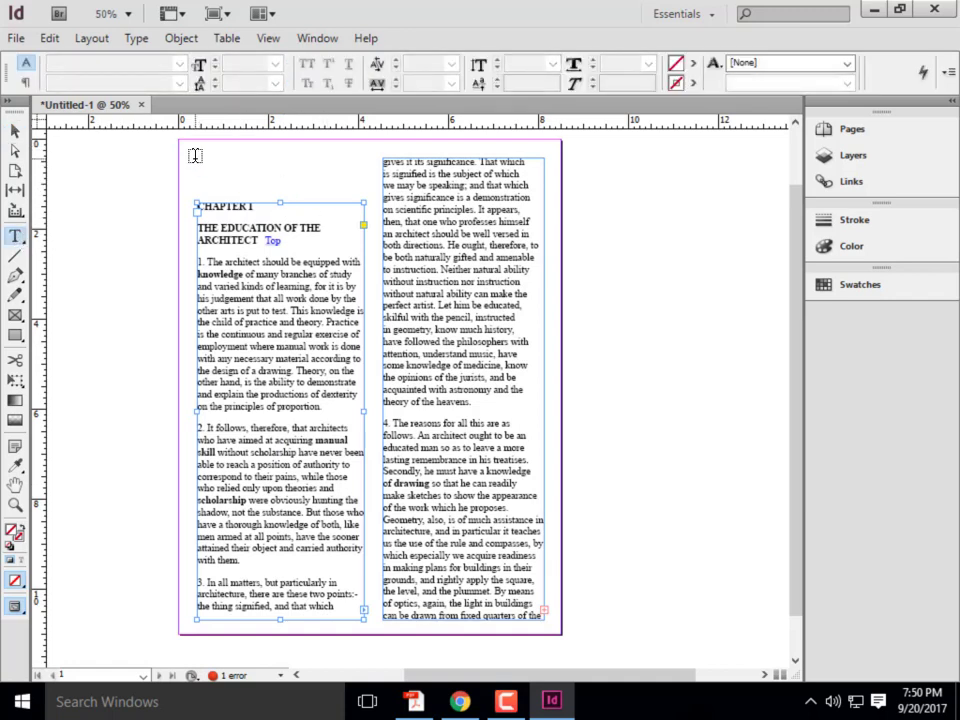
{"action": "left_click_drag", "start_coordinate": [198, 158], "coordinate": [275, 181]}
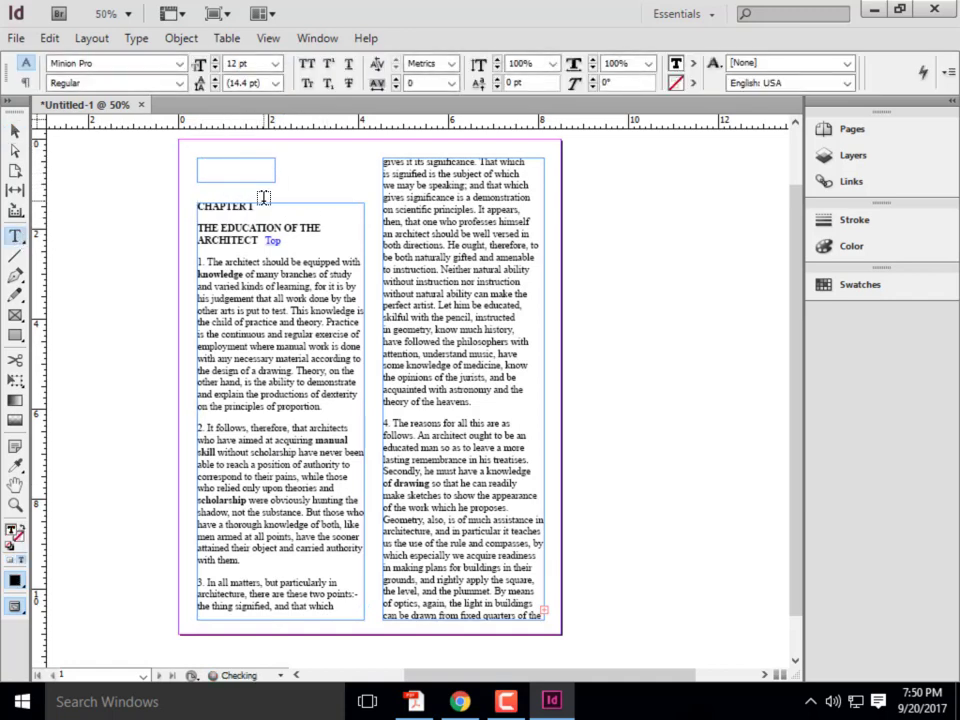
{"action": "key", "text": "Escape"}
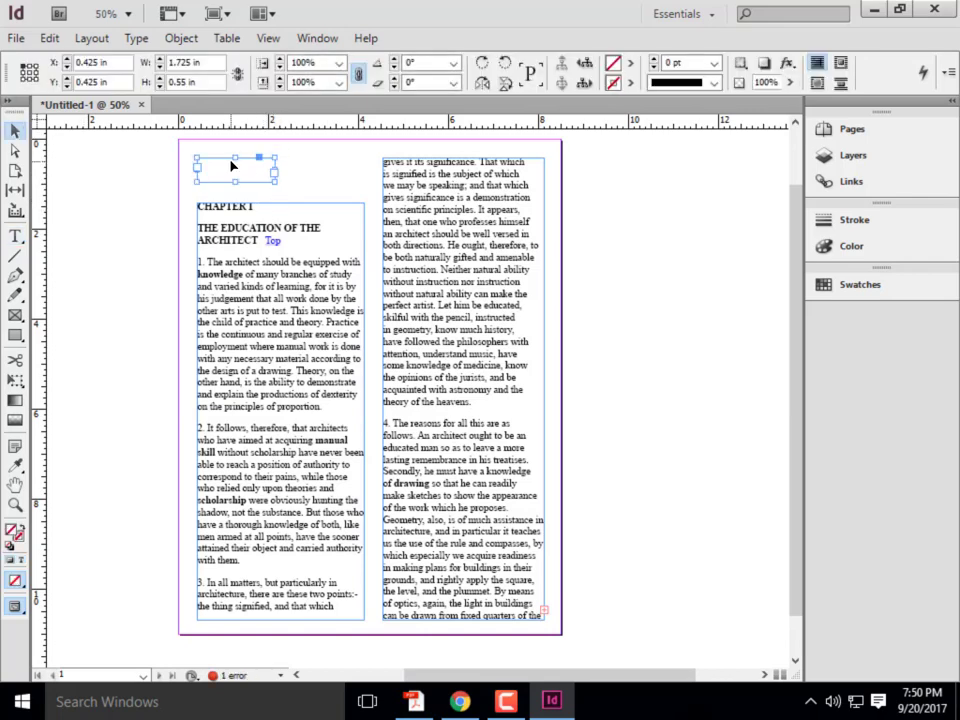
{"action": "key", "text": "Delete"}
Shrink the first frame to a heading strip about 0.375 in high and place the second frame beneath it, about 3.7 by 9.675 in
{"action": "left_click_drag", "start_coordinate": [249, 275], "coordinate": [251, 230]}
{"action": "left_click_drag", "start_coordinate": [280, 575], "coordinate": [280, 174]}
{"action": "left_click_drag", "start_coordinate": [456, 240], "coordinate": [269, 262]}
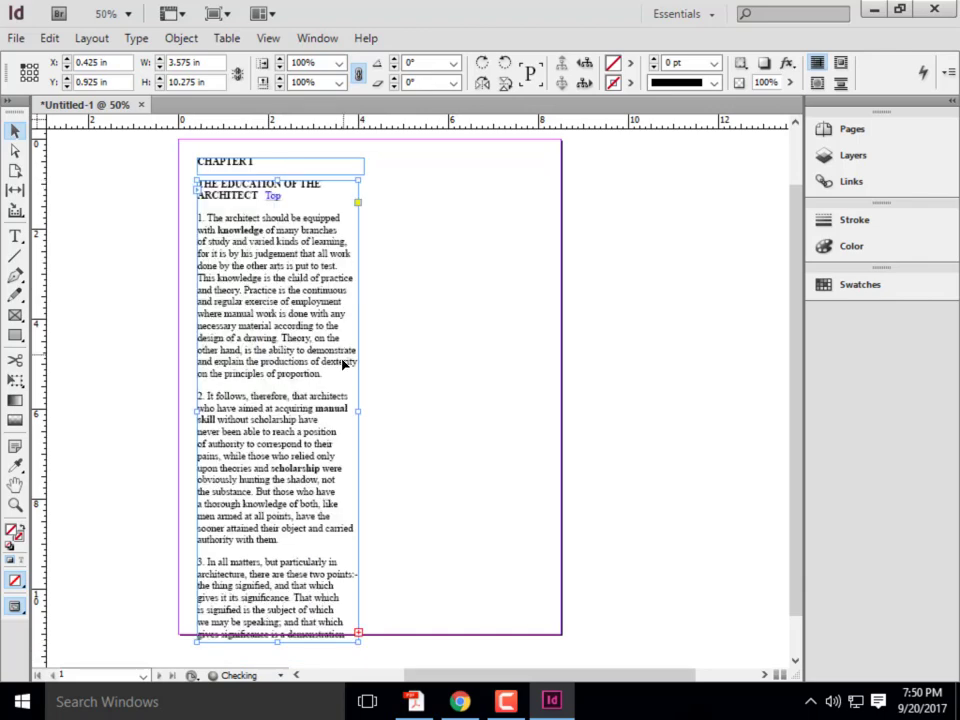
{"action": "mouse_move", "coordinate": [361, 411]}
{"action": "left_mouse_down"}
{"action": "mouse_move", "coordinate": [371, 412]}
{"action": "mouse_move", "coordinate": [363, 413]}
{"action": "left_mouse_up"}
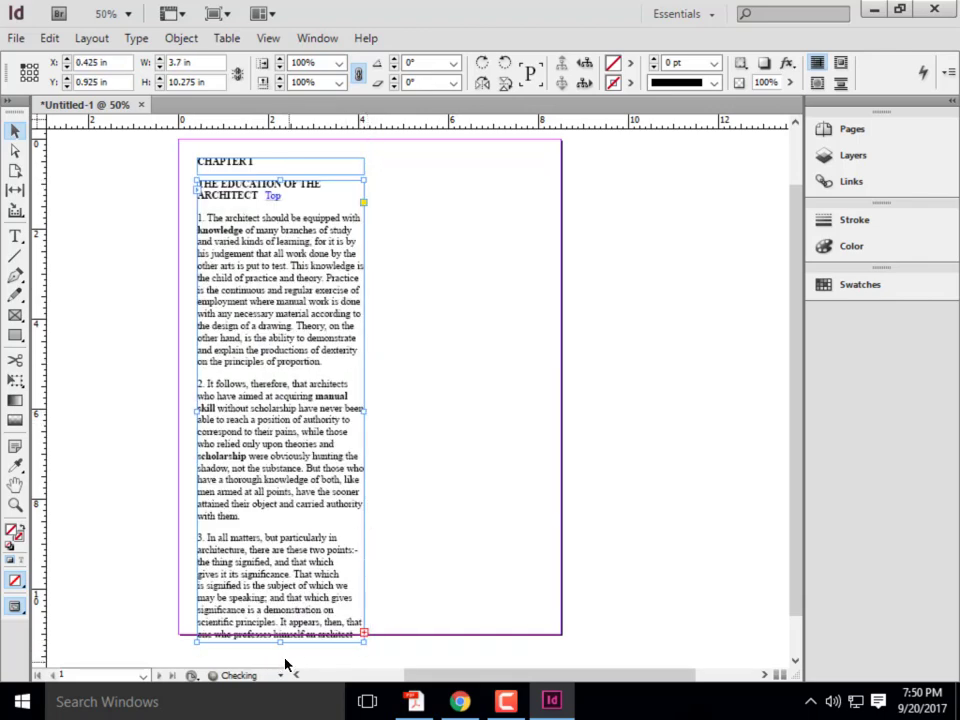
{"action": "left_click_drag", "start_coordinate": [277, 645], "coordinate": [277, 618]}
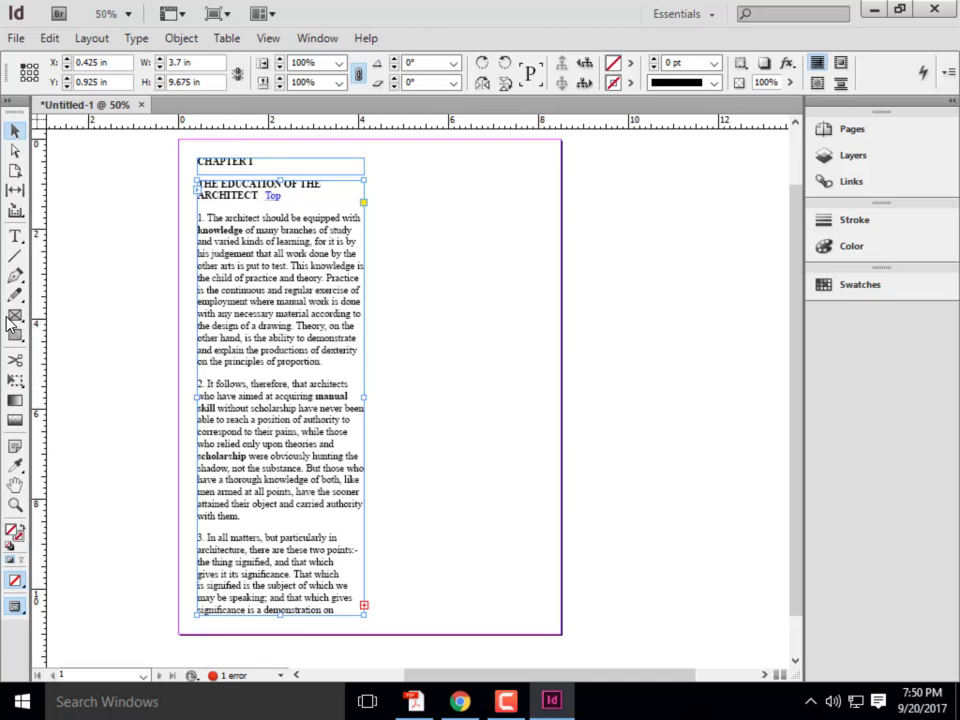
Draw a text frame about 3.7 in wide and 10.175 in high on the page's right half and thread the overset text into it
{"action": "left_click", "coordinate": [15, 235]}
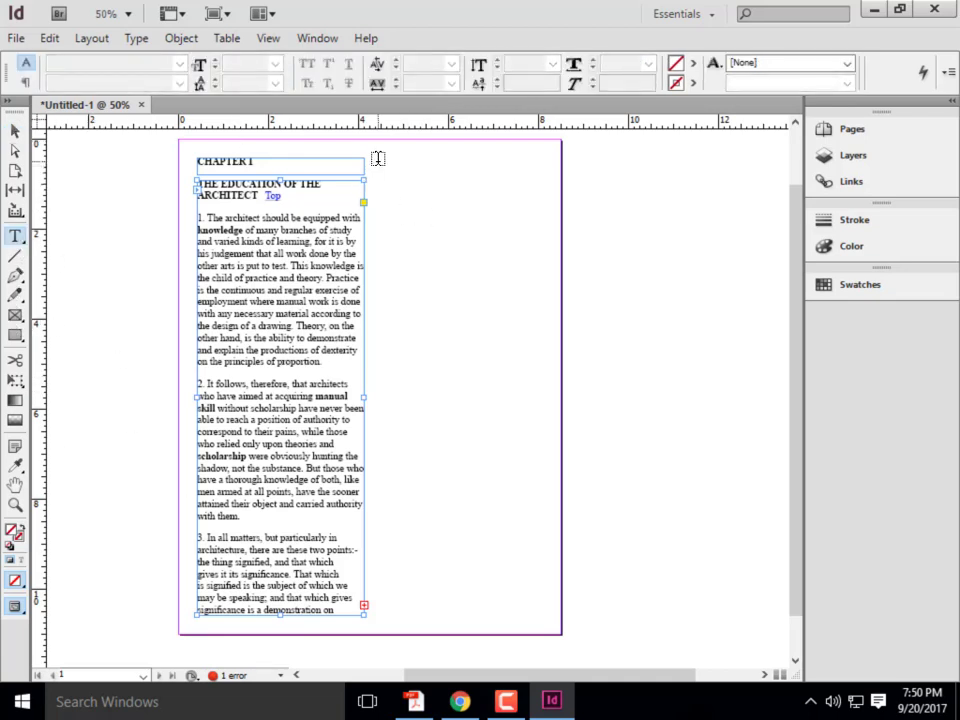
{"action": "mouse_move", "coordinate": [378, 158]}
{"action": "left_mouse_down"}
{"action": "mouse_move", "coordinate": [521, 456]}
{"action": "mouse_move", "coordinate": [545, 616]}
{"action": "left_mouse_up"}
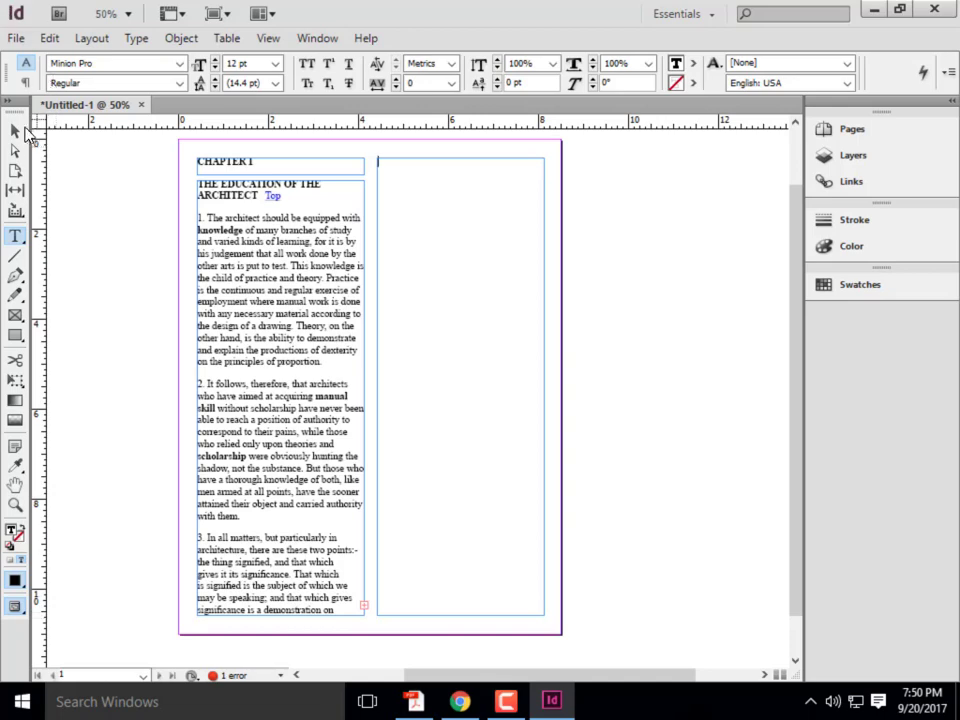
{"action": "key", "text": "Escape"}
{"action": "left_click", "coordinate": [363, 611]}
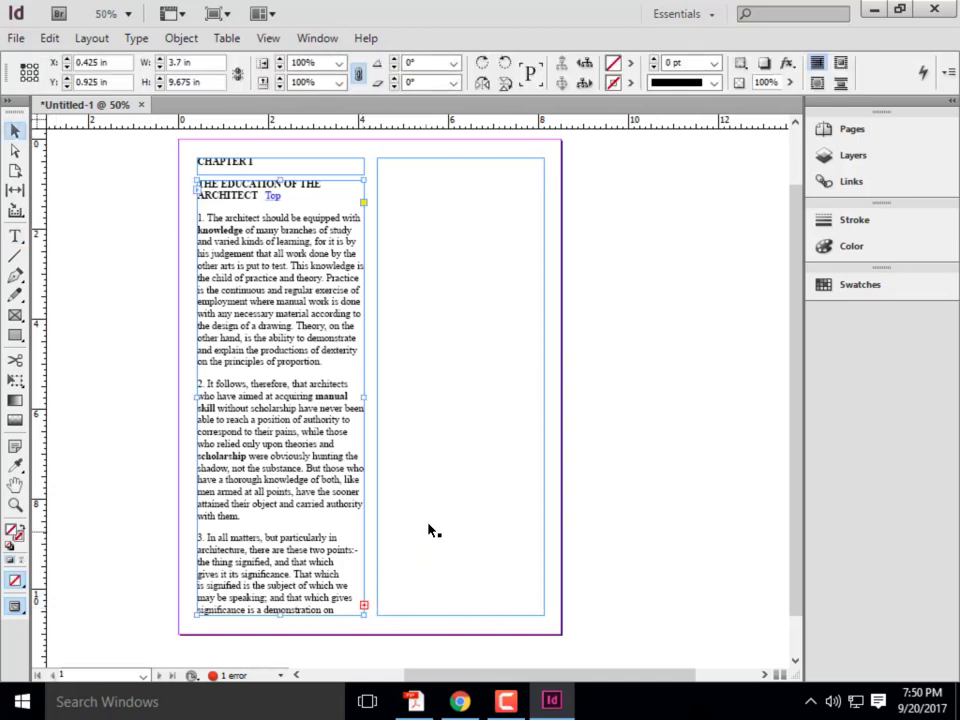
{"action": "left_click", "coordinate": [364, 606]}
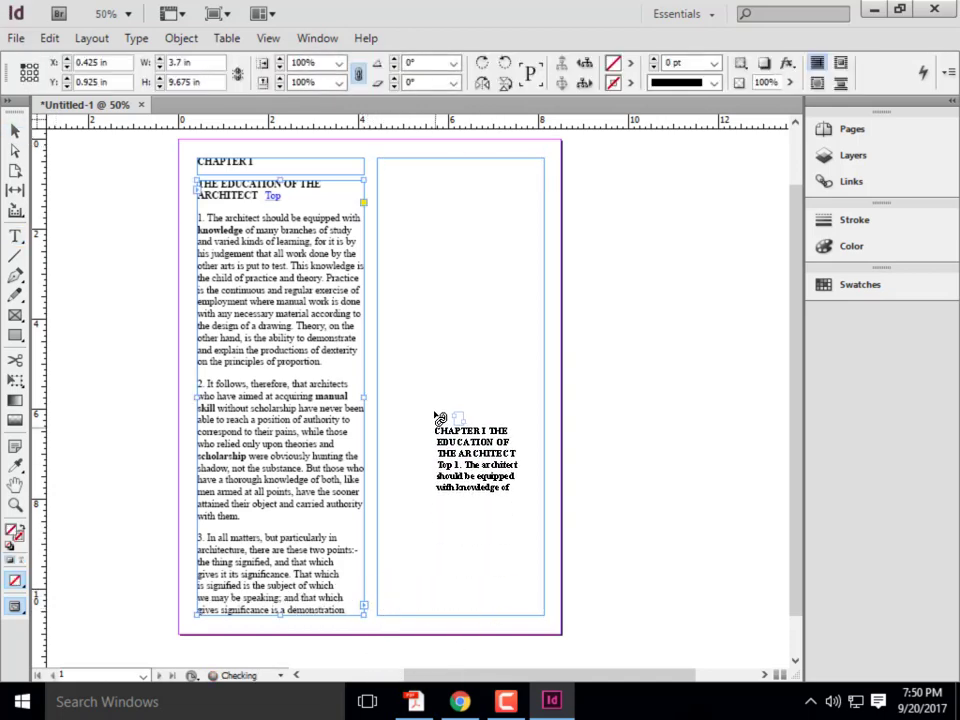
{"action": "left_click", "coordinate": [426, 306]}
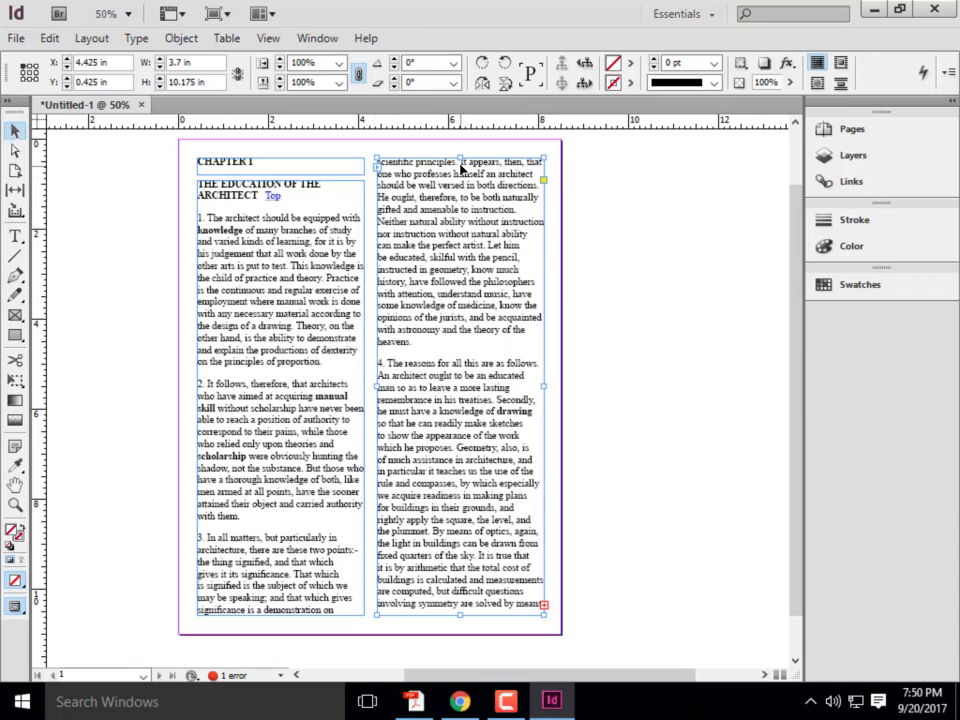
Lower both body columns' upper edges to the same level and stretch the heading frame across them, about 7.7 in wide and 0.8 in high
{"action": "left_click_drag", "start_coordinate": [460, 158], "coordinate": [474, 180]}
{"action": "left_click", "coordinate": [280, 190]}
{"action": "left_click_drag", "start_coordinate": [280, 190], "coordinate": [280, 203]}
{"action": "left_click", "coordinate": [455, 186]}
{"action": "left_click_drag", "start_coordinate": [455, 186], "coordinate": [460, 203]}
{"action": "left_click", "coordinate": [291, 172]}
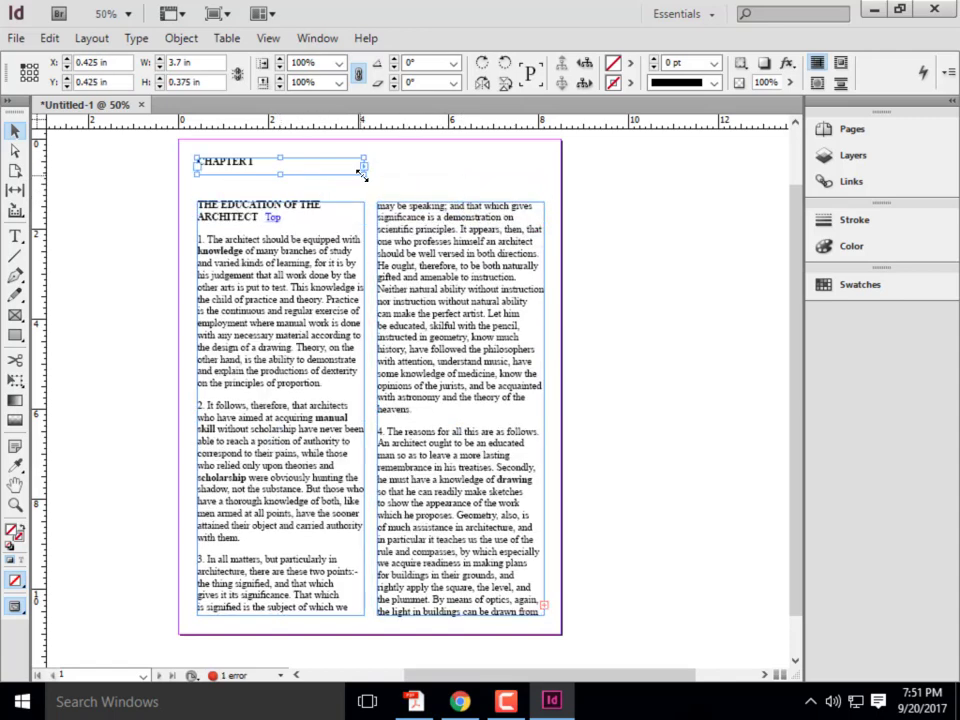
{"action": "left_click_drag", "start_coordinate": [362, 173], "coordinate": [543, 192]}
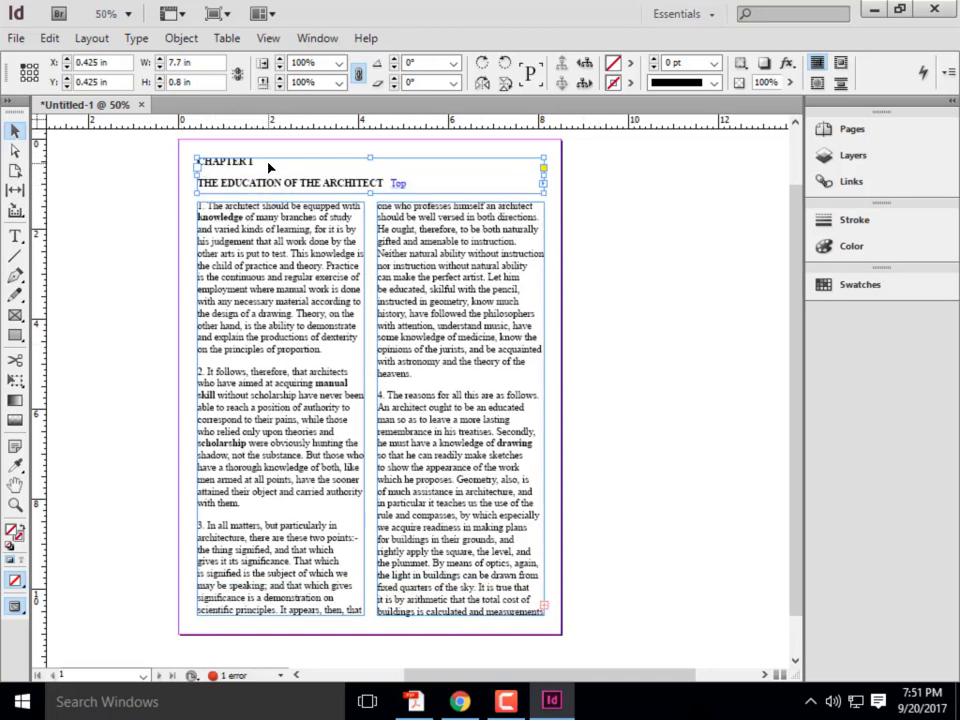
Set the font size of the CHAPTER I heading to 30 pt after trying 24 pt
{"action": "double_click", "coordinate": [295, 163]}
{"action": "left_click_drag", "start_coordinate": [295, 163], "coordinate": [144, 161]}
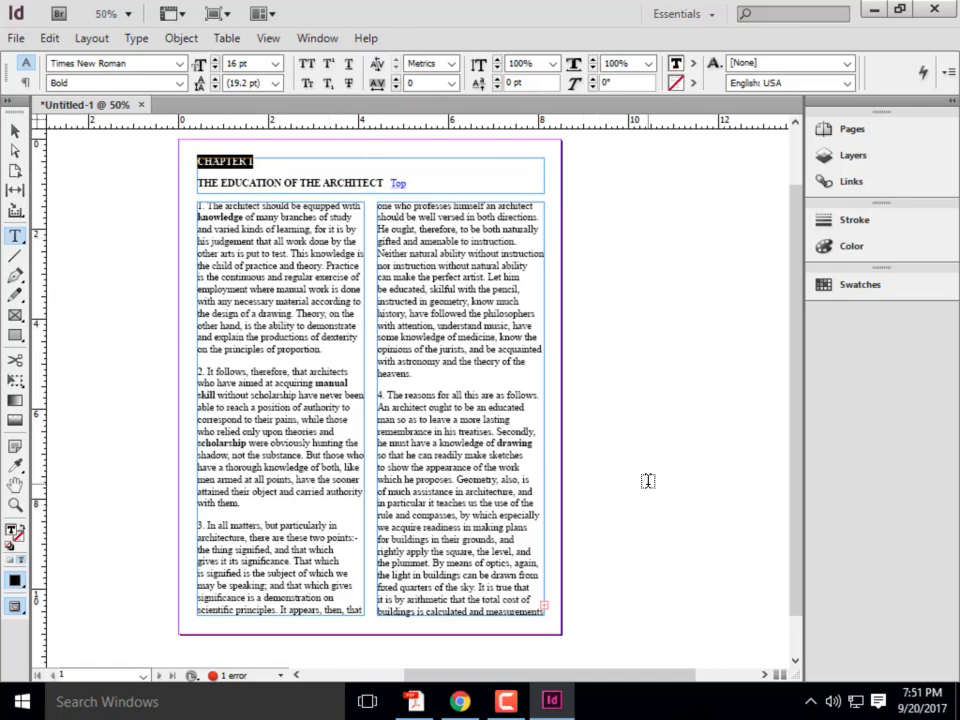
{"action": "left_click", "coordinate": [275, 64]}
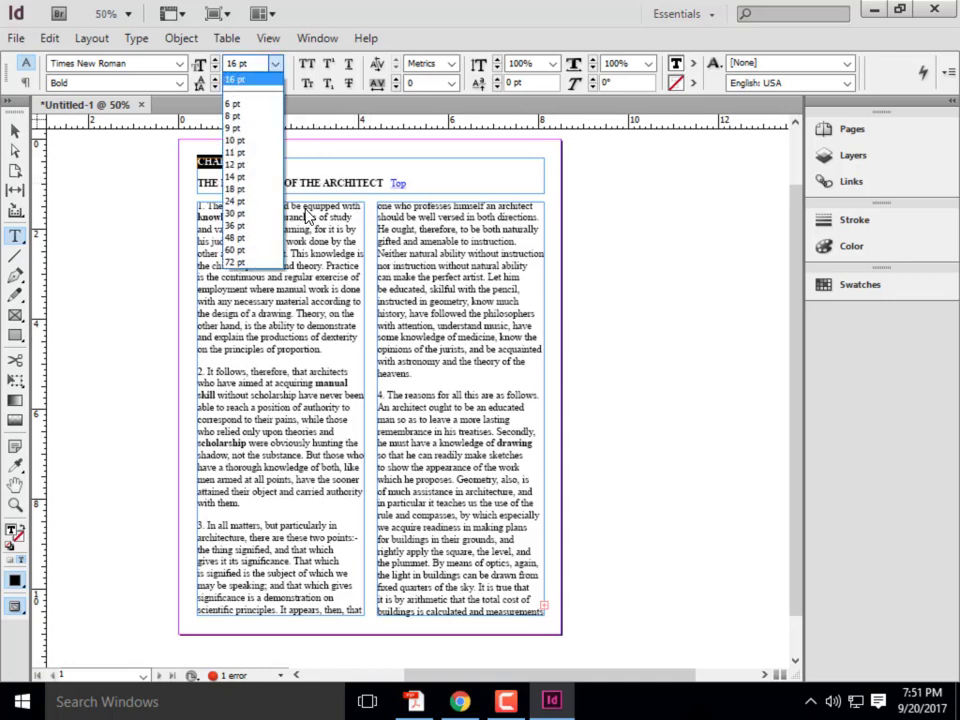
{"action": "left_click", "coordinate": [238, 201]}
{"action": "left_click", "coordinate": [275, 64]}
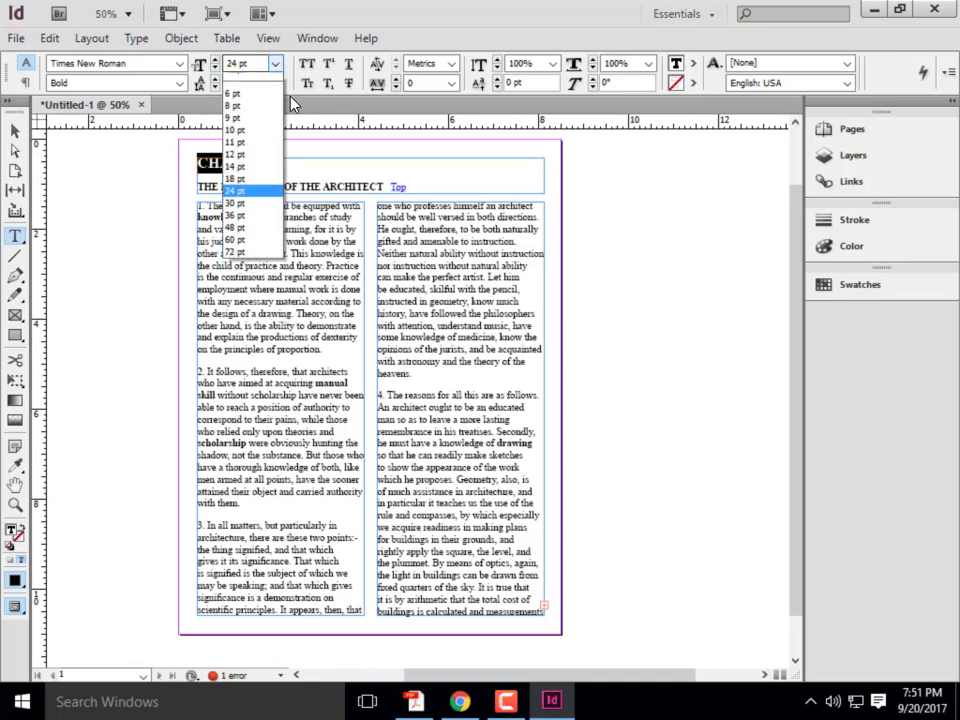
{"action": "left_click", "coordinate": [238, 214]}
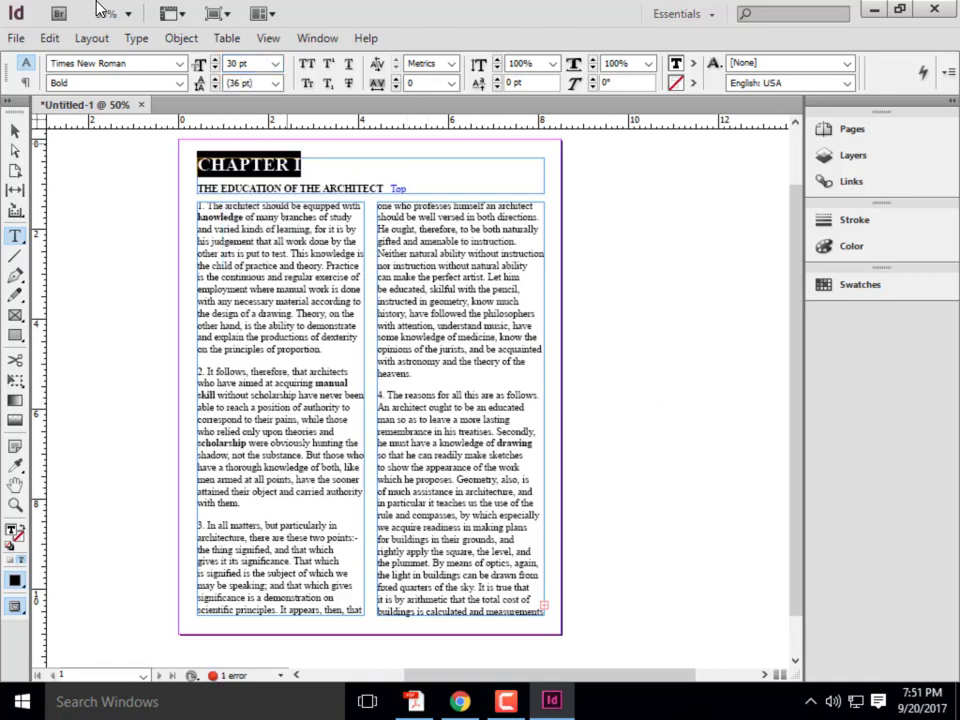
Change the CHAPTER I heading's font to Eras Bold ITC
{"action": "left_click", "coordinate": [180, 63]}
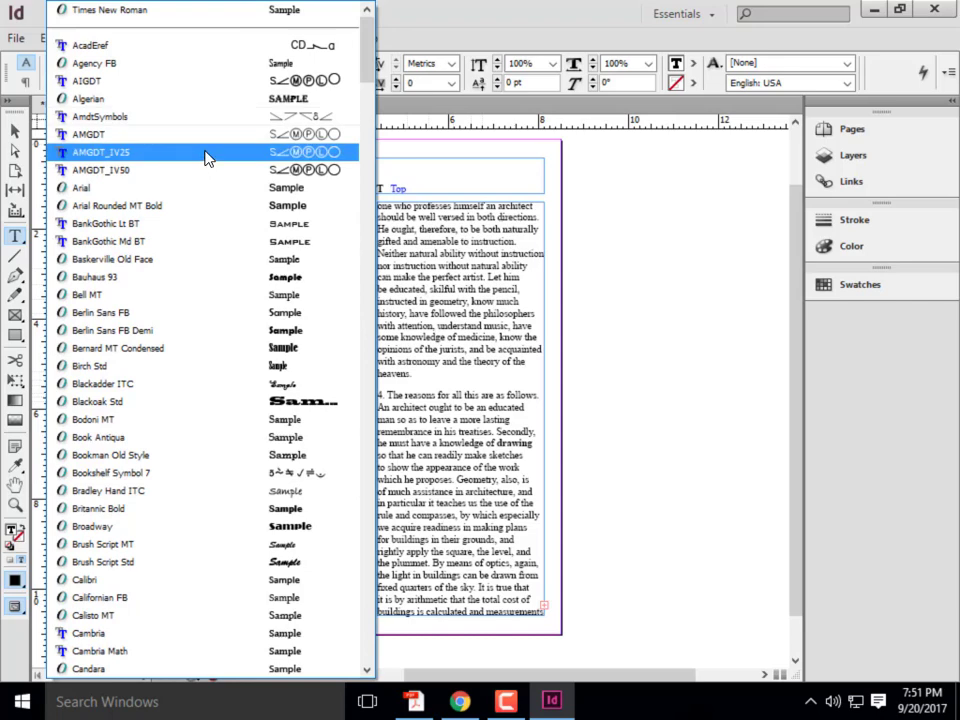
{"action": "scroll", "coordinate": [246, 326], "scroll_direction": "down", "scroll_amount": 3}
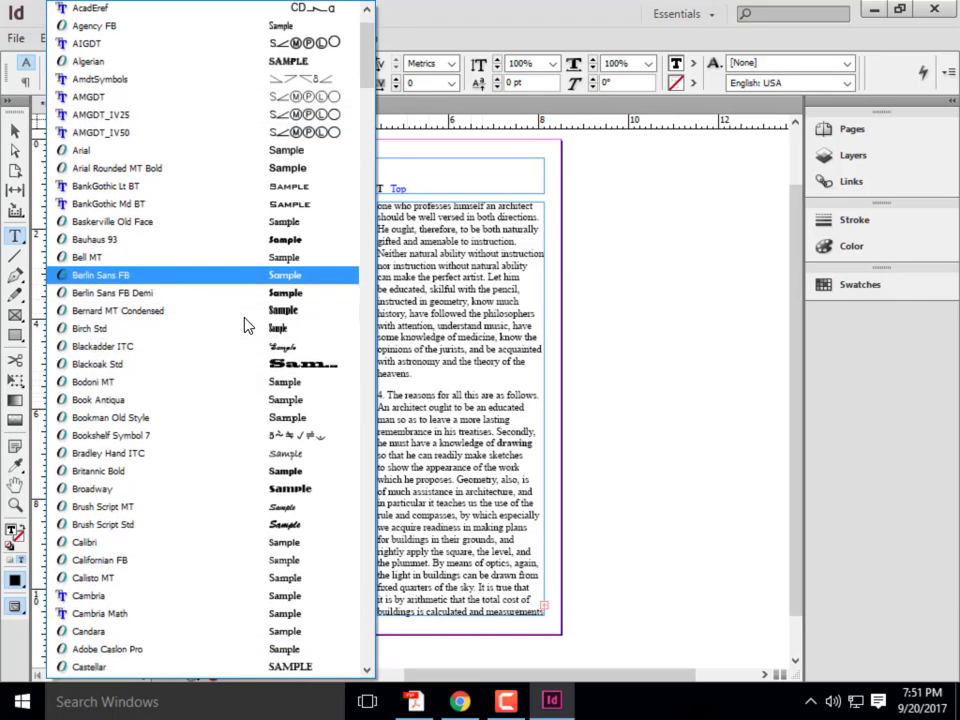
{"action": "scroll", "coordinate": [300, 367], "scroll_direction": "down", "scroll_amount": 5}
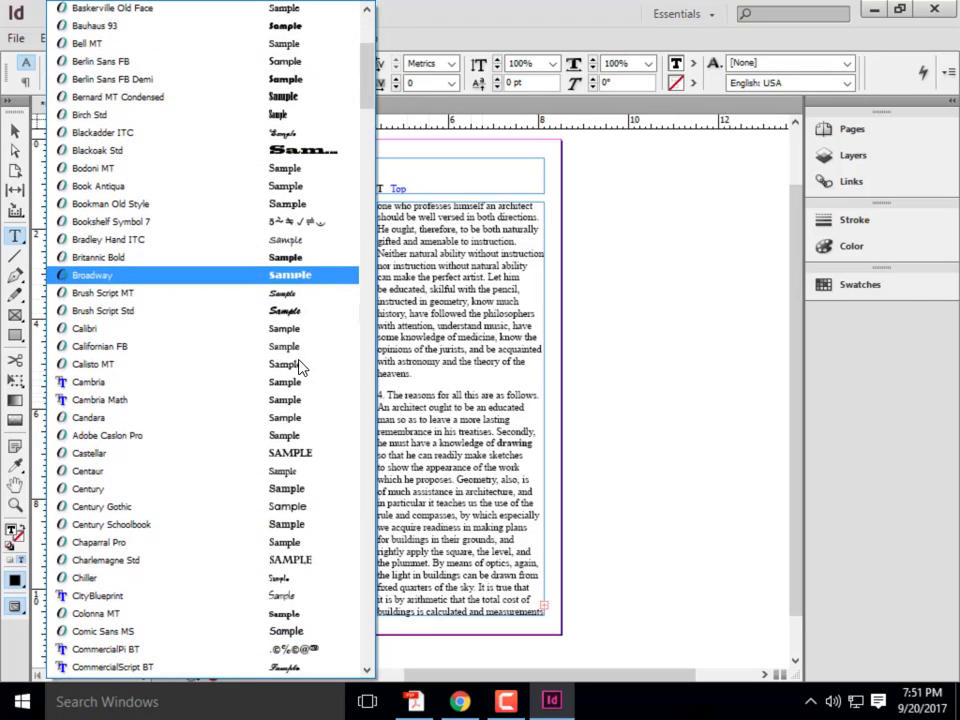
{"action": "scroll", "coordinate": [300, 367], "scroll_direction": "down", "scroll_amount": 3}
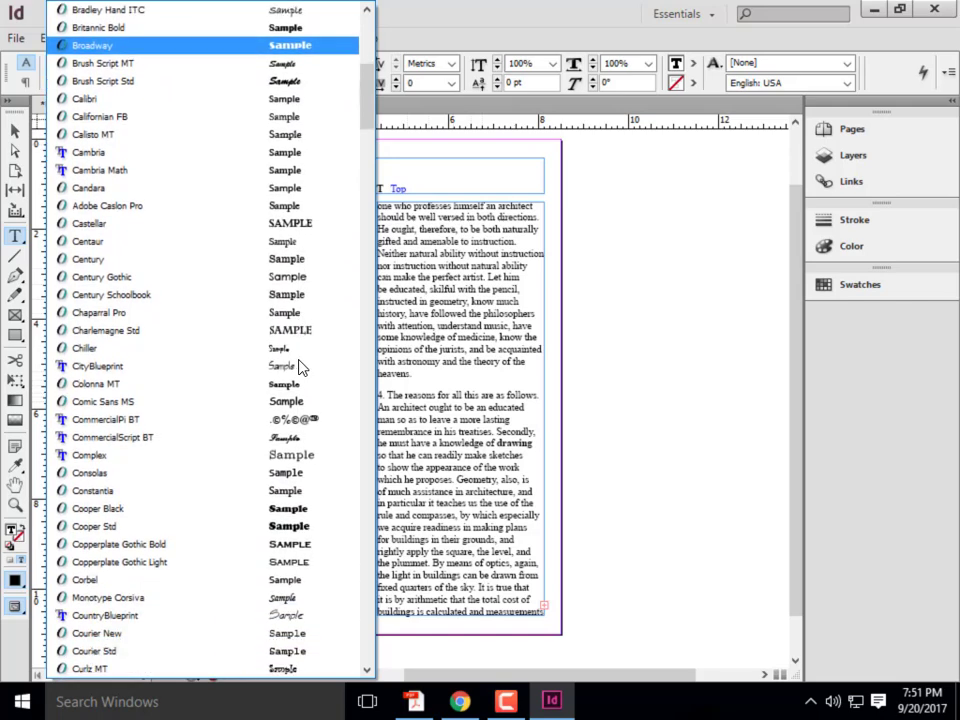
{"action": "scroll", "coordinate": [300, 367], "scroll_direction": "down", "scroll_amount": 3}
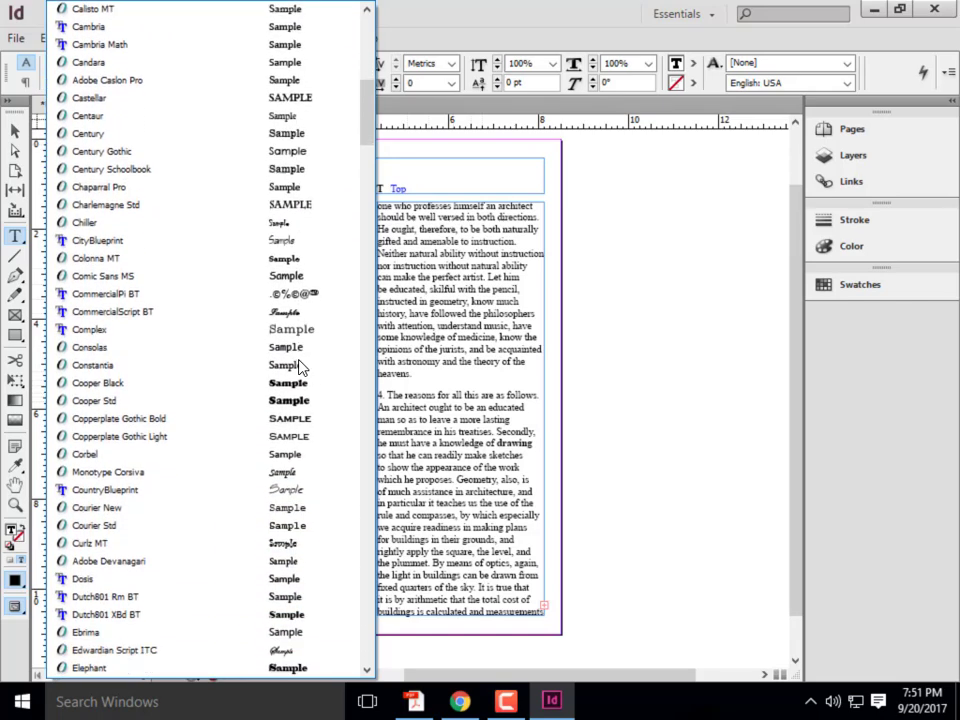
{"action": "scroll", "coordinate": [300, 367], "scroll_direction": "down", "scroll_amount": 2}
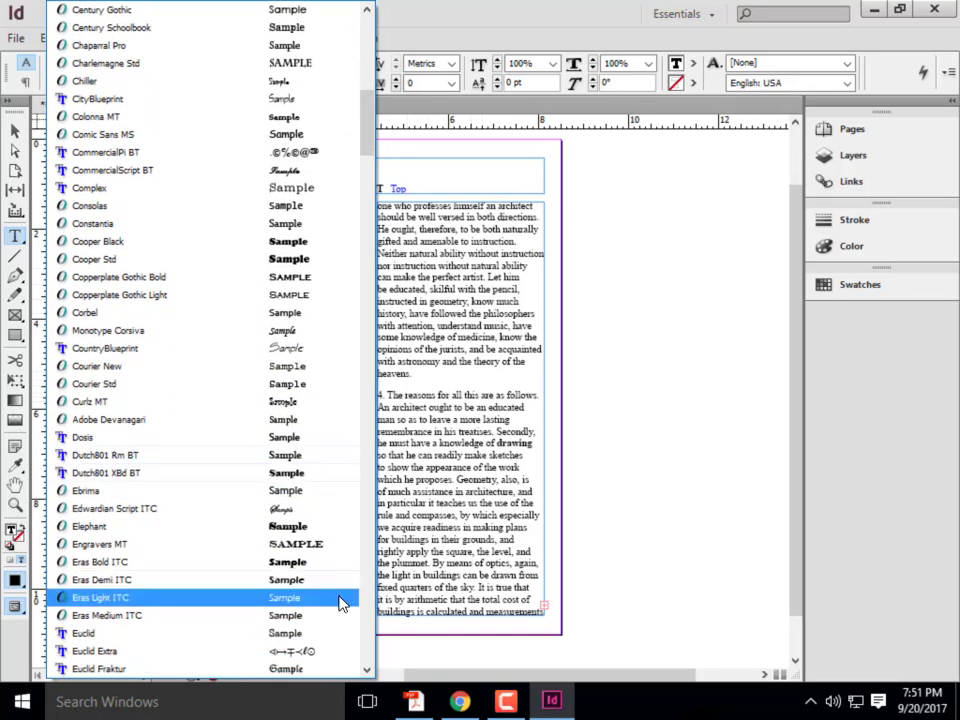
{"action": "left_click", "coordinate": [295, 570]}
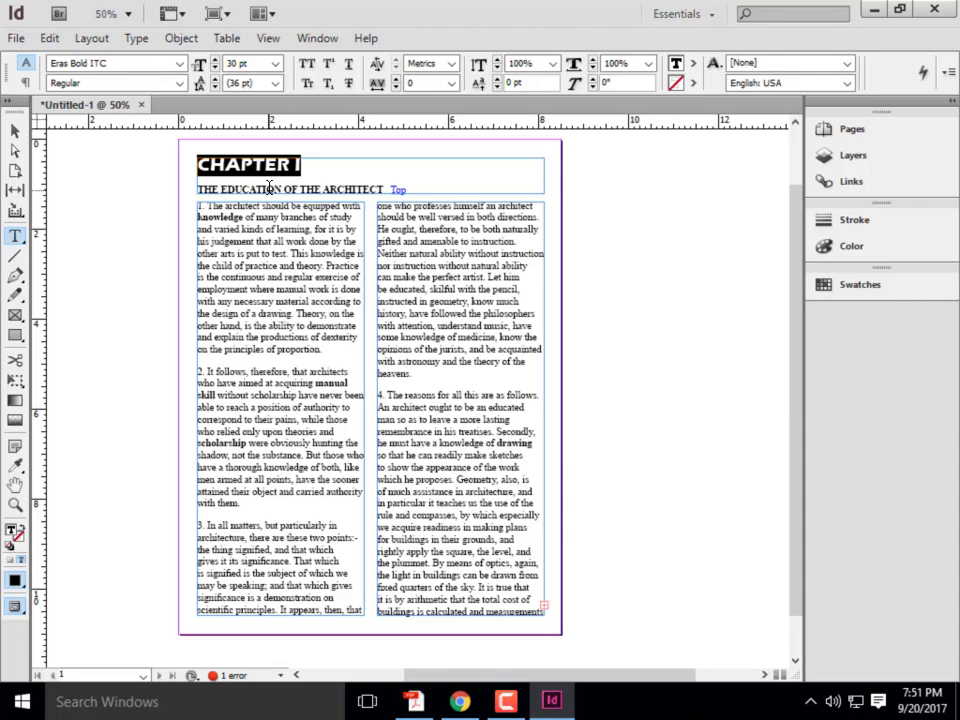
Set the font size of the CHAPTER I heading to 36 pt and finish editing its text
{"action": "left_click", "coordinate": [276, 64]}
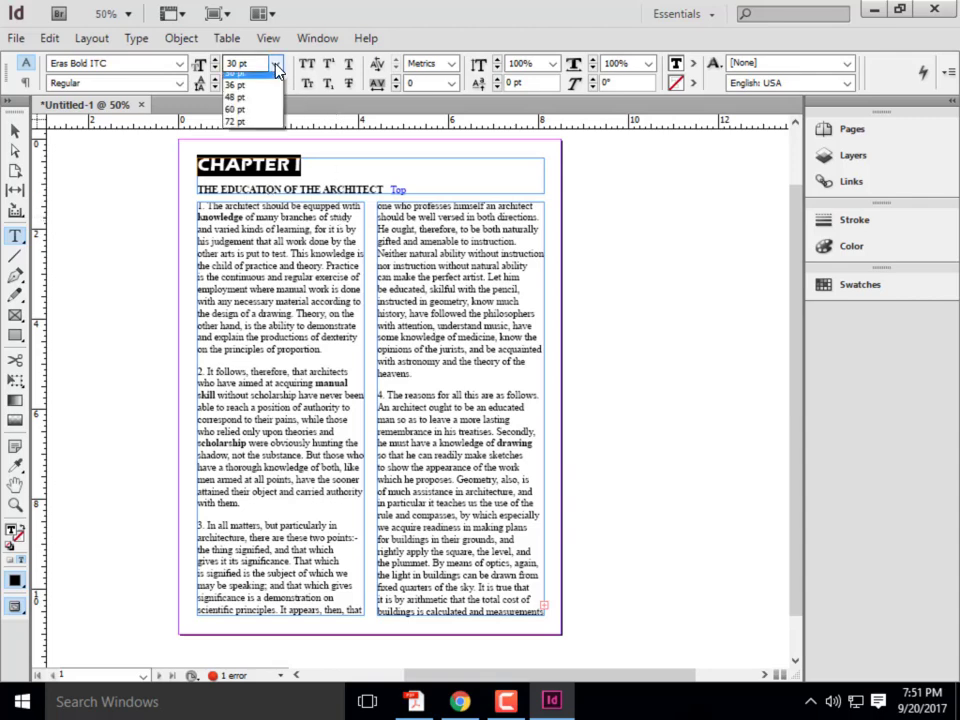
{"action": "left_click", "coordinate": [242, 238]}
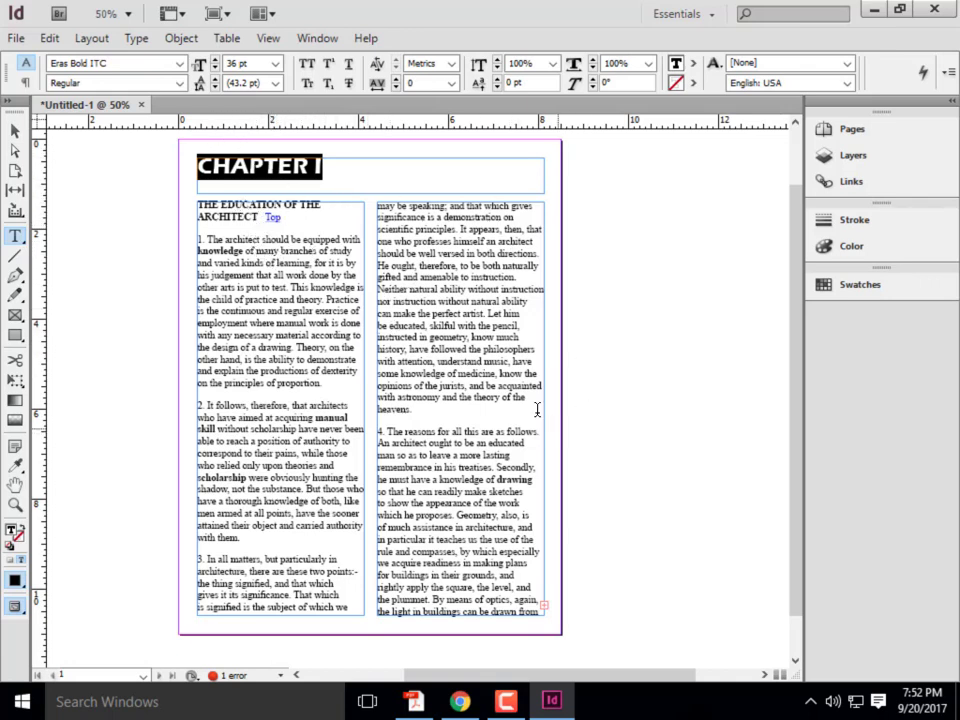
{"action": "left_click", "coordinate": [16, 133]}
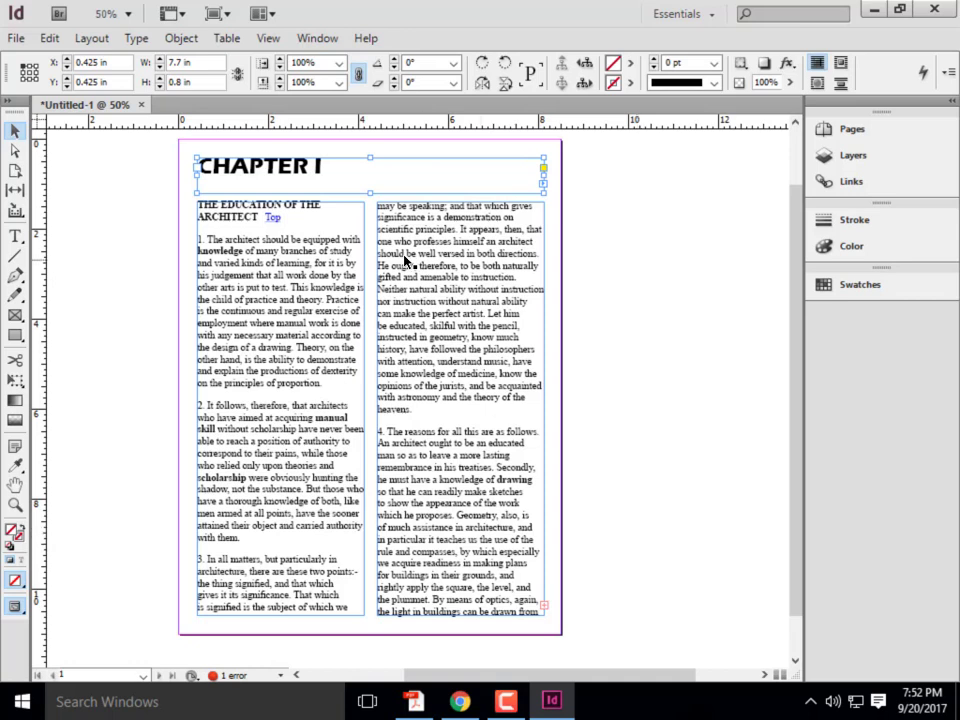
Examine the font style, font size and leading choices available for the CHAPTER I heading without changing them
{"action": "key", "text": "t"}
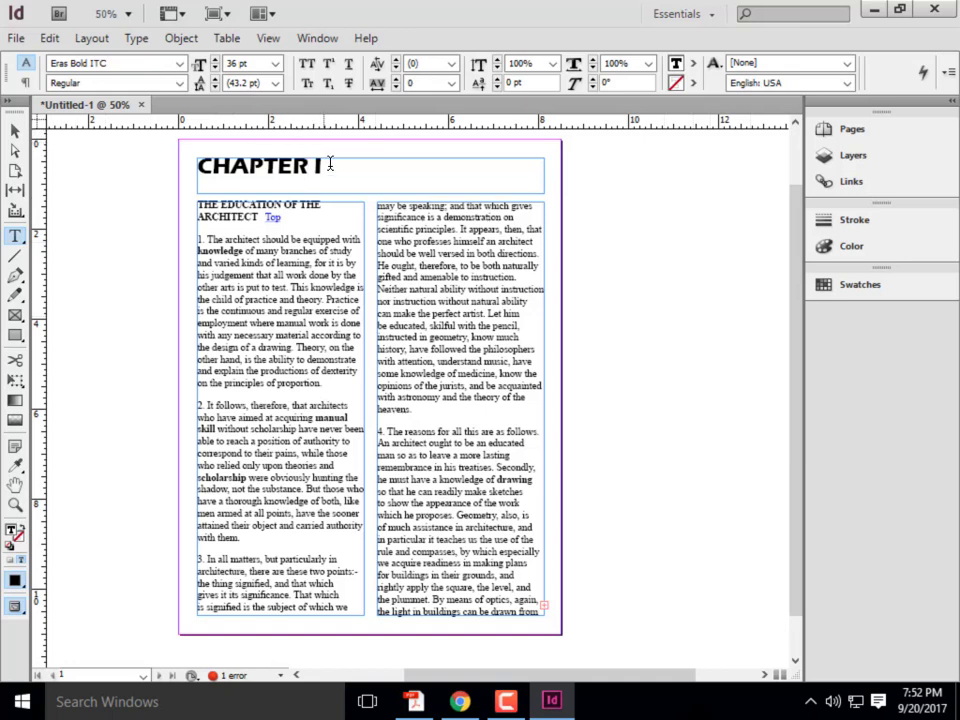
{"action": "left_click_drag", "start_coordinate": [334, 161], "coordinate": [174, 165]}
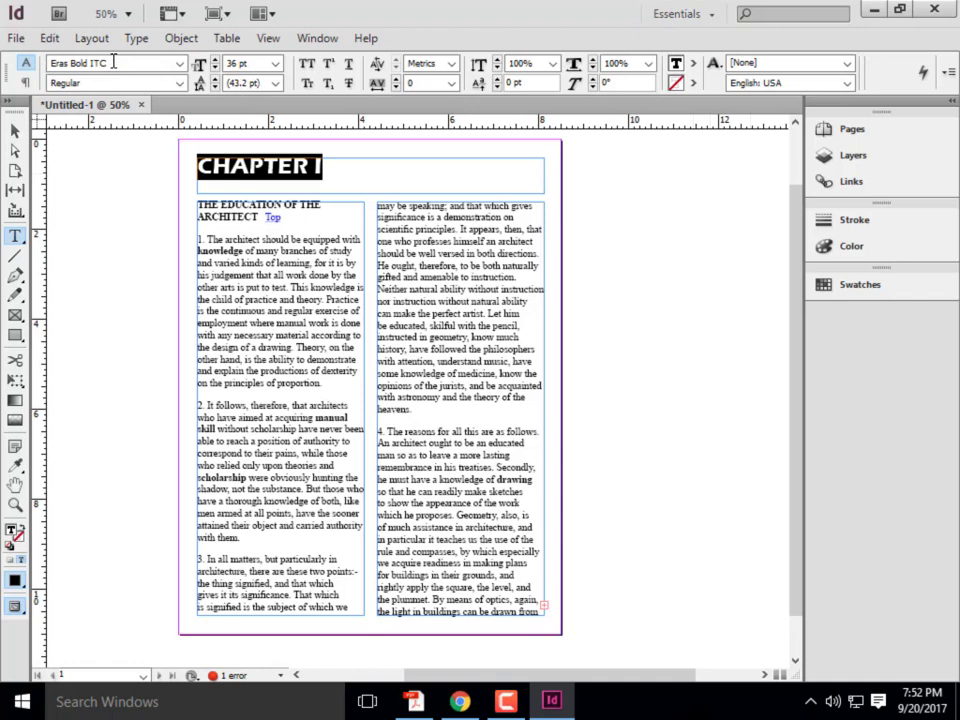
{"action": "left_click", "coordinate": [176, 86]}
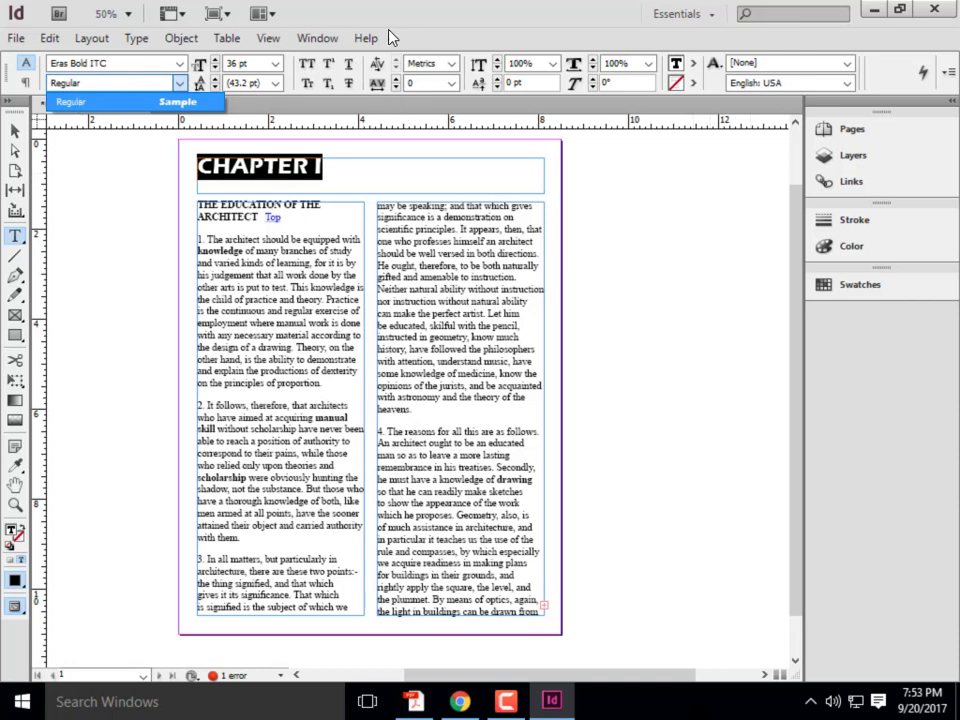
{"action": "left_click", "coordinate": [430, 38]}
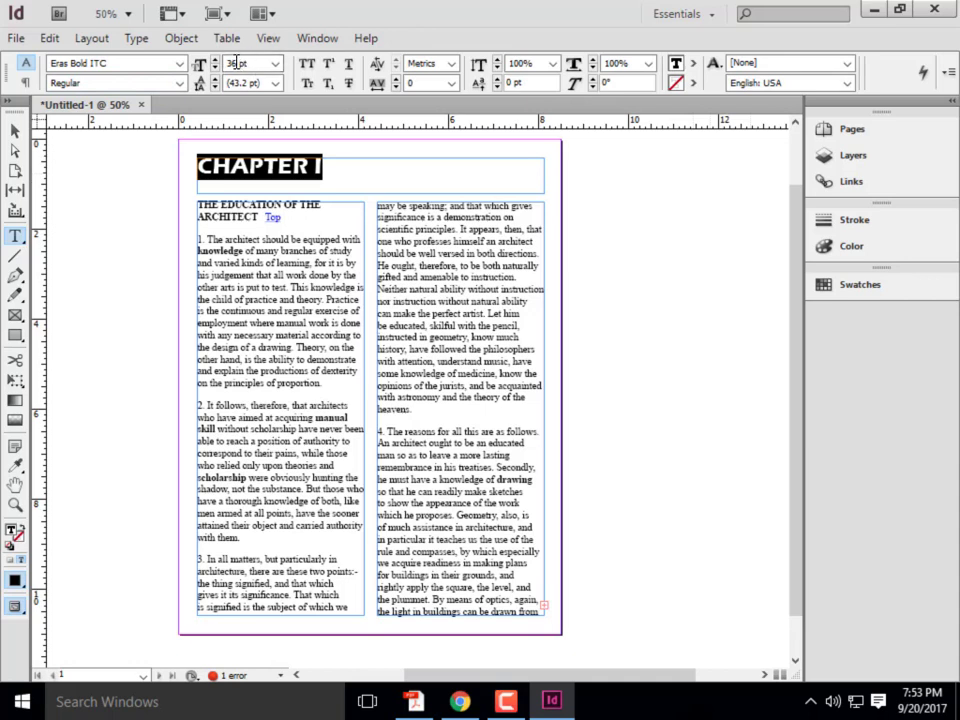
{"action": "left_click", "coordinate": [275, 63]}
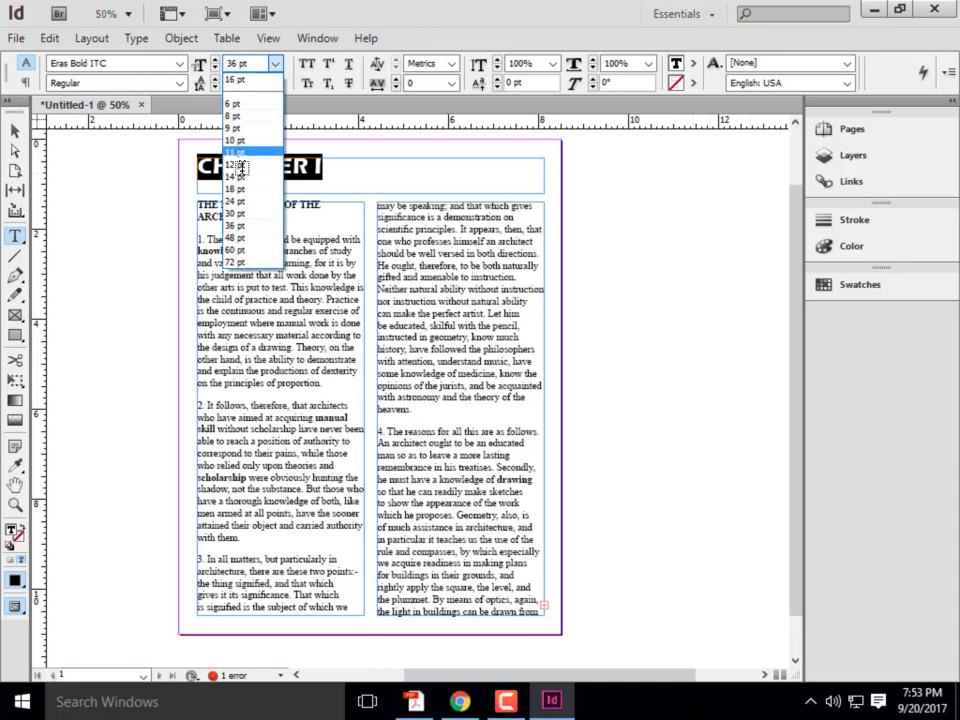
{"action": "left_click", "coordinate": [392, 8]}
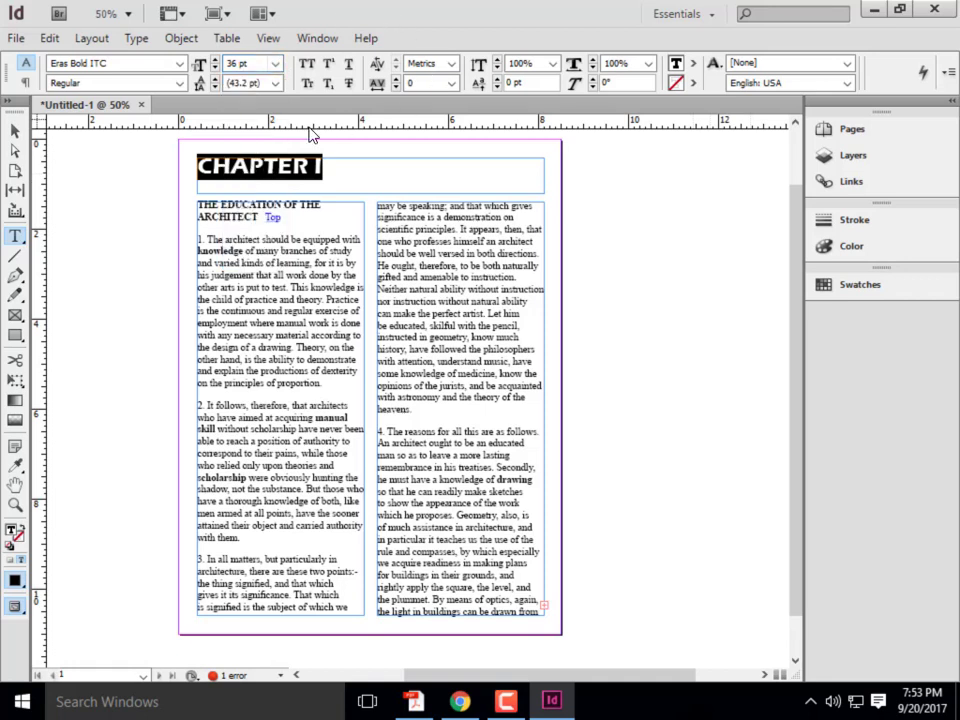
{"action": "left_click", "coordinate": [276, 84]}
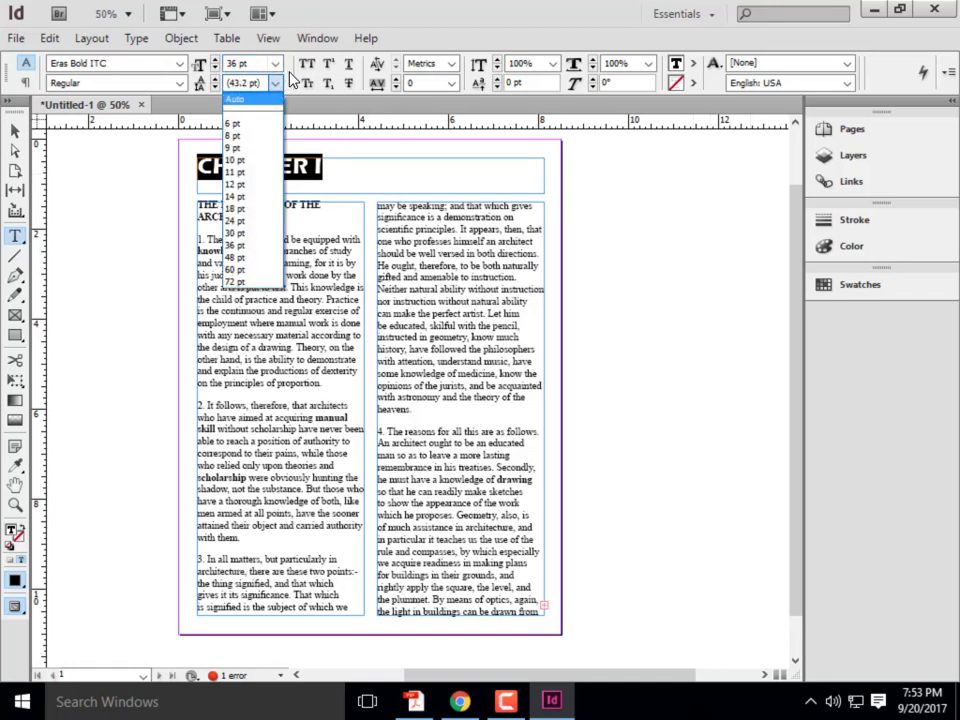
{"action": "left_click", "coordinate": [362, 34]}
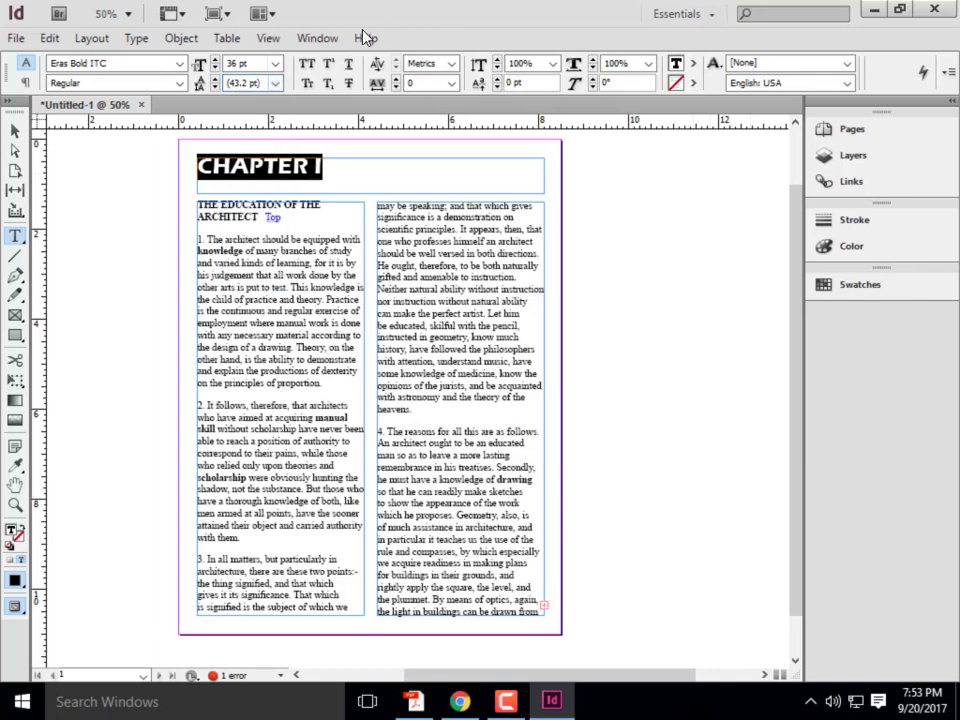
{"action": "left_click", "coordinate": [13, 133]}
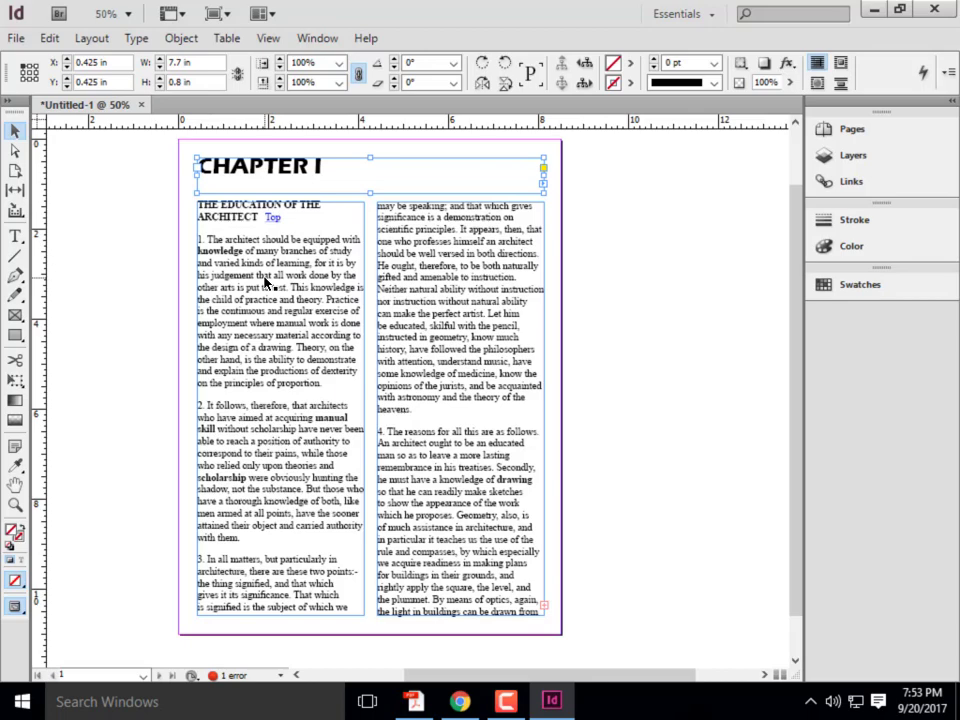
Try a 16 pt leading on the first numbered body paragraph and return it to Auto leading
{"action": "scroll", "coordinate": [265, 283], "scroll_direction": "up", "scroll_amount": 3}
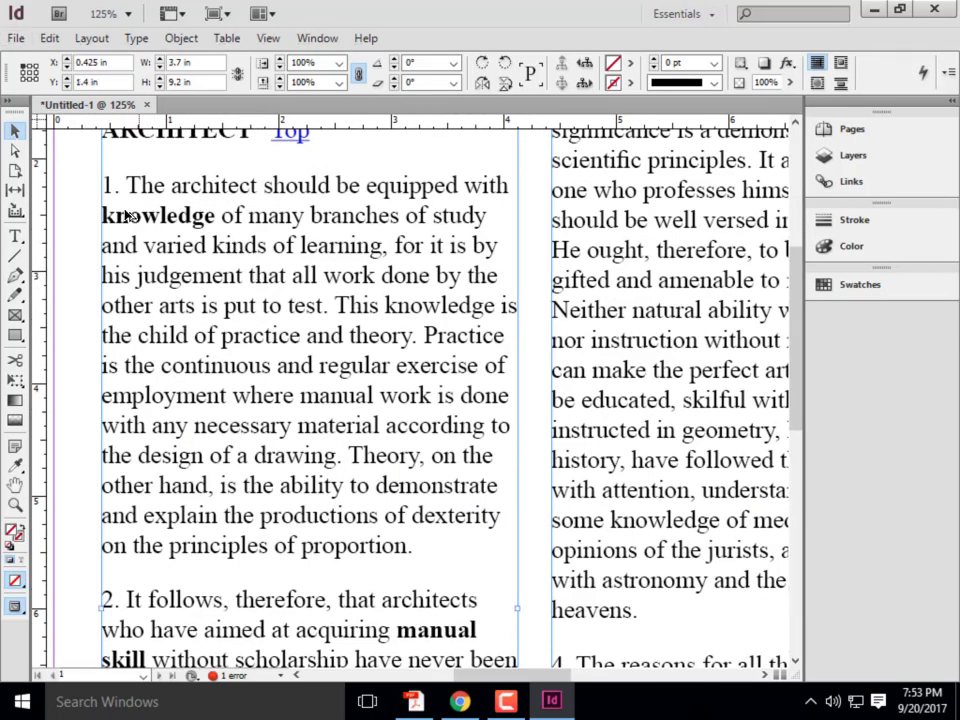
{"action": "scroll", "coordinate": [117, 215], "scroll_direction": "down", "scroll_amount": 4}
{"action": "scroll", "coordinate": [167, 249], "scroll_direction": "up", "scroll_amount": 1}
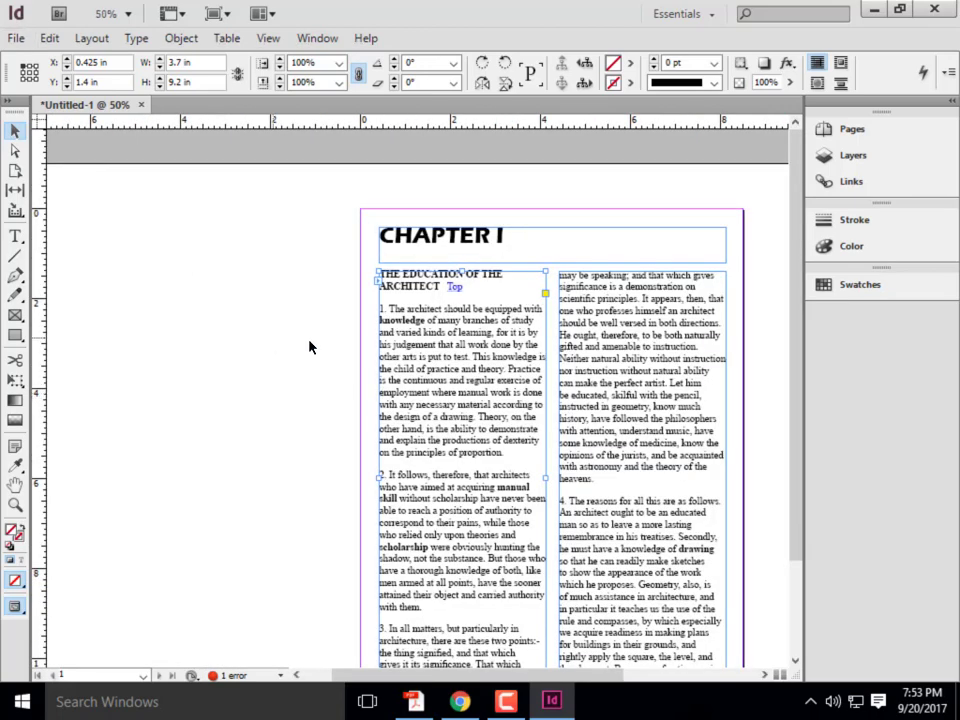
{"action": "key", "text": "t"}
{"action": "left_click", "coordinate": [432, 356]}
{"action": "scroll", "coordinate": [440, 362], "scroll_direction": "up", "scroll_amount": 3}
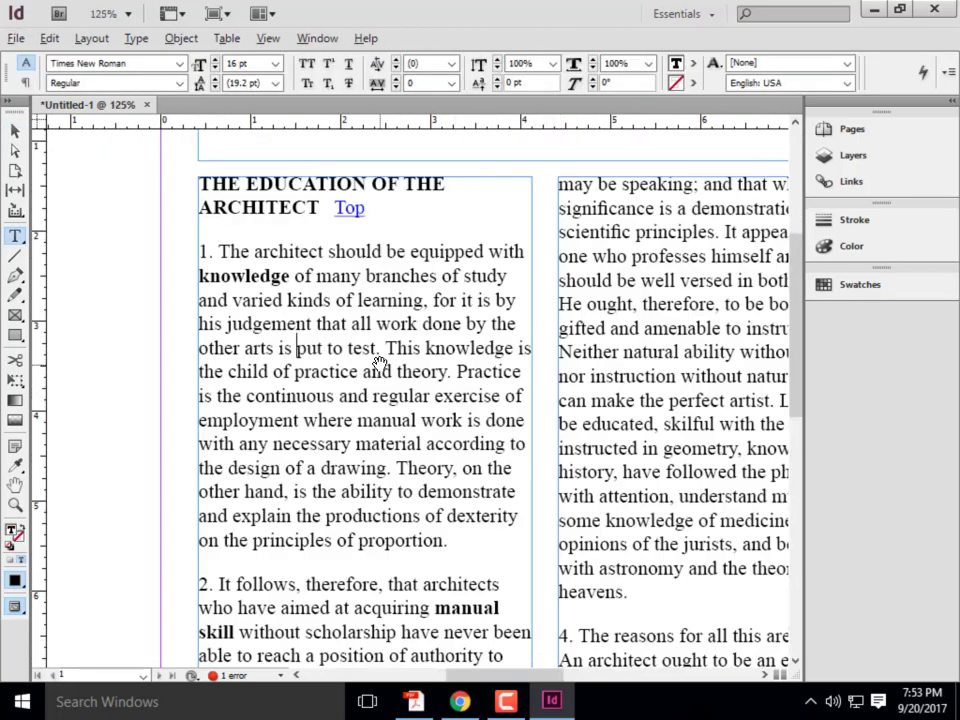
{"action": "left_click_drag", "start_coordinate": [463, 584], "coordinate": [155, 222]}
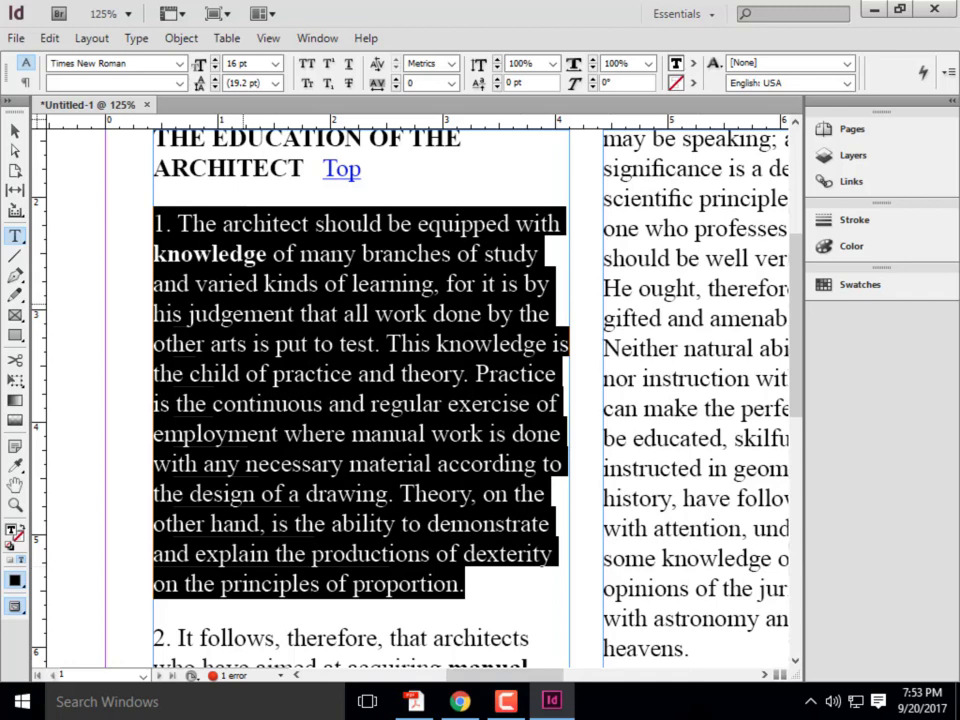
{"action": "left_click", "coordinate": [276, 85]}
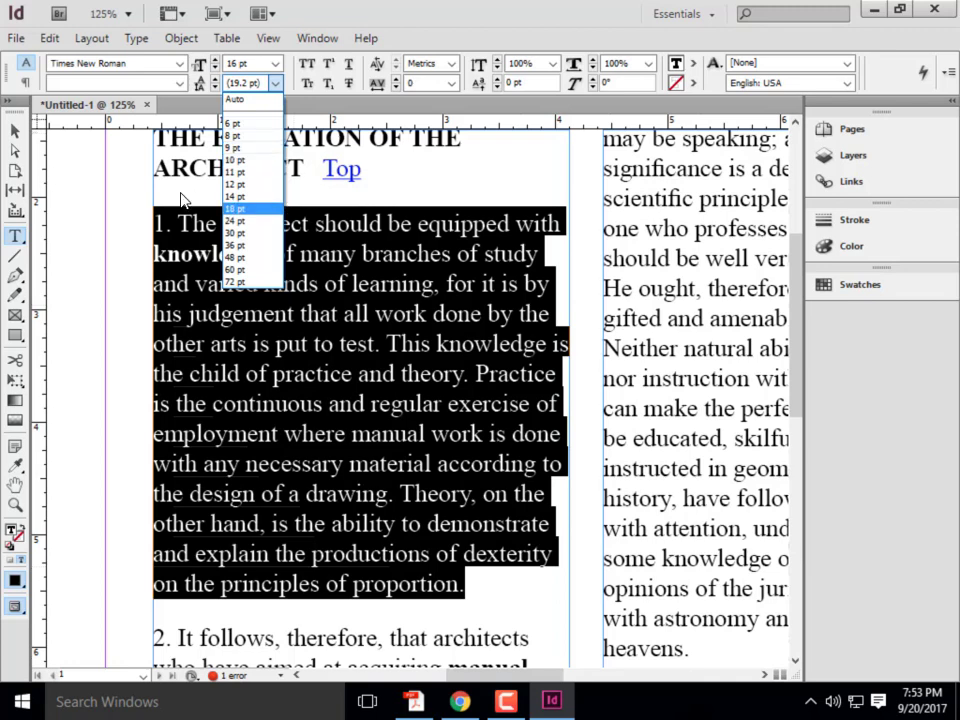
{"action": "left_click", "coordinate": [244, 99]}
{"action": "left_click", "coordinate": [263, 83]}
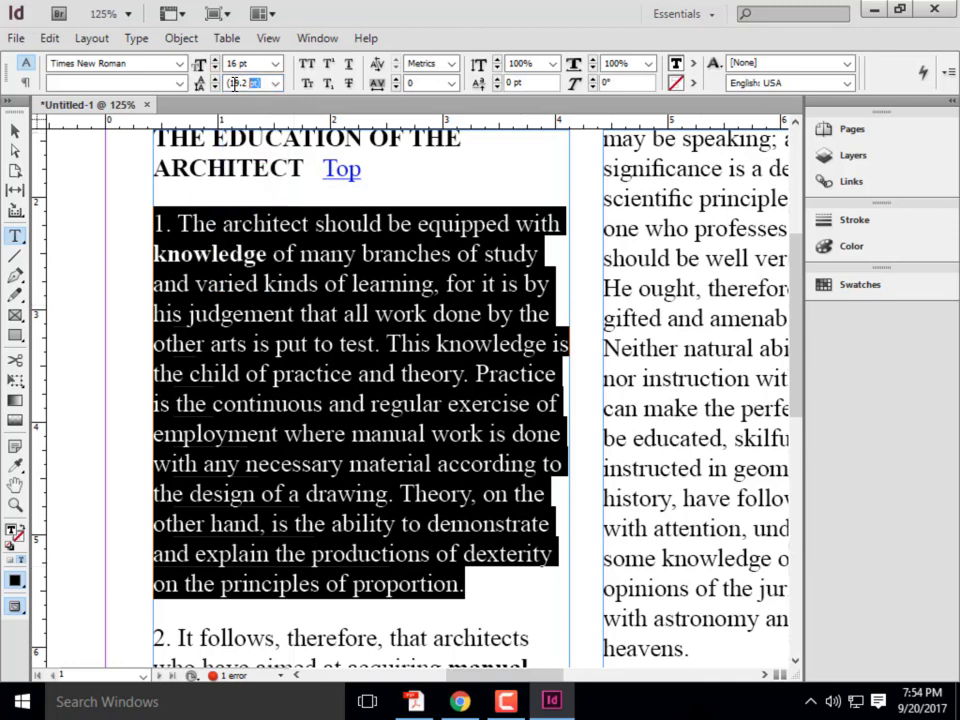
{"action": "type", "text": "16"}
{"action": "key", "text": "Return"}
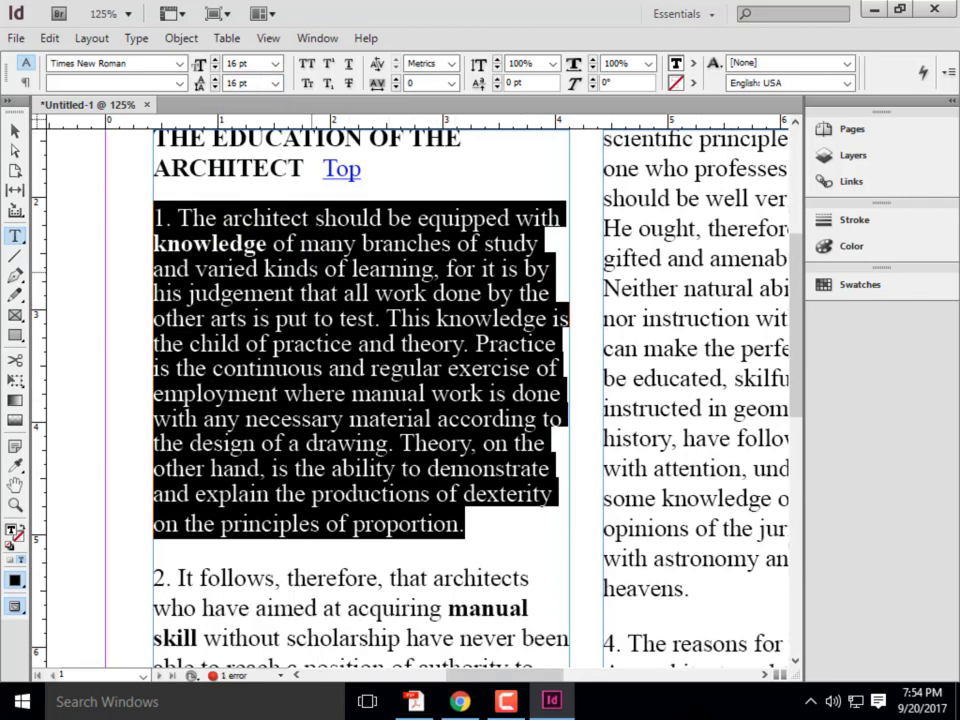
{"action": "left_click", "coordinate": [275, 83]}
{"action": "left_click", "coordinate": [261, 97]}
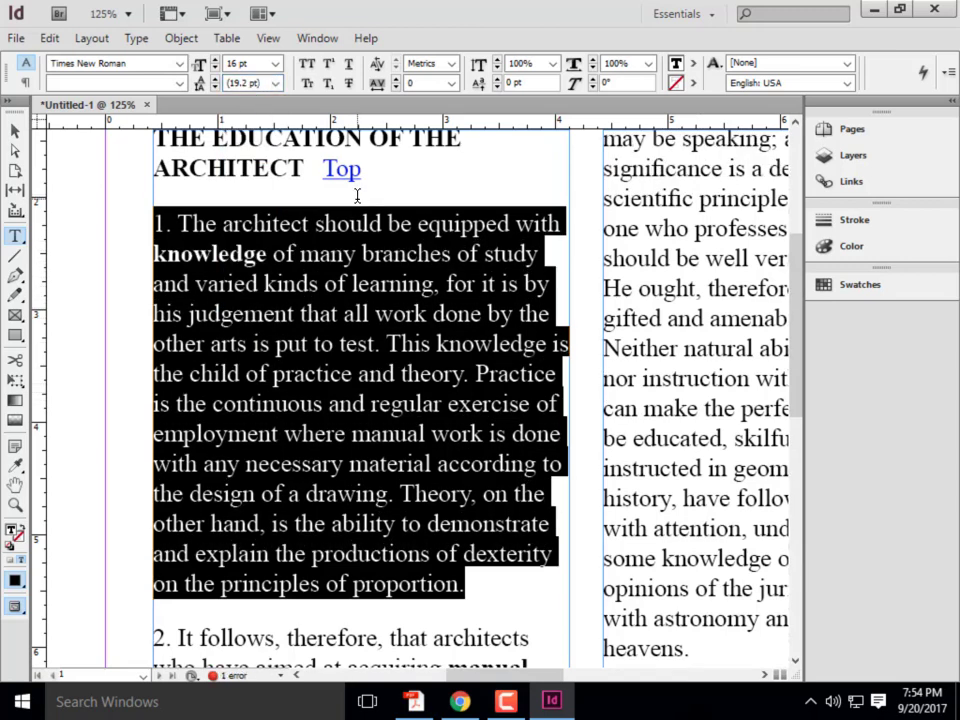
Apply 16 pt leading to the selected first paragraph again and inspect its line spacing up close
{"action": "double_click", "coordinate": [243, 85]}
{"action": "type", "text": "16"}
{"action": "key", "text": "Return"}
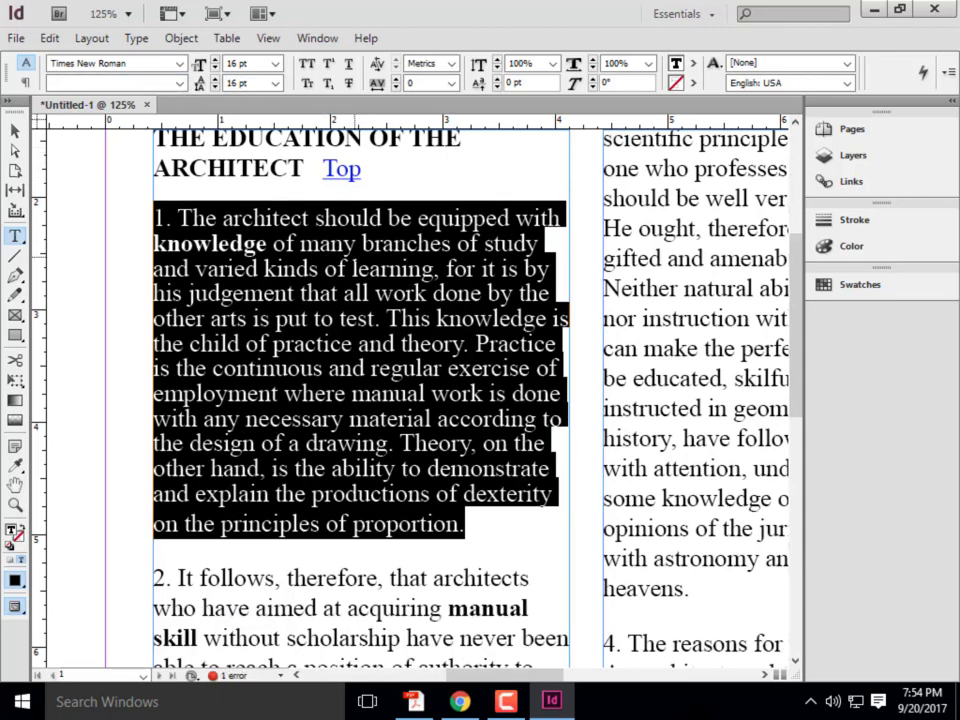
{"action": "scroll", "coordinate": [330, 285], "scroll_direction": "up", "scroll_amount": 3}
{"action": "key", "text": "alt"}
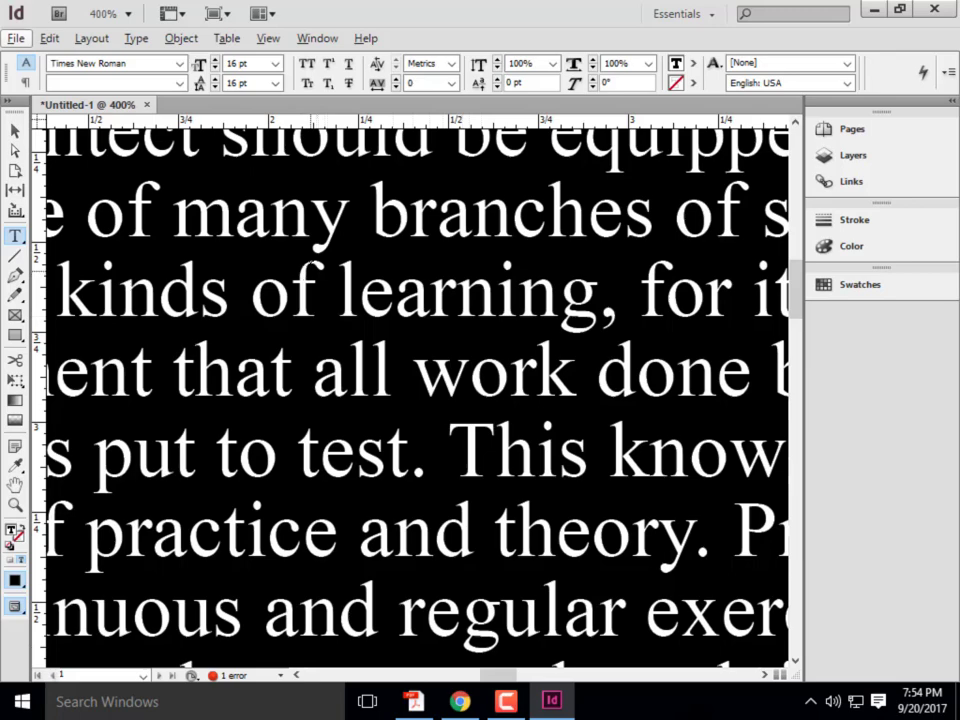
{"action": "scroll", "coordinate": [313, 274], "scroll_direction": "down", "scroll_amount": 3}
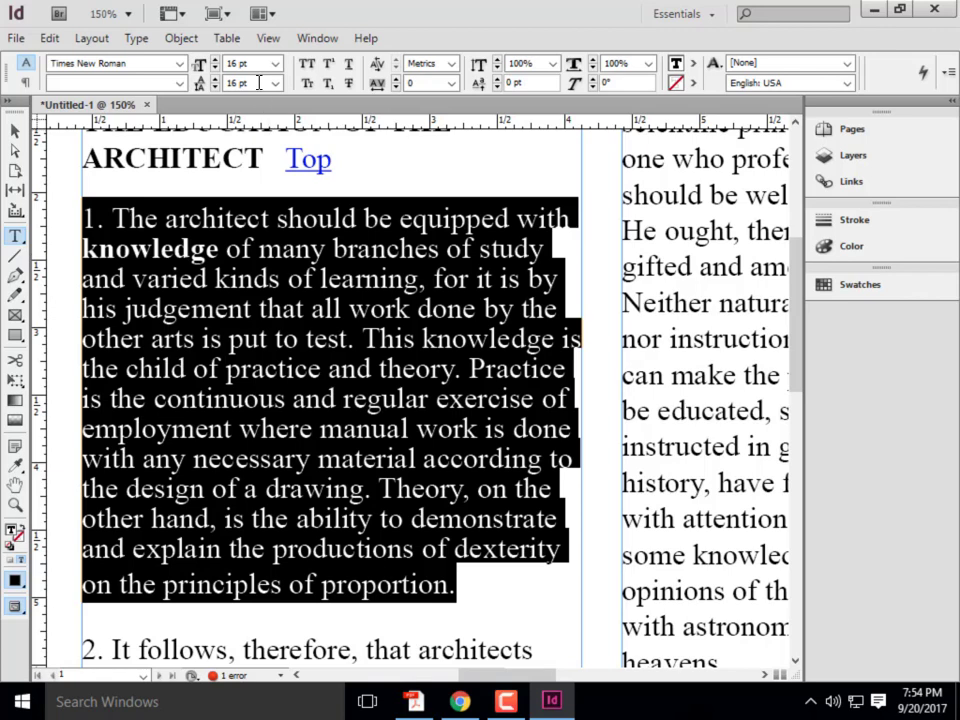
Try a tighter 10 pt leading on the selected first paragraph and reset the leading to Auto
{"action": "left_click", "coordinate": [198, 83]}
{"action": "type", "text": "10"}
{"action": "key", "text": "Return"}
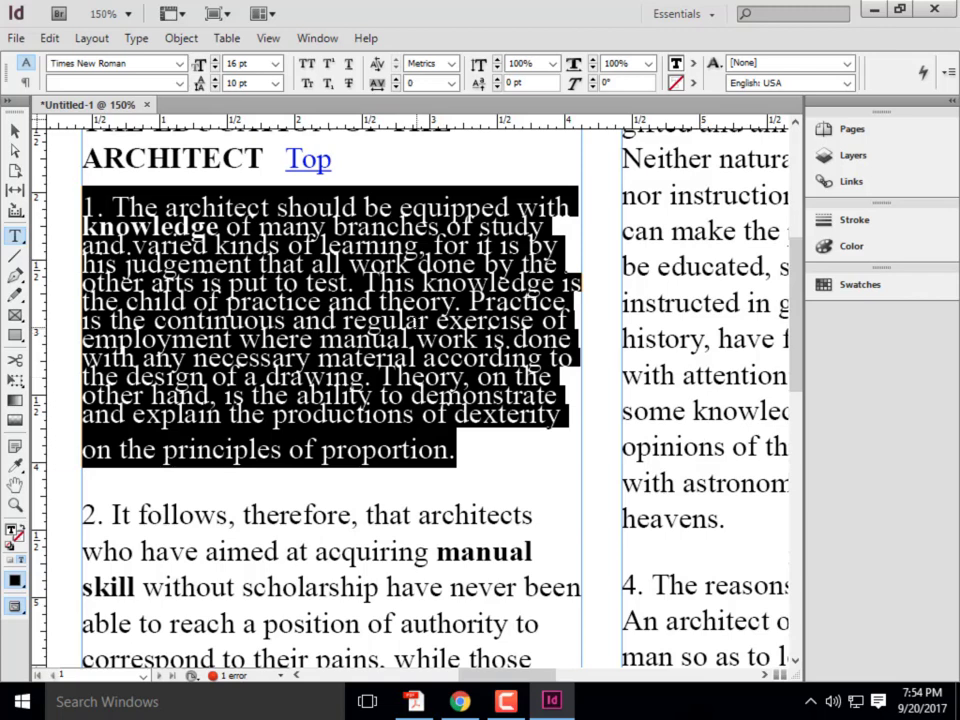
{"action": "left_click", "coordinate": [275, 84]}
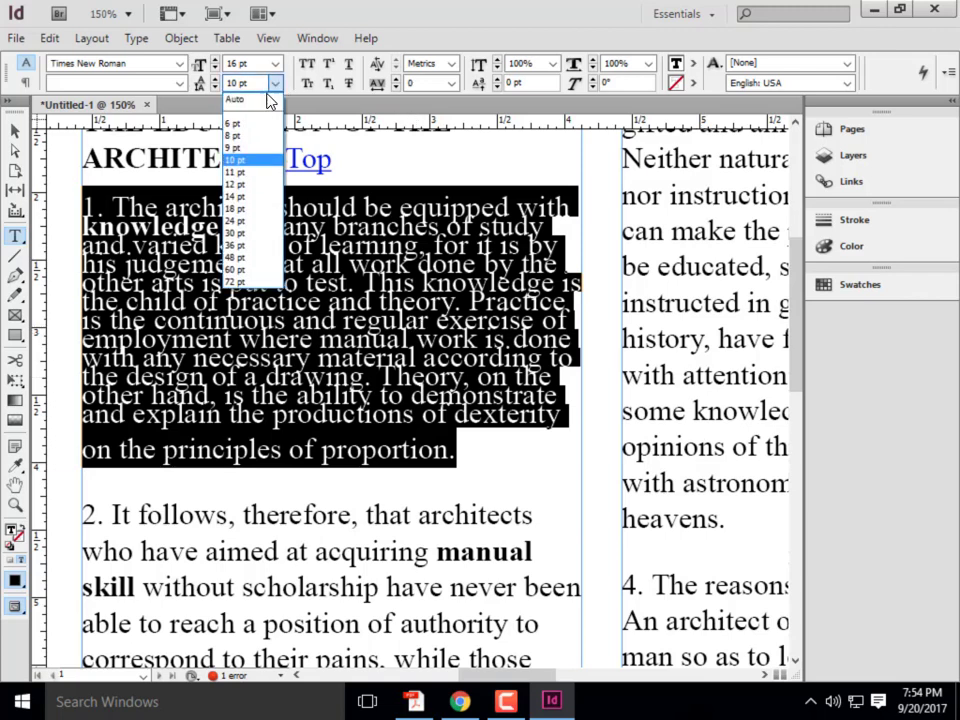
{"action": "left_click", "coordinate": [255, 100]}
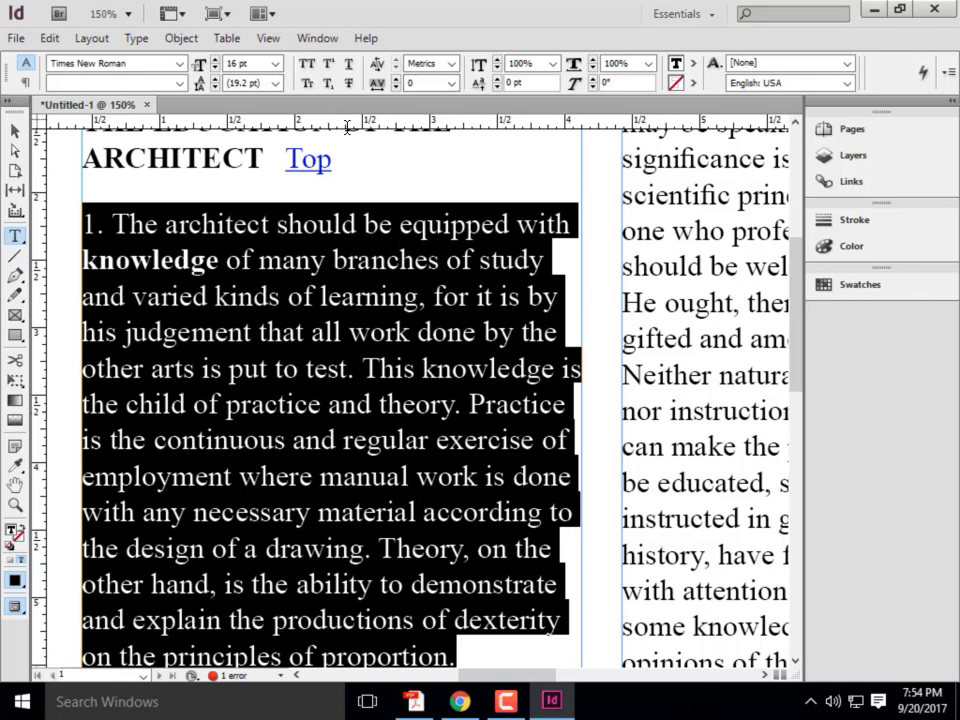
Try All Caps and Small Caps on the first paragraph and restore its normal case
{"action": "left_click", "coordinate": [307, 66]}
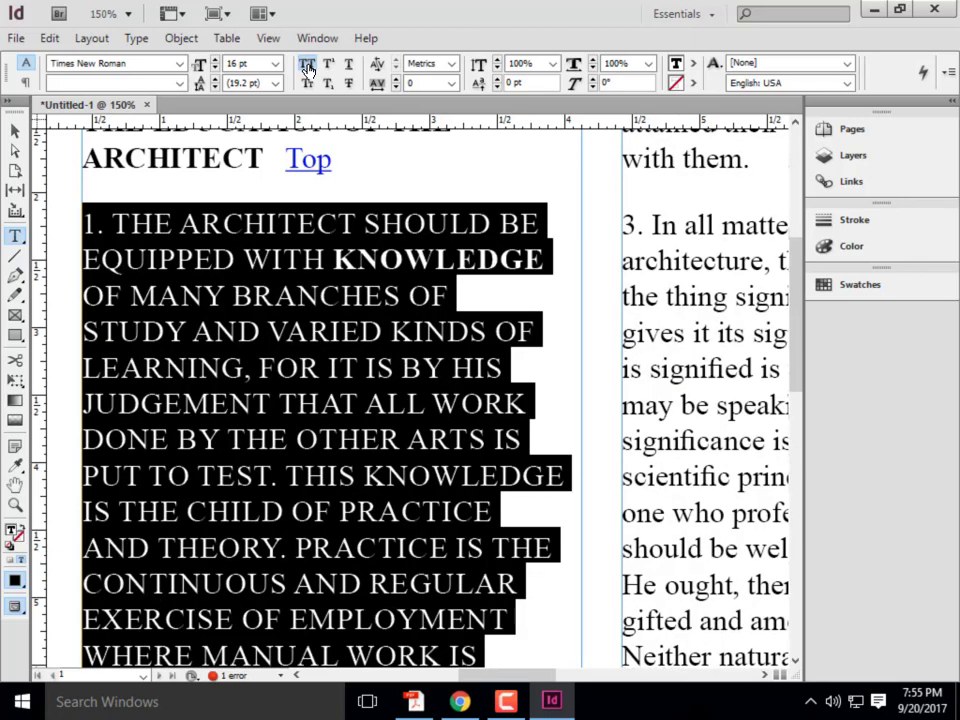
{"action": "left_click", "coordinate": [307, 84]}
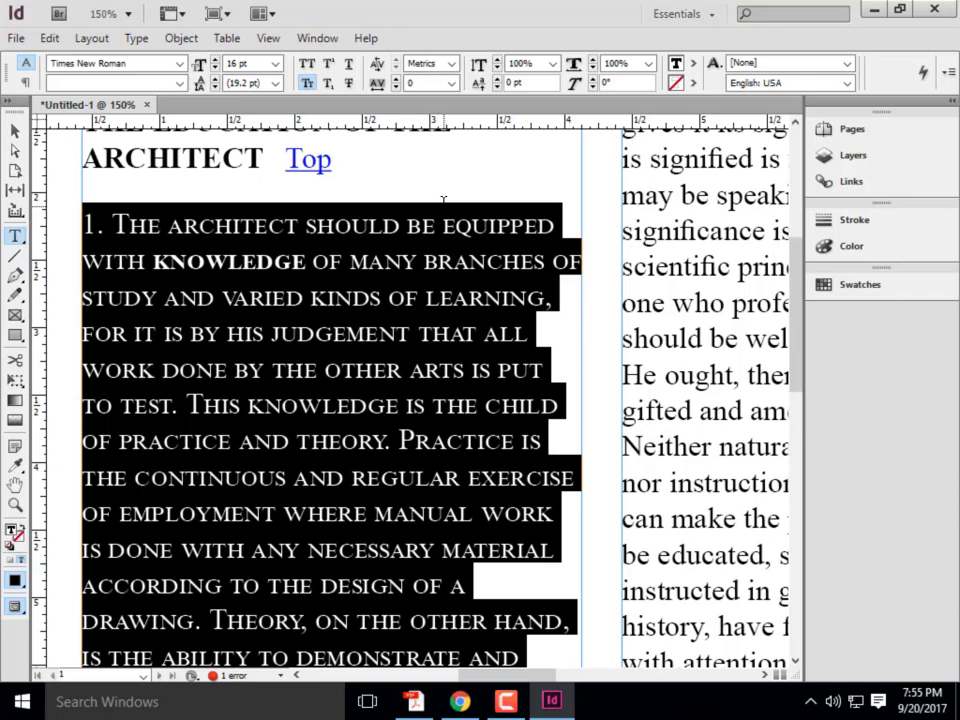
{"action": "left_click", "coordinate": [307, 82]}
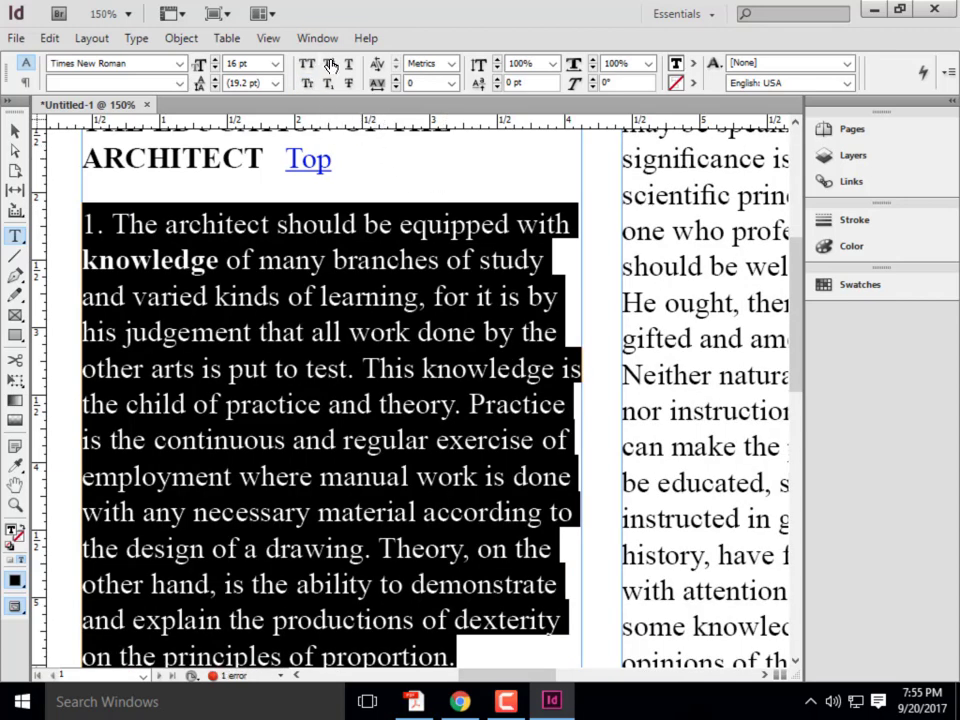
Try Superscript and Subscript on the letter "d" of "should" in paragraph 1, turning each off again
{"action": "left_click", "coordinate": [360, 224]}
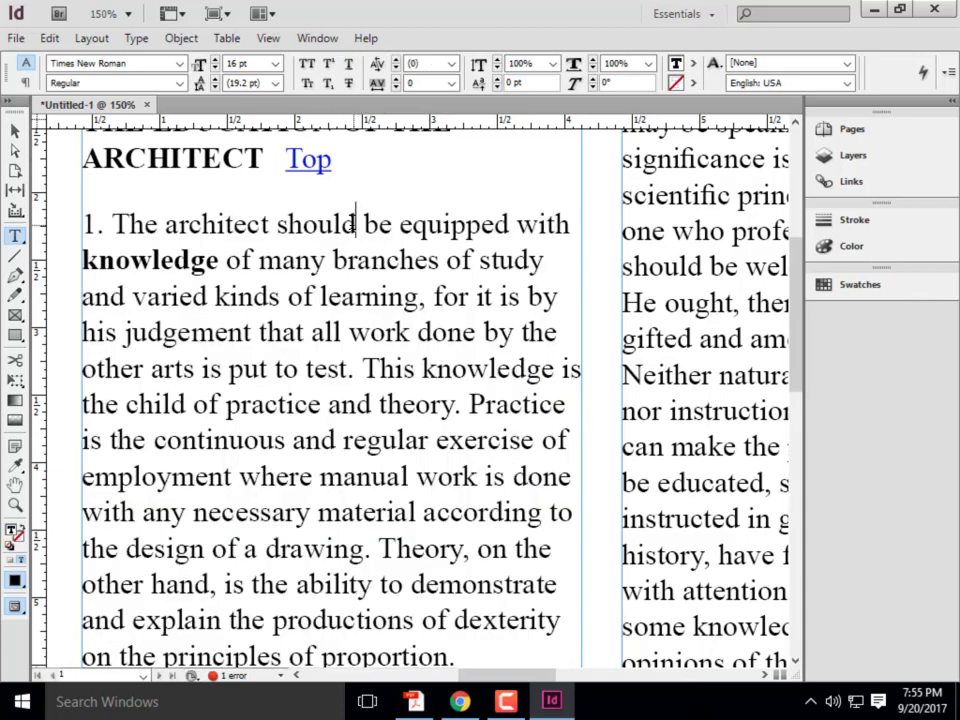
{"action": "left_click_drag", "start_coordinate": [356, 224], "coordinate": [342, 224]}
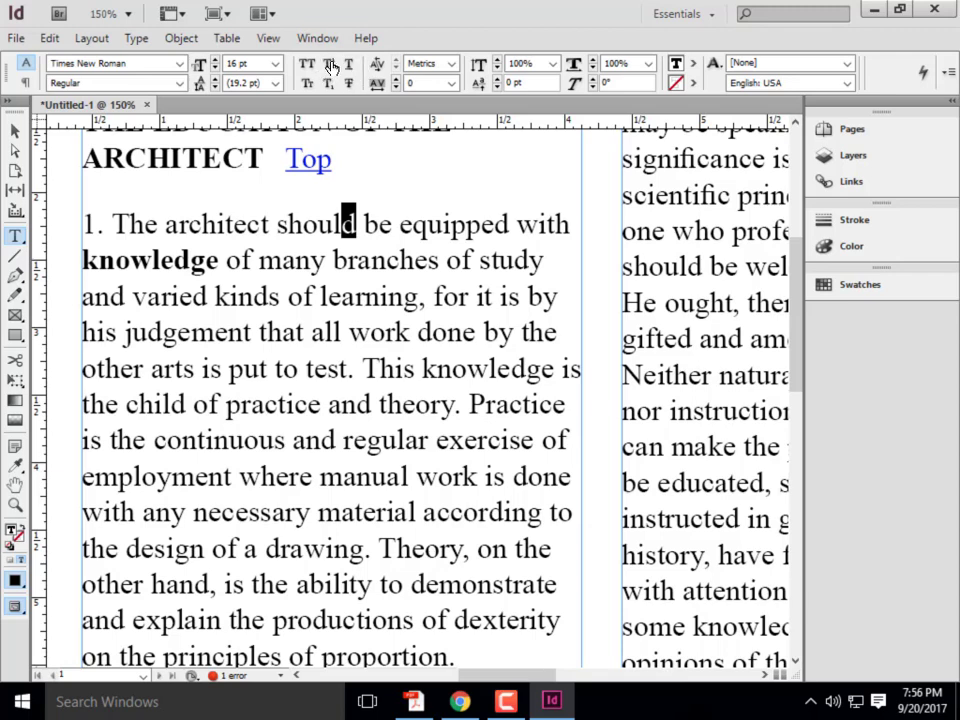
{"action": "key", "text": "ctrl+shift+equal"}
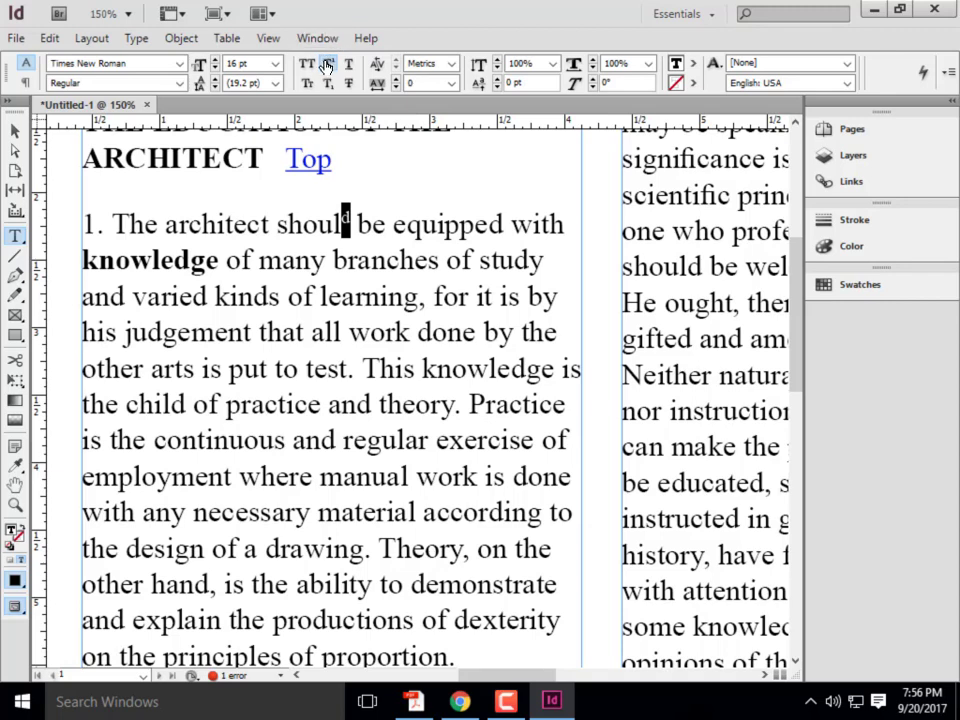
{"action": "key", "text": "ctrl+shift+equal"}
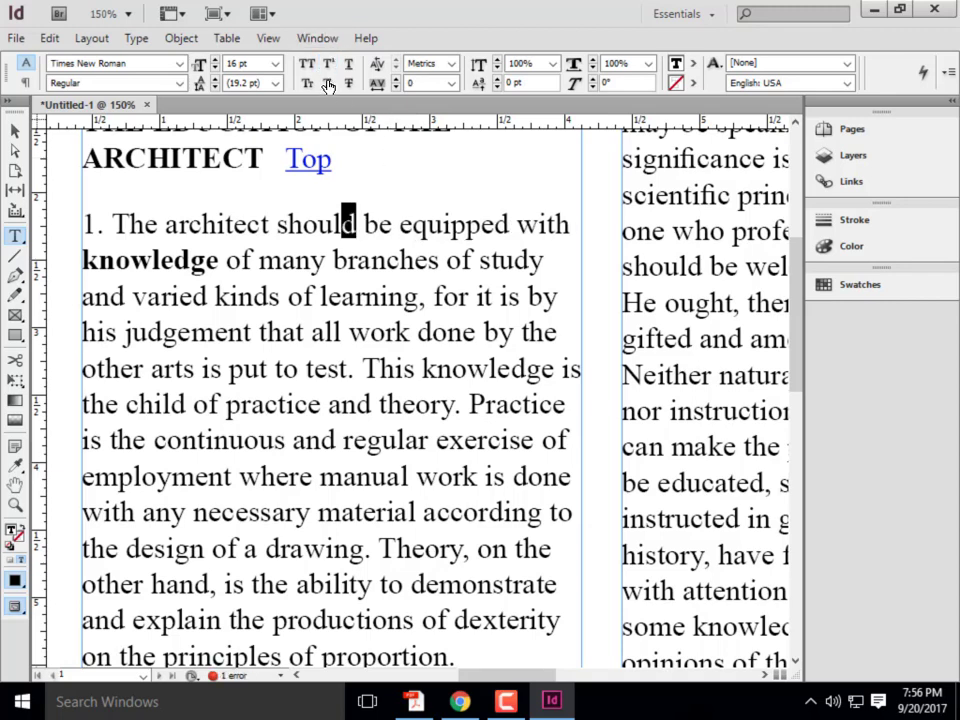
{"action": "left_click", "coordinate": [328, 86]}
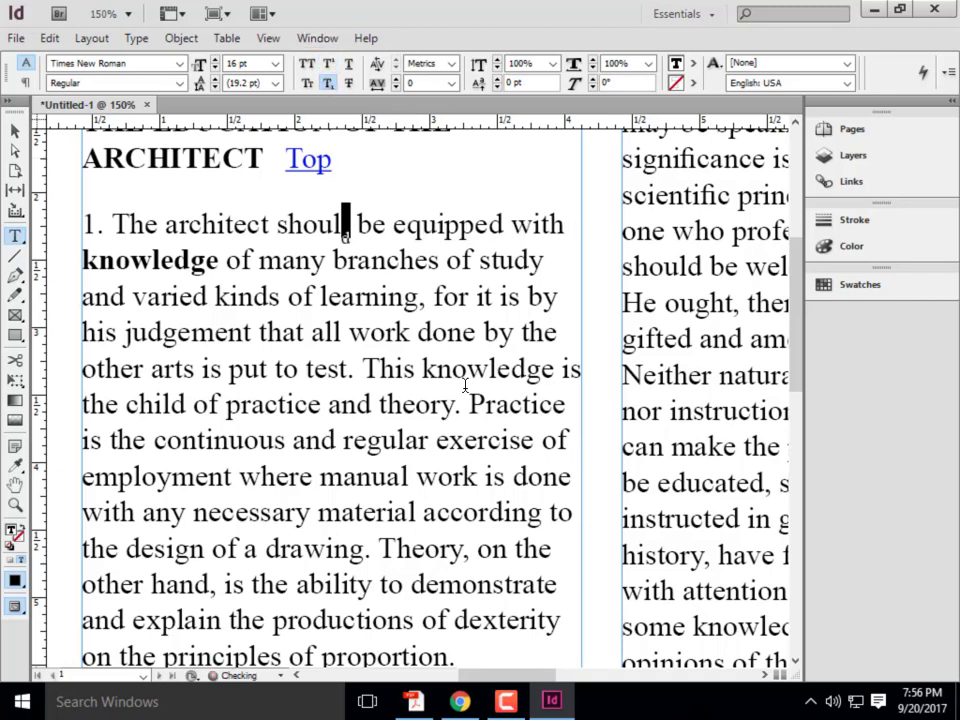
{"action": "left_click", "coordinate": [330, 86]}
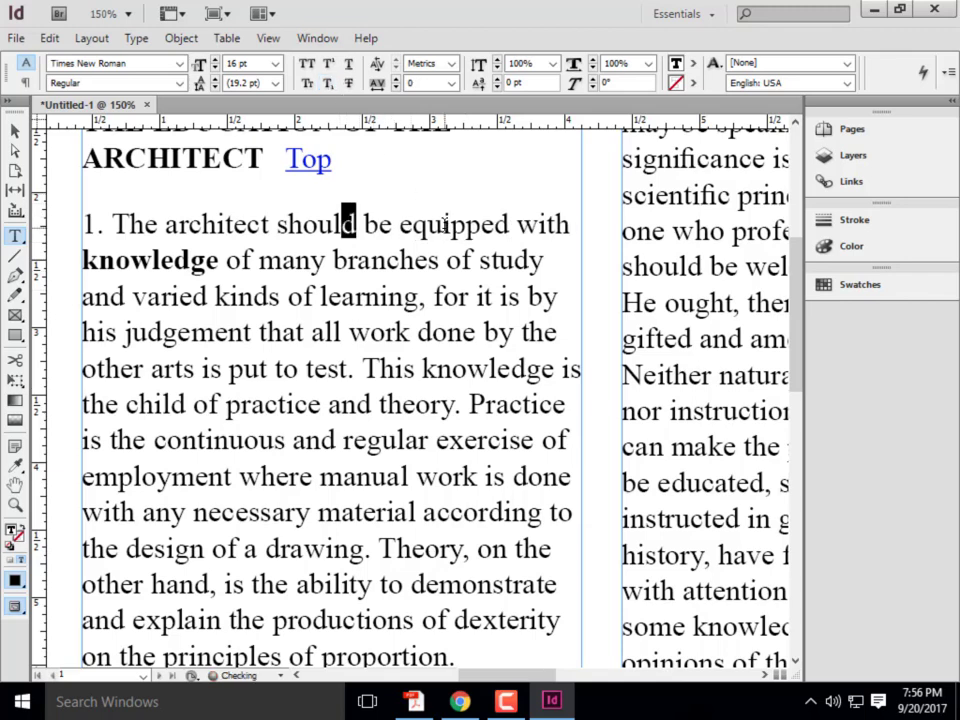
Try Strikethrough on the letter "d" and on the words "The architect should" in paragraph 1, restoring the normal text
{"action": "left_click", "coordinate": [348, 84]}
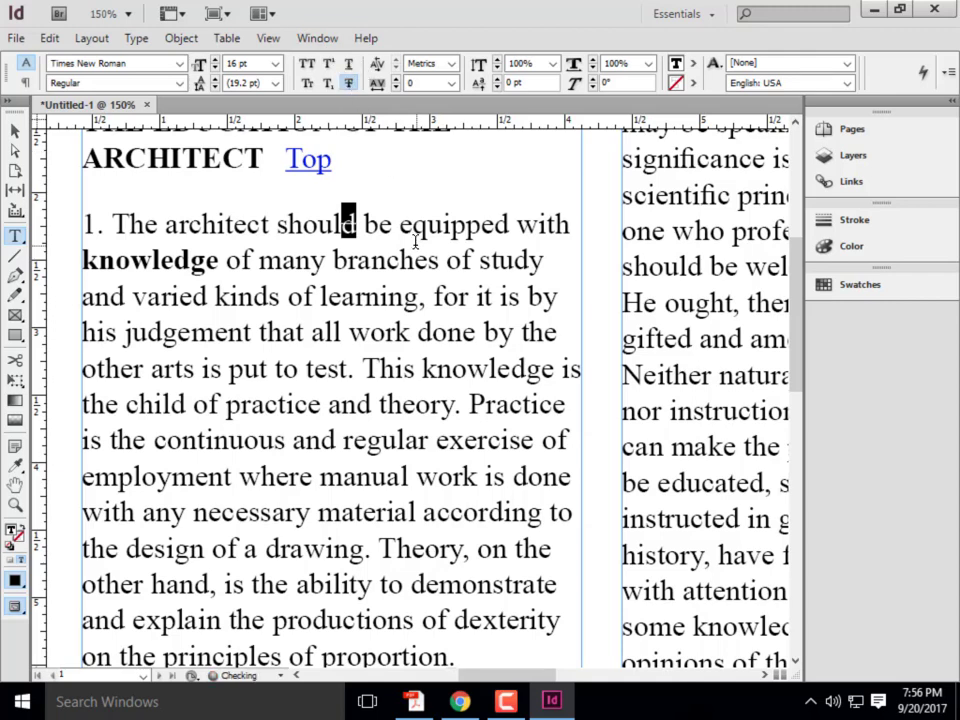
{"action": "left_click_drag", "start_coordinate": [356, 222], "coordinate": [111, 222]}
{"action": "left_click", "coordinate": [348, 84]}
{"action": "left_click", "coordinate": [466, 224]}
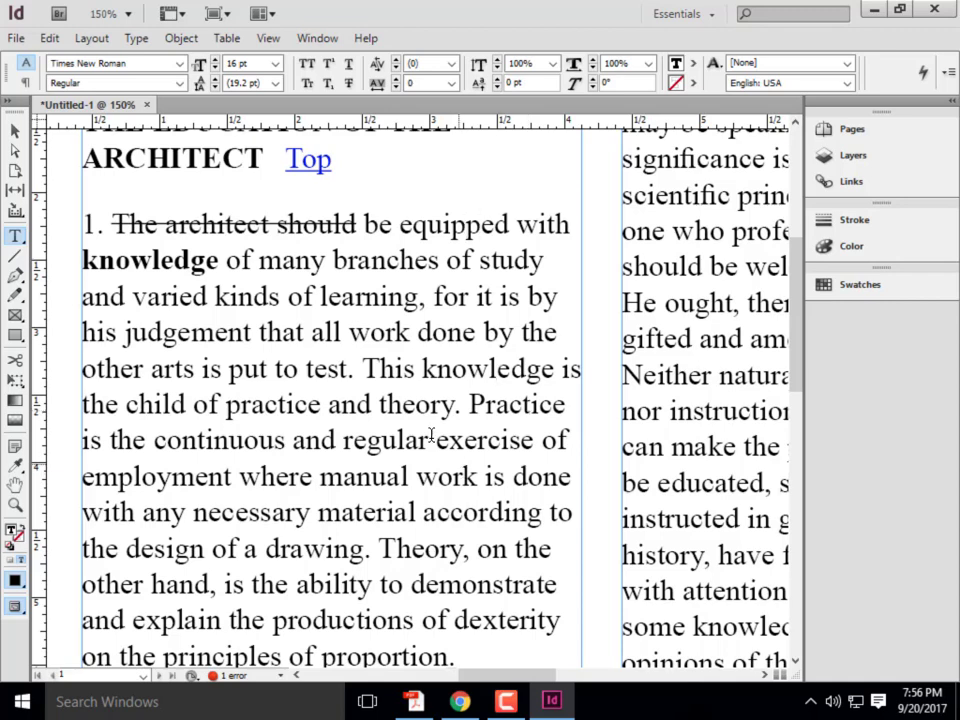
{"action": "left_click", "coordinate": [356, 222]}
{"action": "left_click_drag", "start_coordinate": [356, 222], "coordinate": [111, 224]}
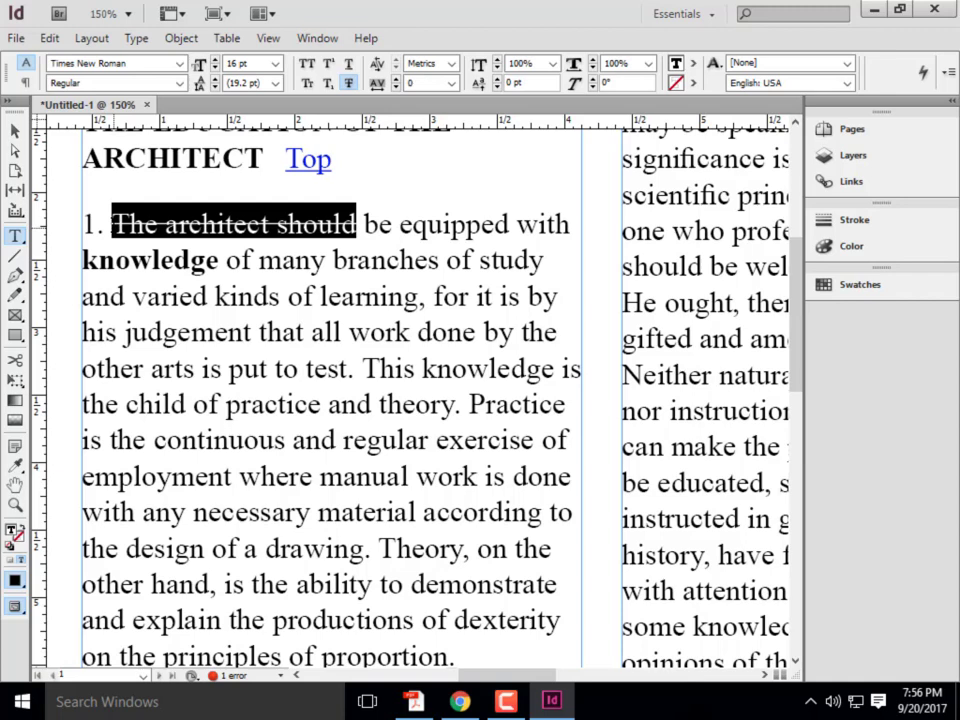
{"action": "left_click", "coordinate": [349, 84]}
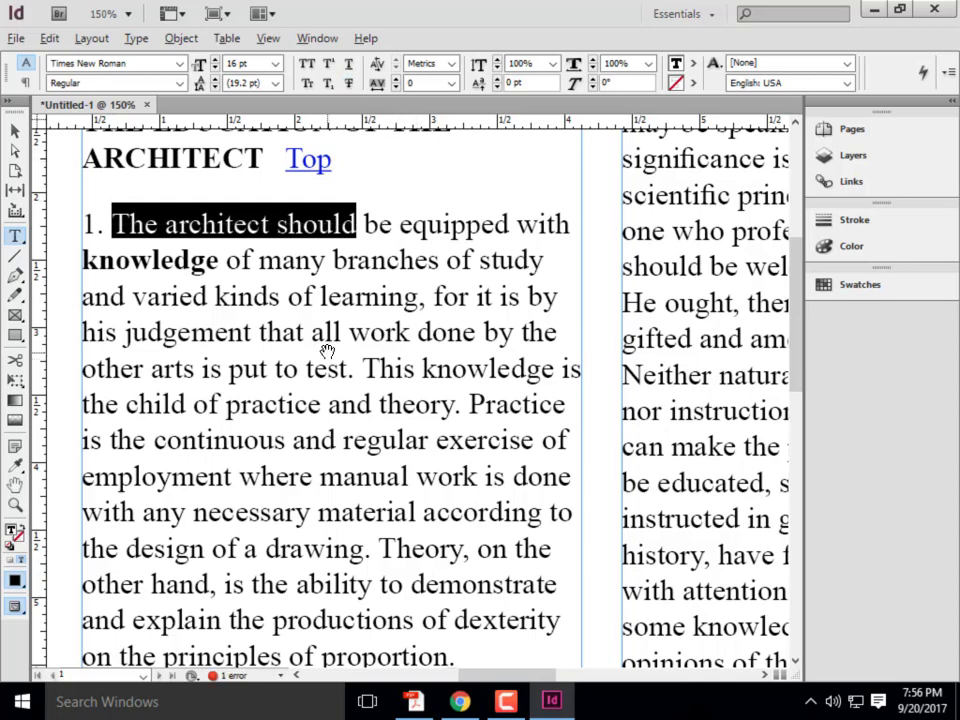
Tighten the kerning between the letters T and E in the "CHAPTER I" heading to -80
{"action": "scroll", "coordinate": [326, 349], "scroll_direction": "down", "scroll_amount": 2}
{"action": "key", "text": "alt"}
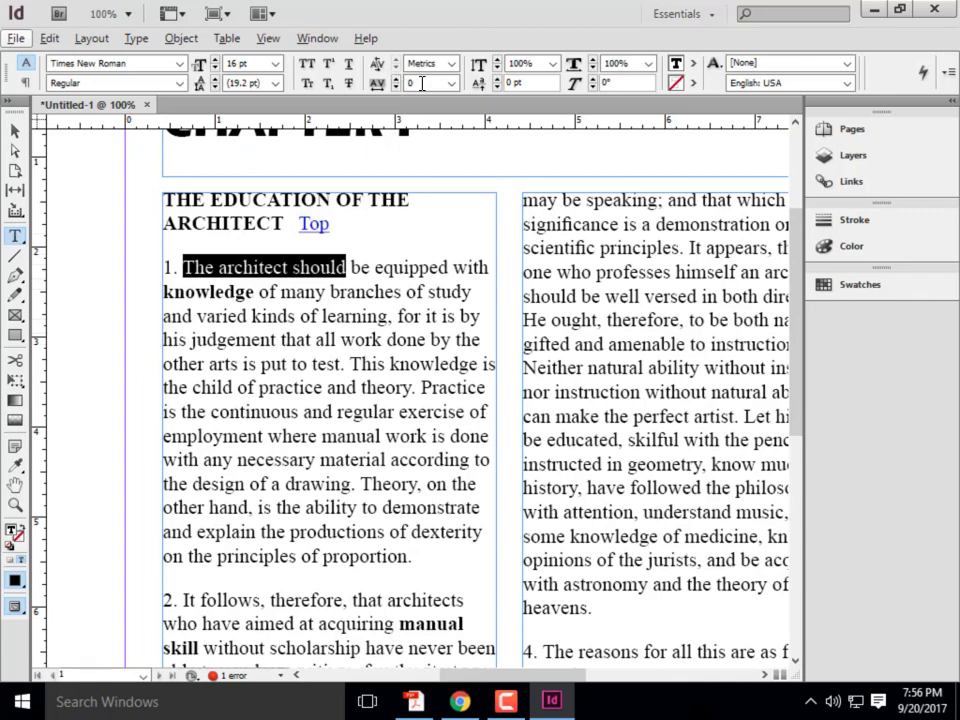
{"action": "scroll", "coordinate": [330, 279], "scroll_direction": "up", "scroll_amount": 3, "text": "alt"}
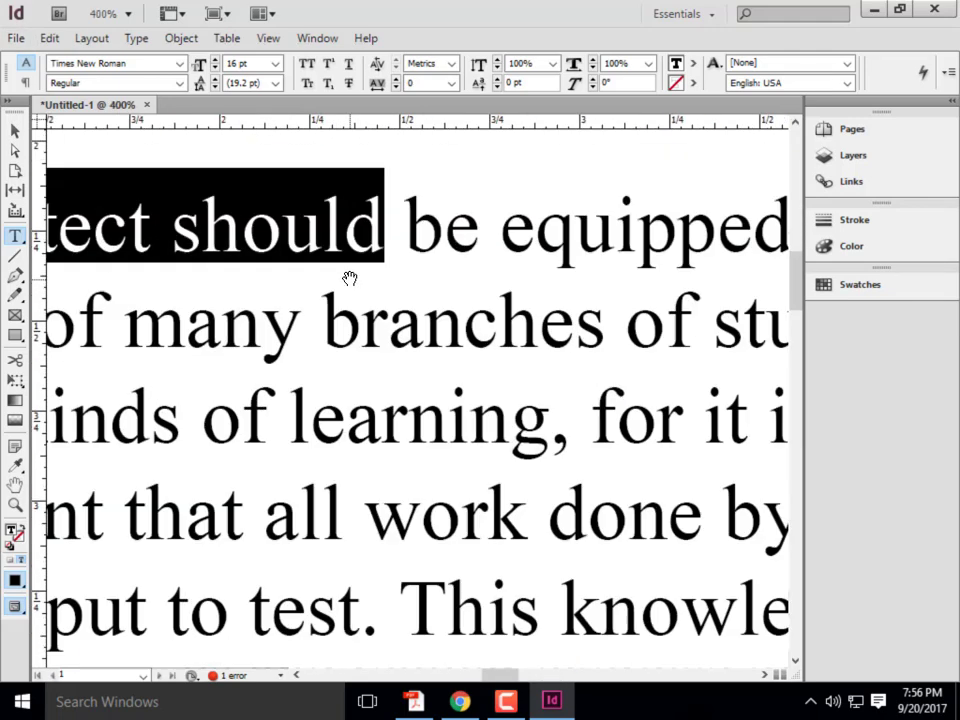
{"action": "scroll", "coordinate": [317, 283], "scroll_direction": "down", "scroll_amount": 4, "text": "alt"}
{"action": "scroll", "coordinate": [340, 300], "scroll_direction": "up", "scroll_amount": 3}
{"action": "left_click", "coordinate": [366, 313]}
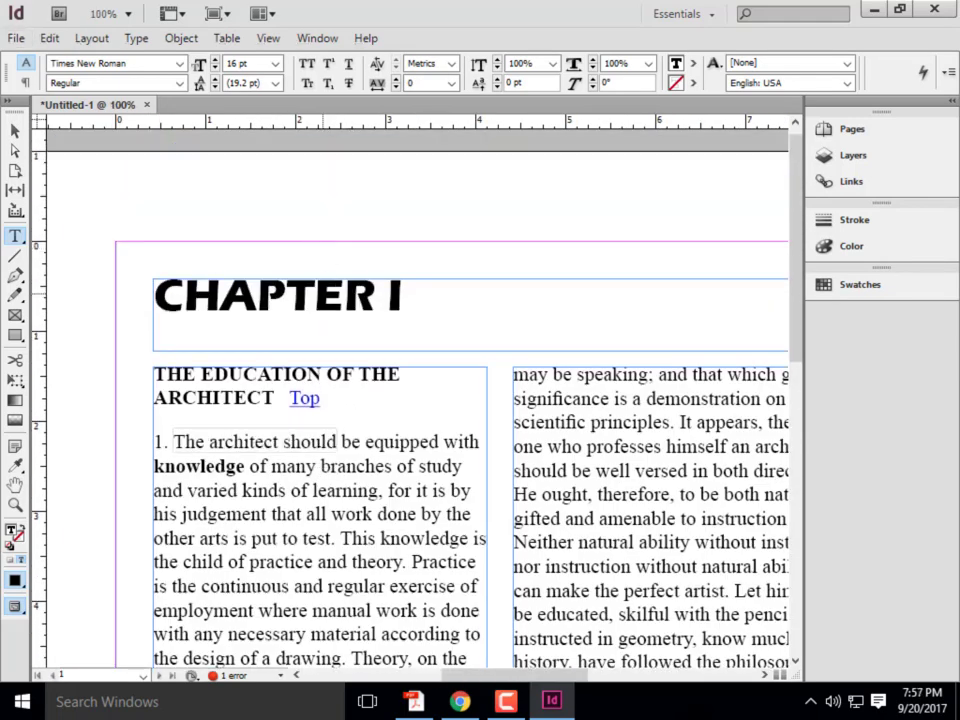
{"action": "scroll", "coordinate": [317, 300], "scroll_direction": "up", "scroll_amount": 1}
{"action": "left_click", "coordinate": [317, 300]}
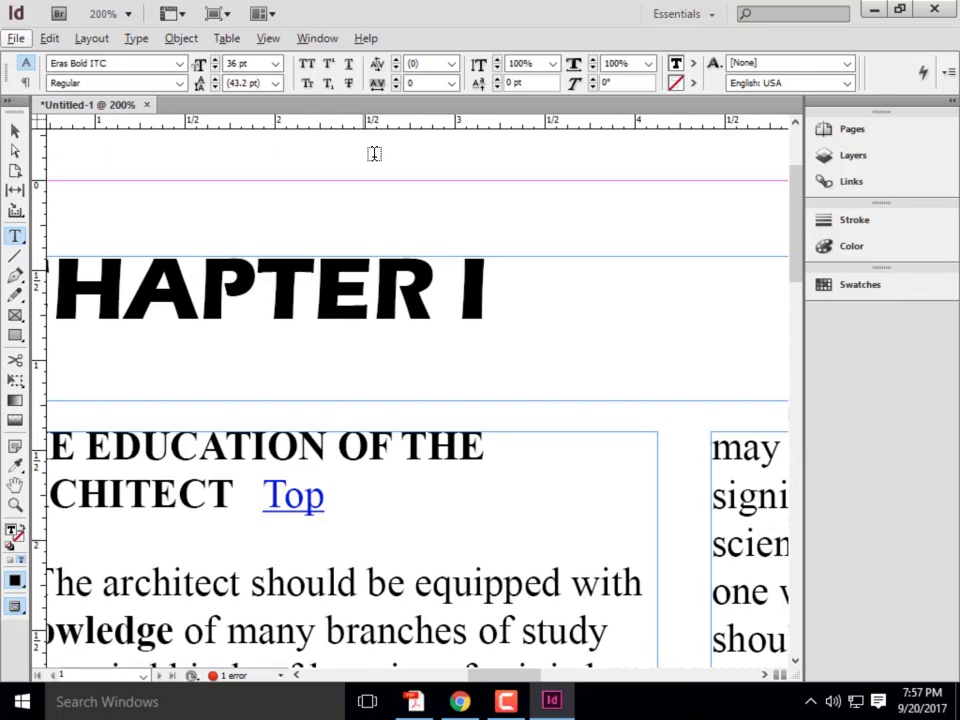
{"action": "left_click", "coordinate": [397, 68]}
{"action": "left_click", "coordinate": [397, 68]}
{"action": "left_click", "coordinate": [397, 68]}
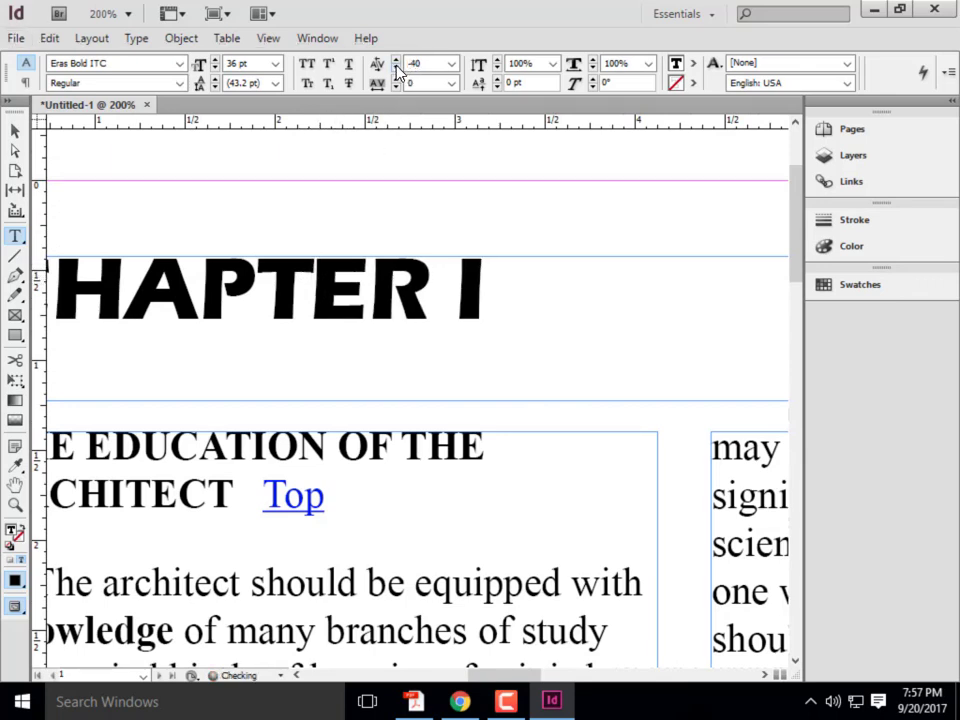
{"action": "left_click", "coordinate": [397, 68]}
{"action": "left_click", "coordinate": [397, 68]}
{"action": "left_click", "coordinate": [397, 68]}
{"action": "left_click", "coordinate": [397, 68]}
{"action": "left_click", "coordinate": [397, 68]}
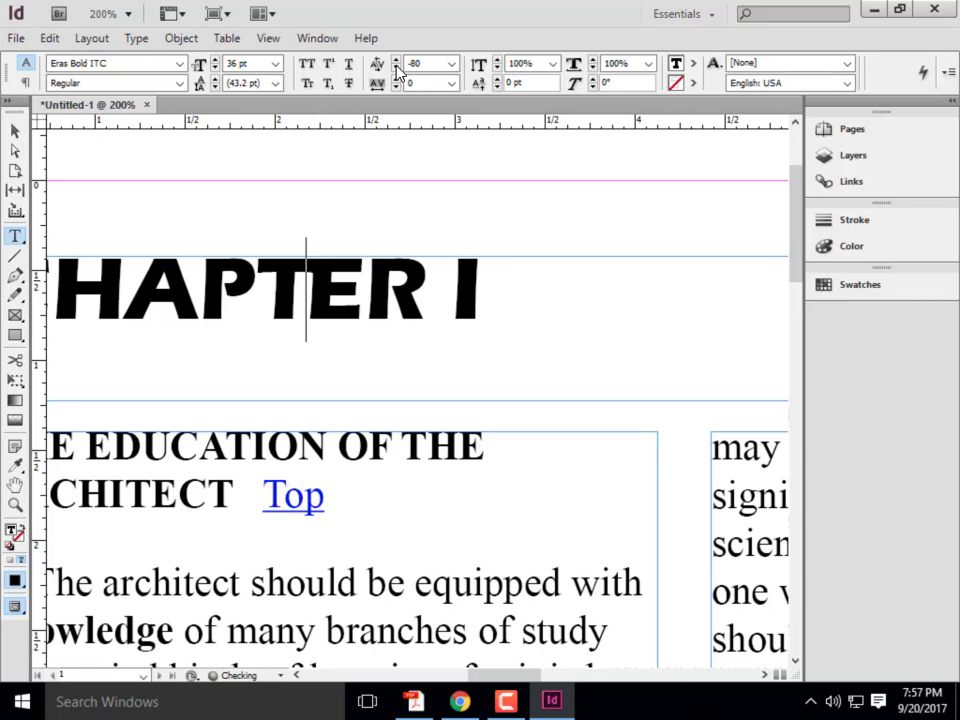
Tighten the kerning between the letters E and R in the "CHAPTER I" heading to -130
{"action": "left_click", "coordinate": [396, 60]}
{"action": "left_click", "coordinate": [396, 60]}
{"action": "left_click", "coordinate": [396, 60]}
{"action": "left_click", "coordinate": [396, 60]}
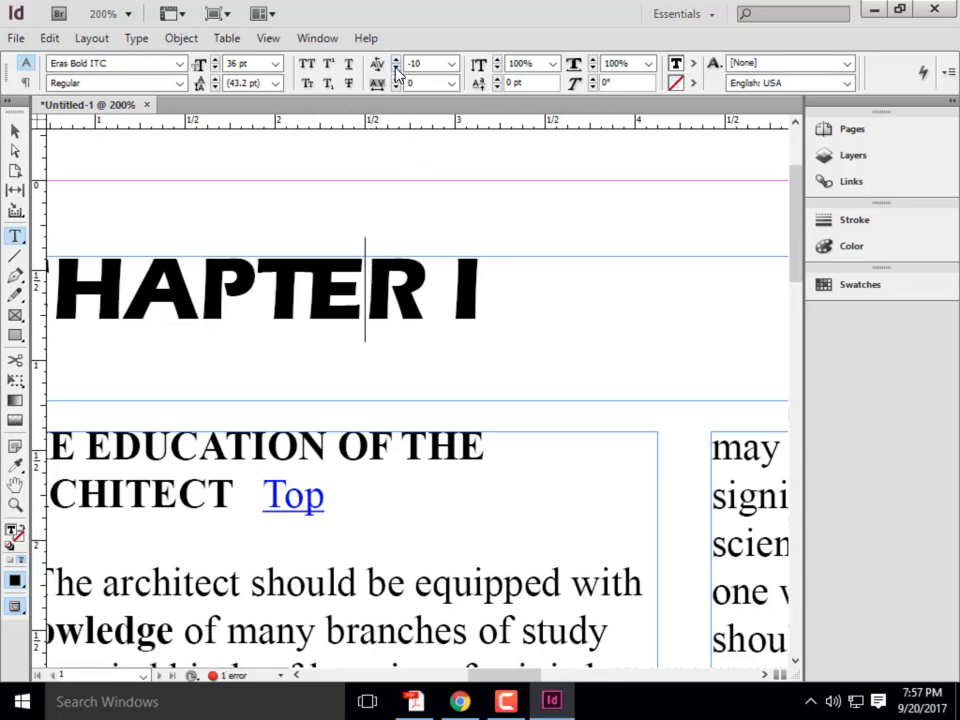
{"action": "left_click", "coordinate": [396, 60]}
{"action": "left_click", "coordinate": [396, 67]}
{"action": "left_click", "coordinate": [396, 67]}
{"action": "left_click", "coordinate": [396, 67]}
{"action": "left_click", "coordinate": [396, 67]}
{"action": "left_click", "coordinate": [396, 67]}
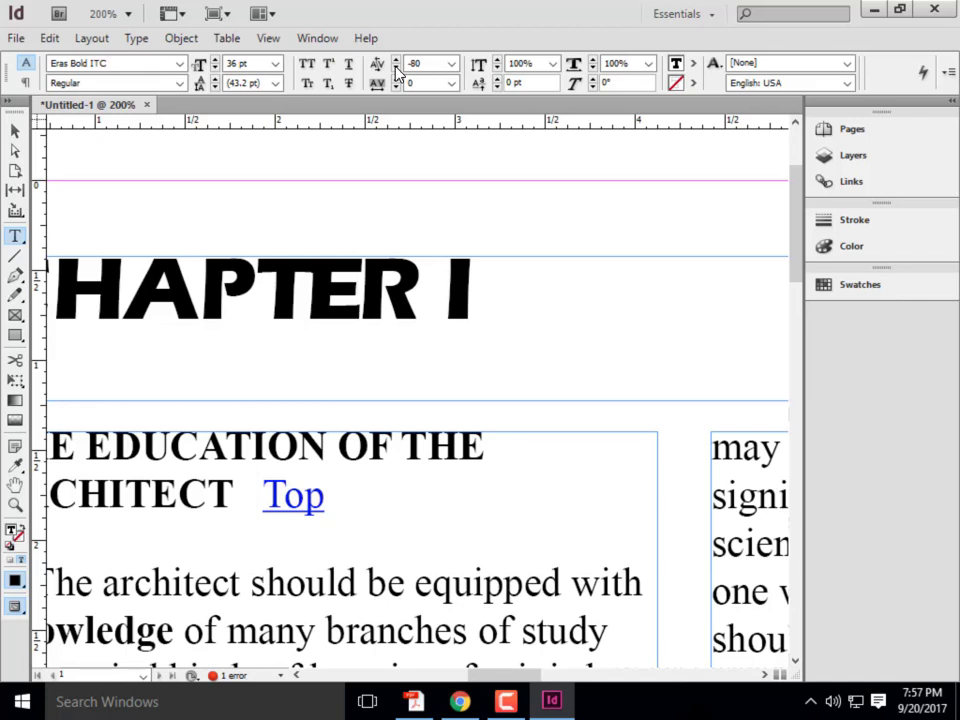
{"action": "left_click", "coordinate": [396, 67]}
{"action": "left_click", "coordinate": [396, 67]}
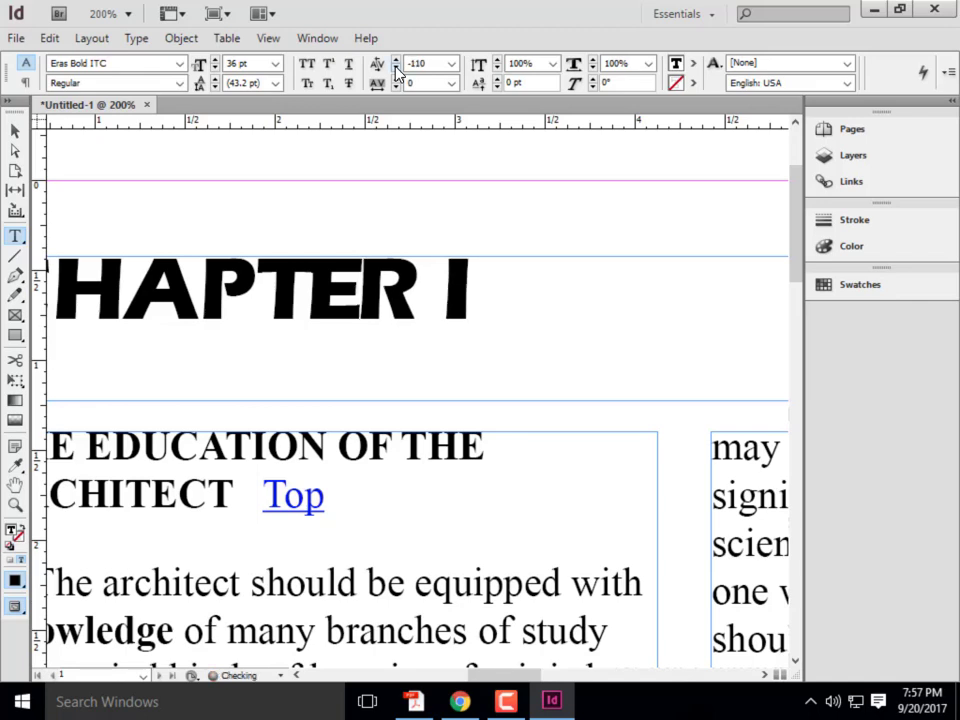
{"action": "left_click", "coordinate": [396, 67]}
{"action": "left_click", "coordinate": [396, 67]}
{"action": "left_click", "coordinate": [396, 67]}
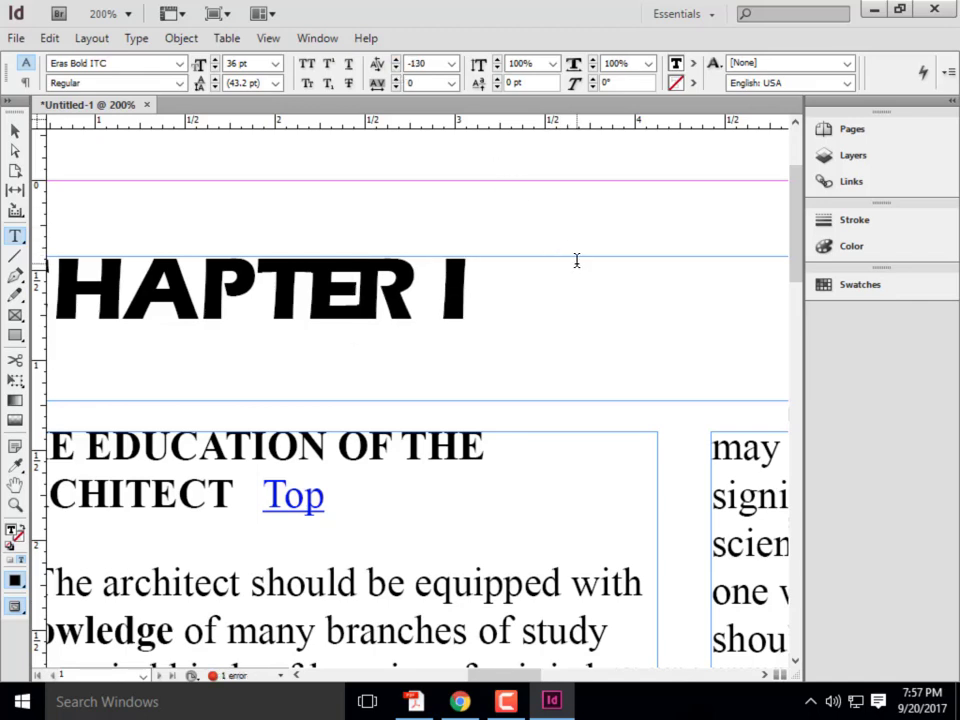
Tighten the kerning between the letters P and T in the "CHAPTER I" heading to -150
{"action": "left_click", "coordinate": [257, 284]}
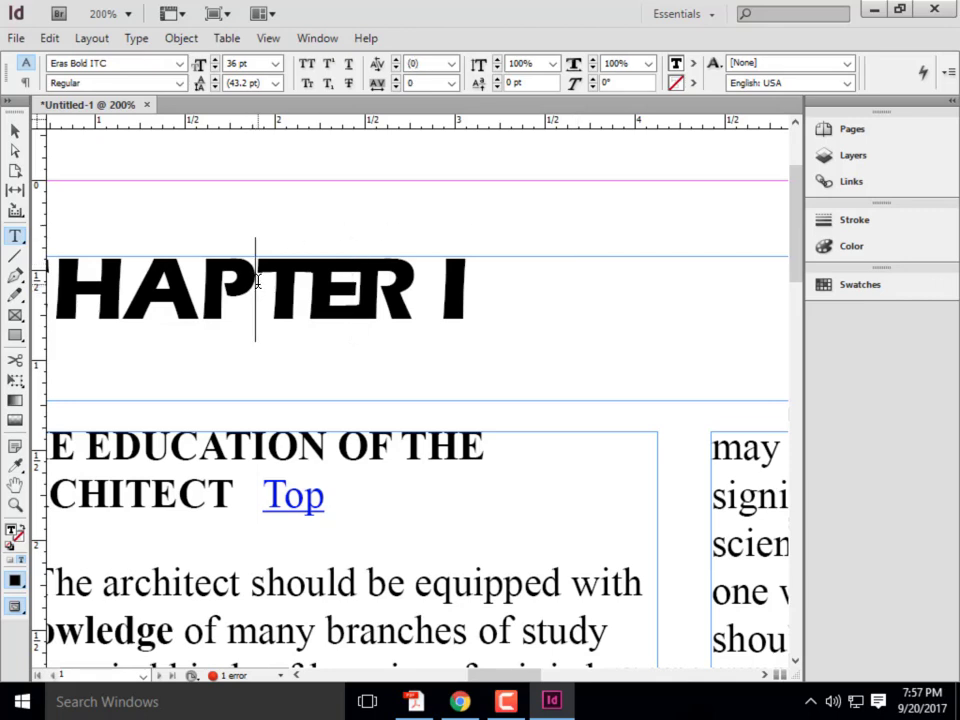
{"action": "left_click", "coordinate": [396, 73]}
{"action": "left_click", "coordinate": [396, 73]}
{"action": "left_click", "coordinate": [396, 73]}
{"action": "left_click", "coordinate": [396, 73]}
{"action": "left_click", "coordinate": [396, 73]}
{"action": "left_click", "coordinate": [396, 73]}
{"action": "left_click", "coordinate": [396, 73]}
{"action": "left_click", "coordinate": [396, 73]}
{"action": "left_click", "coordinate": [396, 73]}
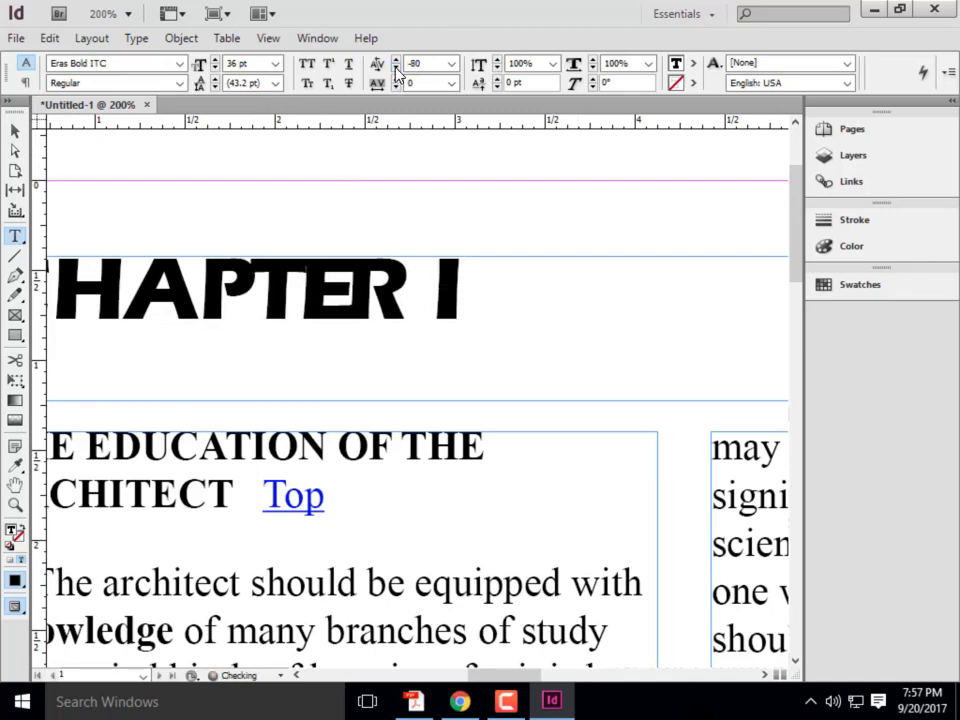
{"action": "left_click", "coordinate": [396, 73]}
{"action": "left_click", "coordinate": [396, 73]}
{"action": "left_click", "coordinate": [396, 73]}
{"action": "left_click", "coordinate": [396, 73]}
{"action": "left_click", "coordinate": [396, 73]}
{"action": "left_click", "coordinate": [396, 73]}
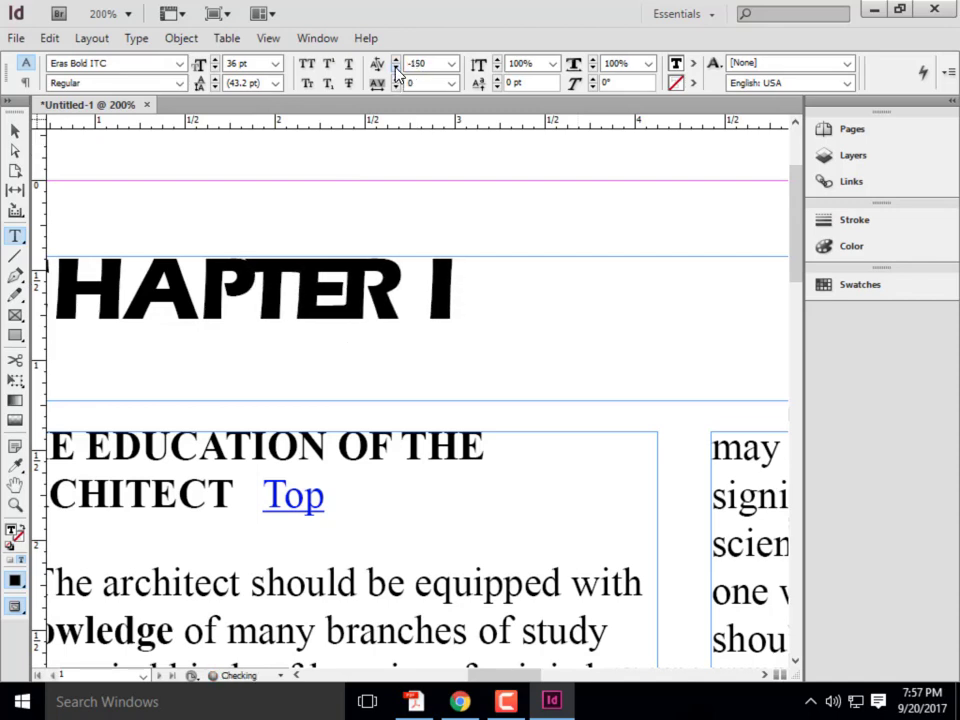
Tighten the kerning between the letters A and P in the "CHAPTER I" heading to -100
{"action": "left_click", "coordinate": [198, 280]}
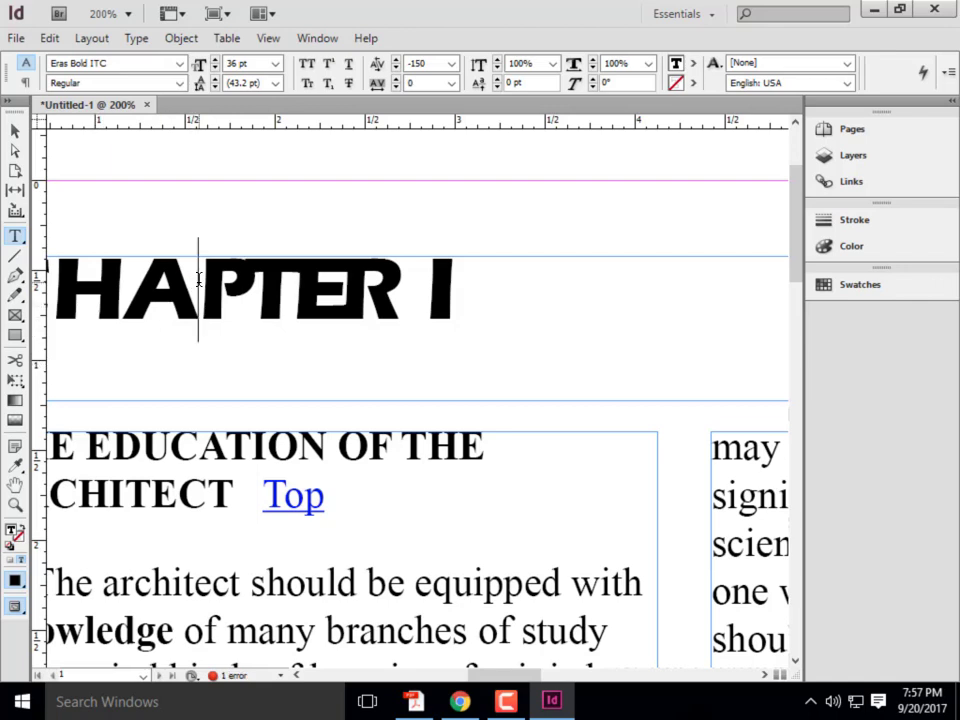
{"action": "left_click", "coordinate": [396, 68]}
{"action": "left_click", "coordinate": [396, 68]}
{"action": "left_click", "coordinate": [396, 68]}
{"action": "left_click", "coordinate": [396, 68]}
{"action": "left_click", "coordinate": [396, 68]}
{"action": "left_click", "coordinate": [396, 68]}
{"action": "left_click", "coordinate": [398, 69]}
{"action": "left_click", "coordinate": [398, 69]}
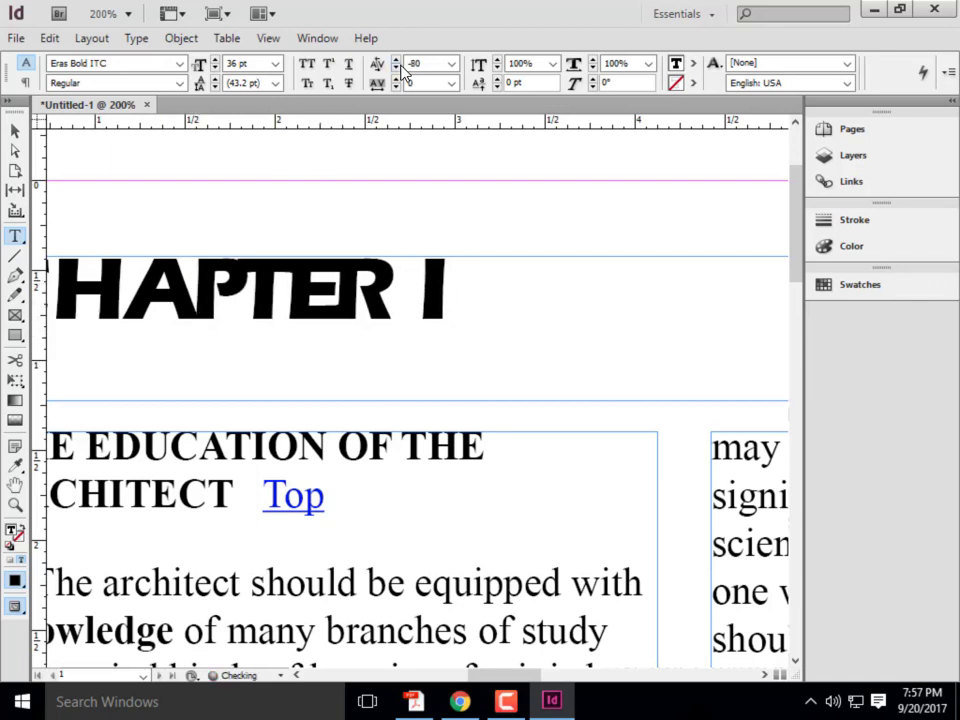
{"action": "left_click", "coordinate": [398, 69]}
{"action": "left_click", "coordinate": [398, 69]}
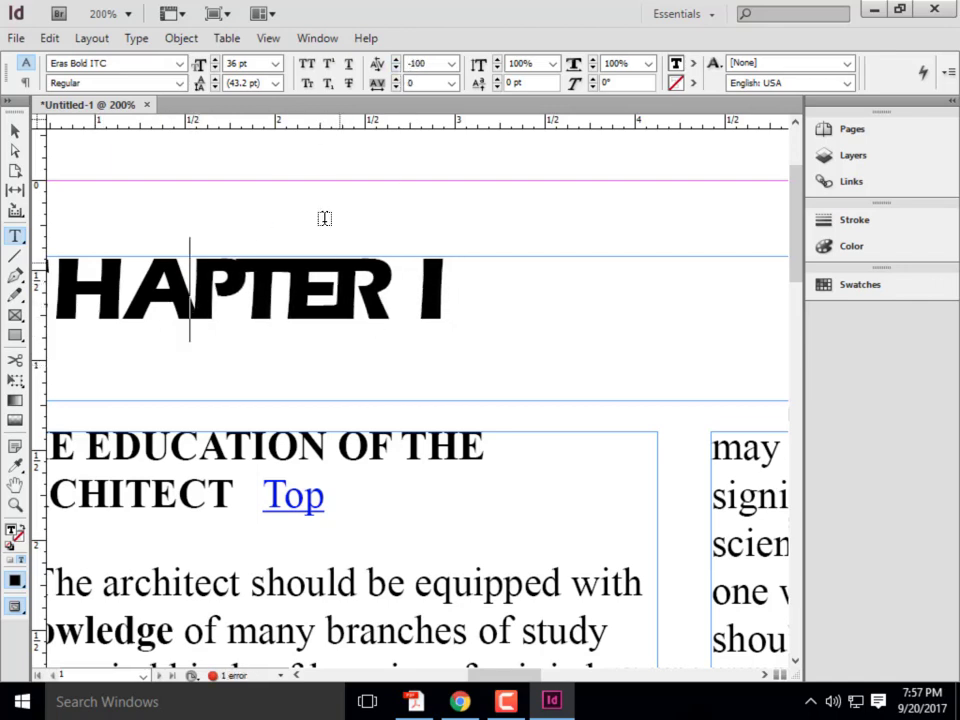
Try to apply a uniform kerning of -10 to the whole selected "CHAPTER I" heading
{"action": "scroll", "coordinate": [493, 350], "scroll_direction": "down", "scroll_amount": 1, "text": "alt"}
{"action": "left_click_drag", "start_coordinate": [455, 300], "coordinate": [111, 300]}
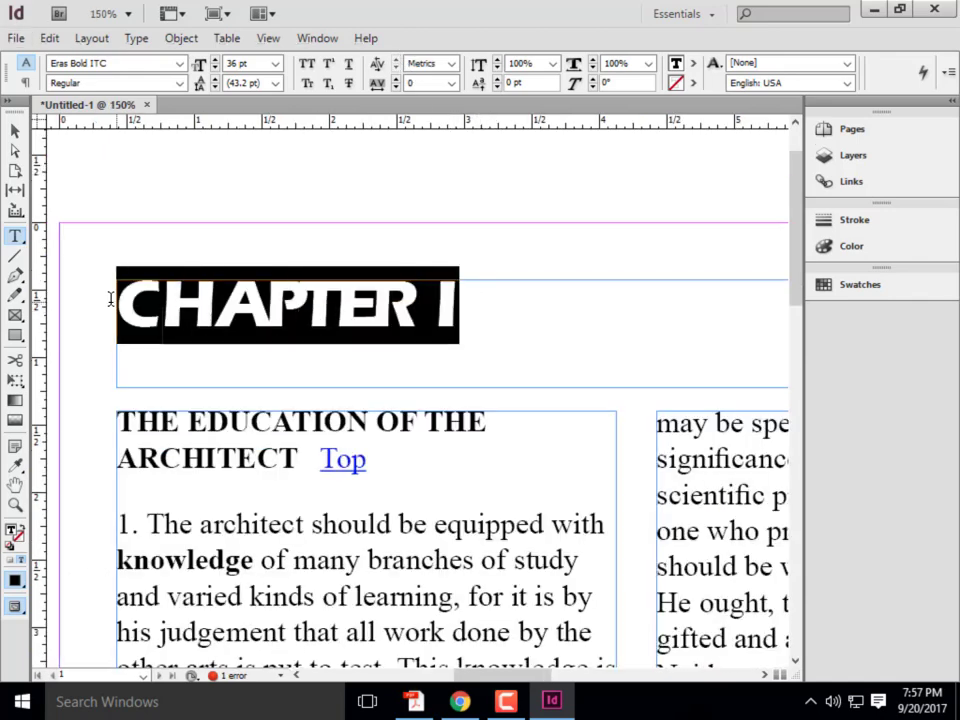
{"action": "left_click", "coordinate": [451, 63]}
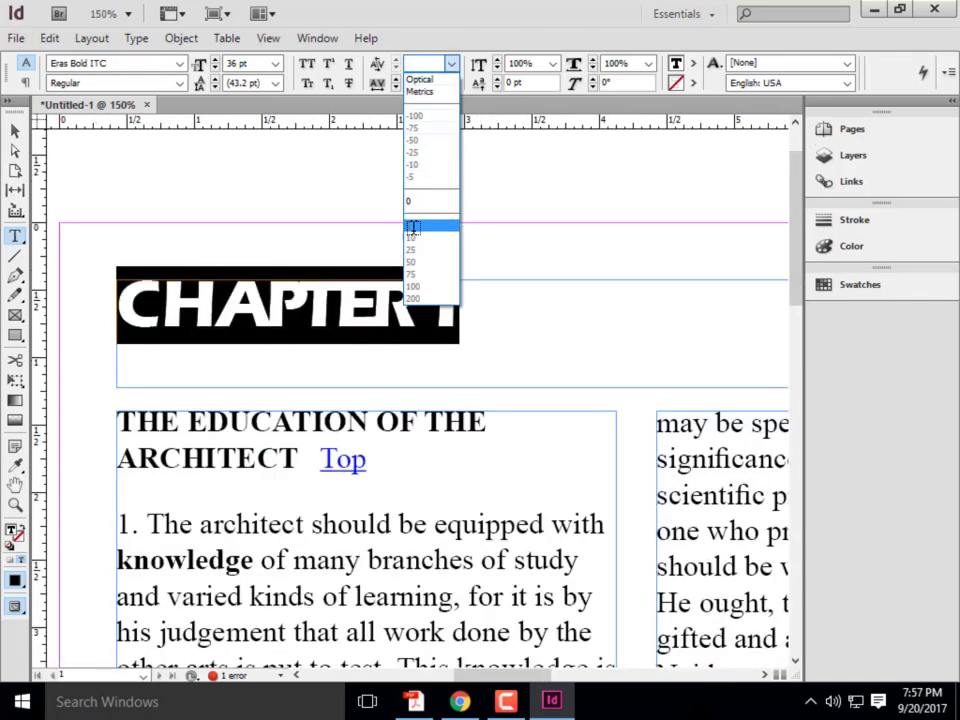
{"action": "left_click", "coordinate": [430, 78]}
{"action": "key", "text": "BackSpace"}
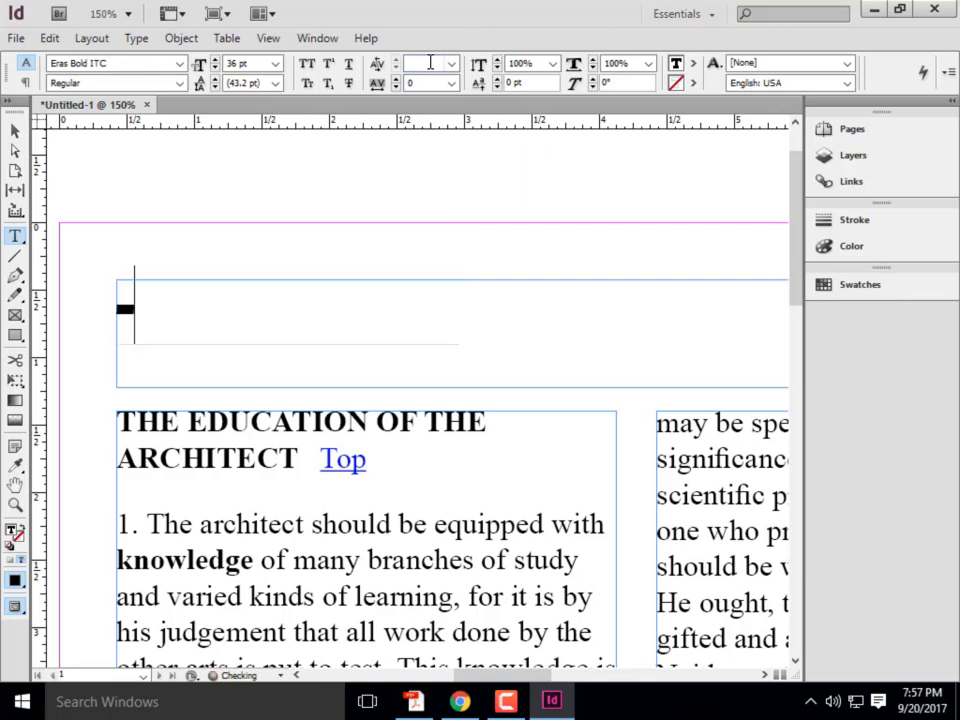
{"action": "key", "text": "ctrl+z"}
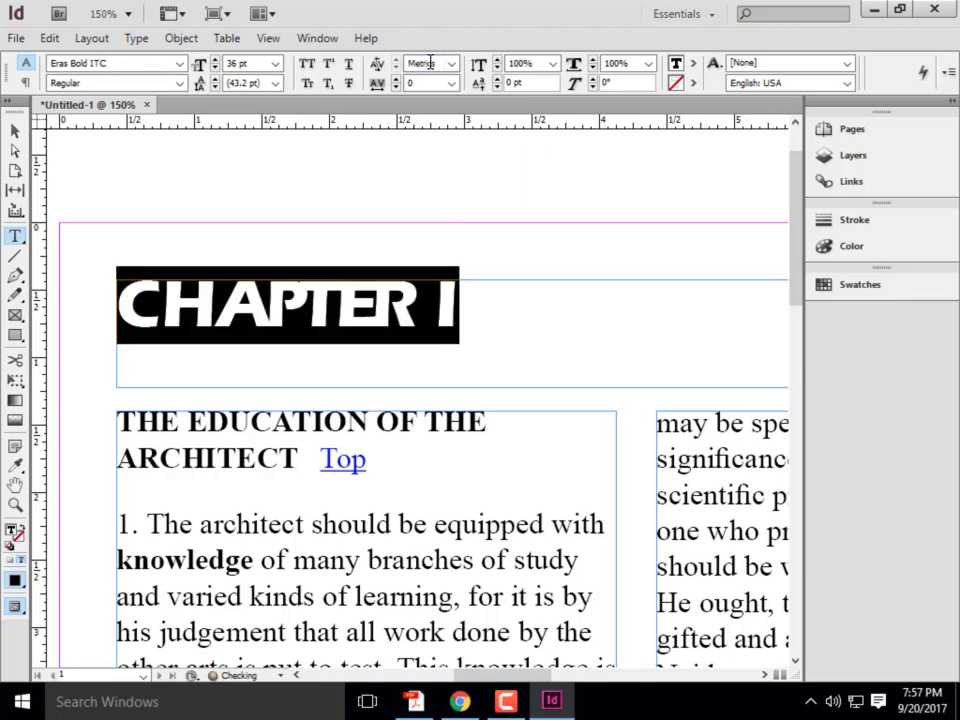
{"action": "key", "text": "ctrl+z"}
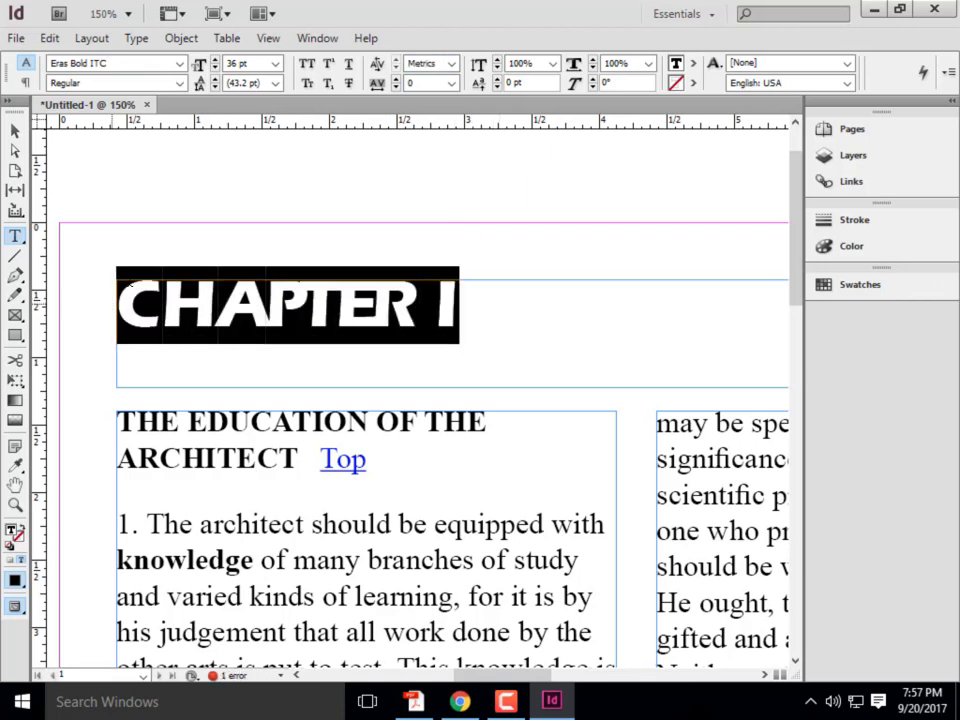
{"action": "triple_click", "coordinate": [436, 63]}
{"action": "key", "text": "BackSpace"}
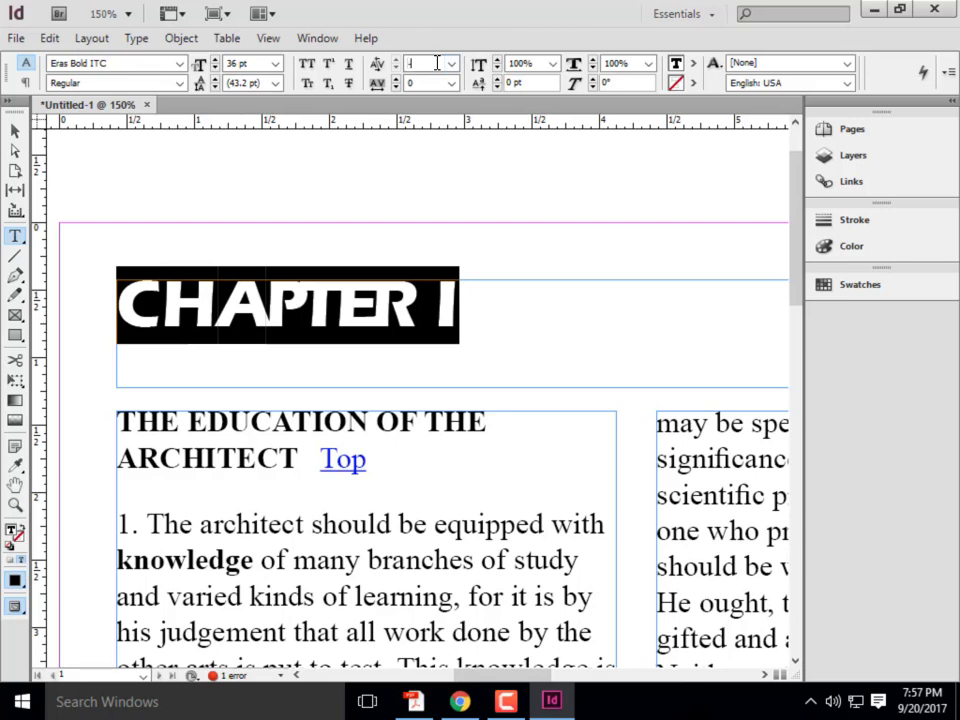
{"action": "key", "text": "Return"}
{"action": "key", "text": "Return"}
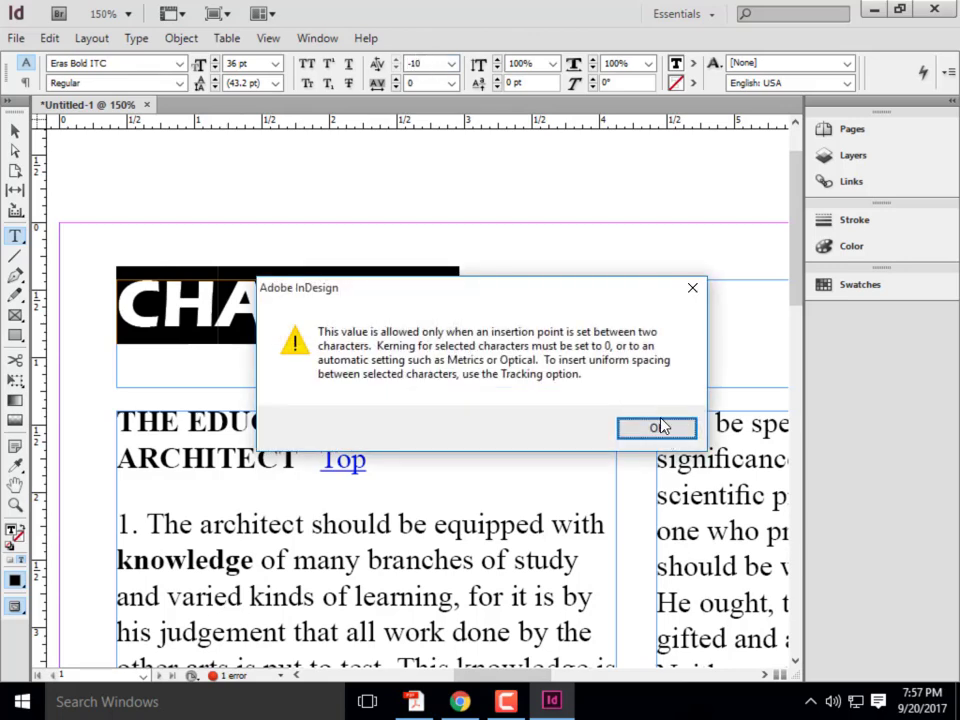
Loosen the kerning between the letters P and T in the "CHAPTER I" heading to -110
{"action": "left_click", "coordinate": [265, 305]}
{"action": "key", "text": "alt+Left"}
{"action": "key", "text": "alt+Left"}
{"action": "key", "text": "alt+Left"}
{"action": "key", "text": "alt+Left"}
{"action": "key", "text": "alt+Left"}
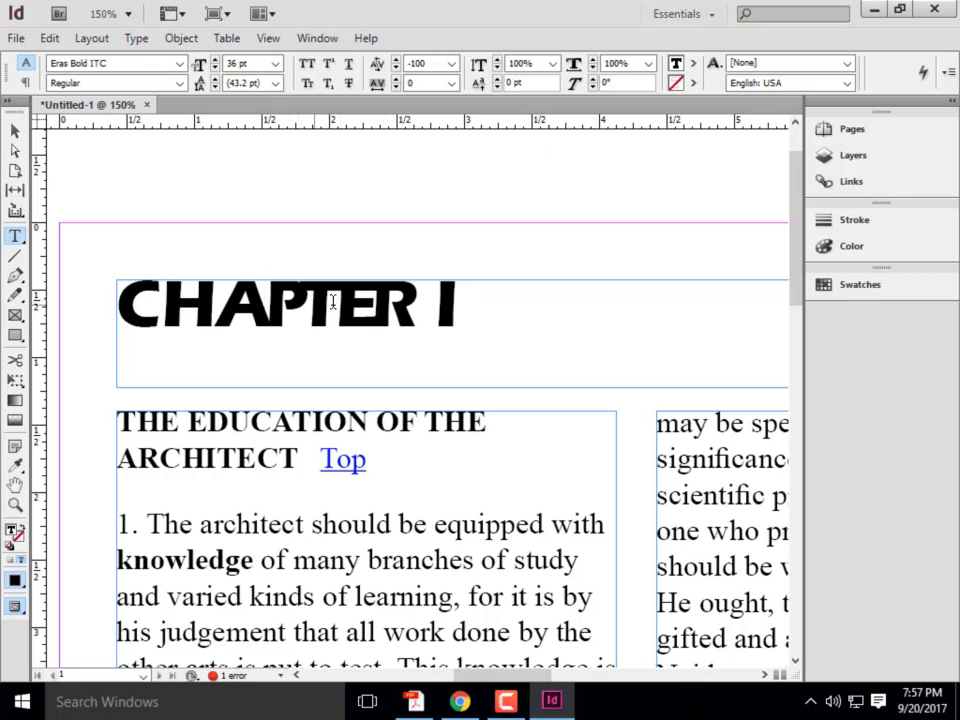
{"action": "key", "text": "Right"}
{"action": "left_click", "coordinate": [396, 58]}
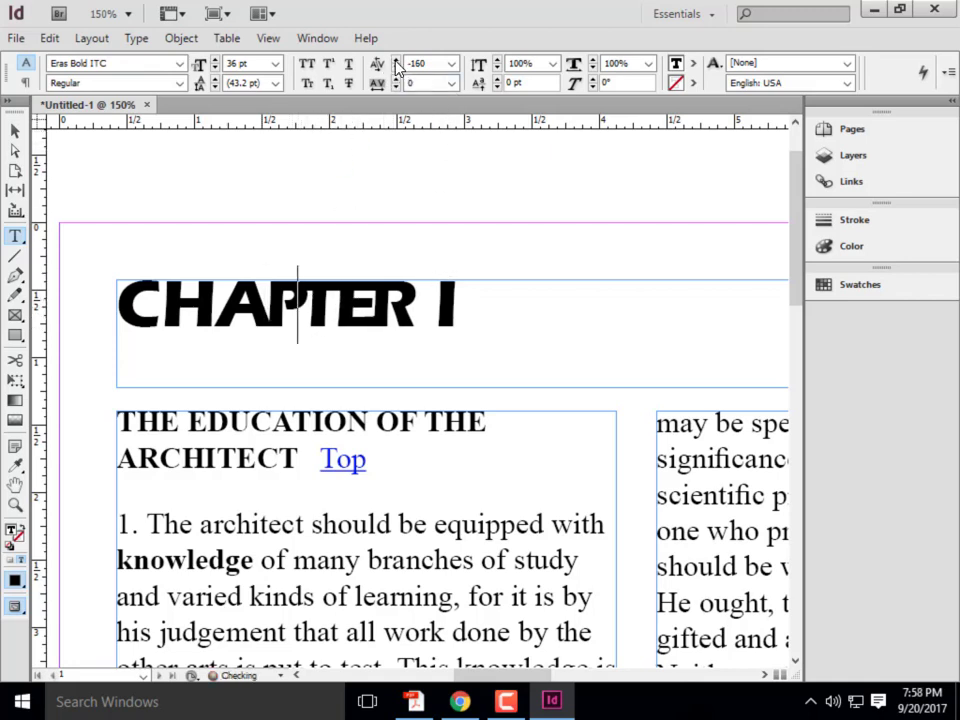
{"action": "left_click", "coordinate": [396, 59]}
{"action": "left_click", "coordinate": [396, 59]}
{"action": "left_click", "coordinate": [396, 59]}
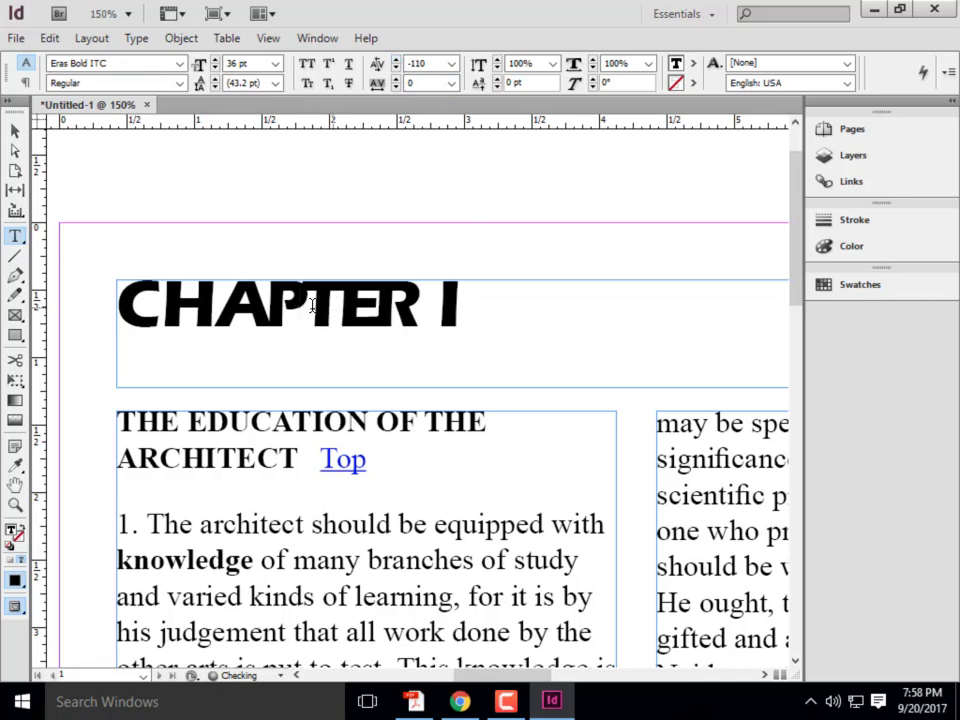
Tighten the kerning between the letters H and A in the "CHAPTER I" heading to -70
{"action": "left_click", "coordinate": [216, 308]}
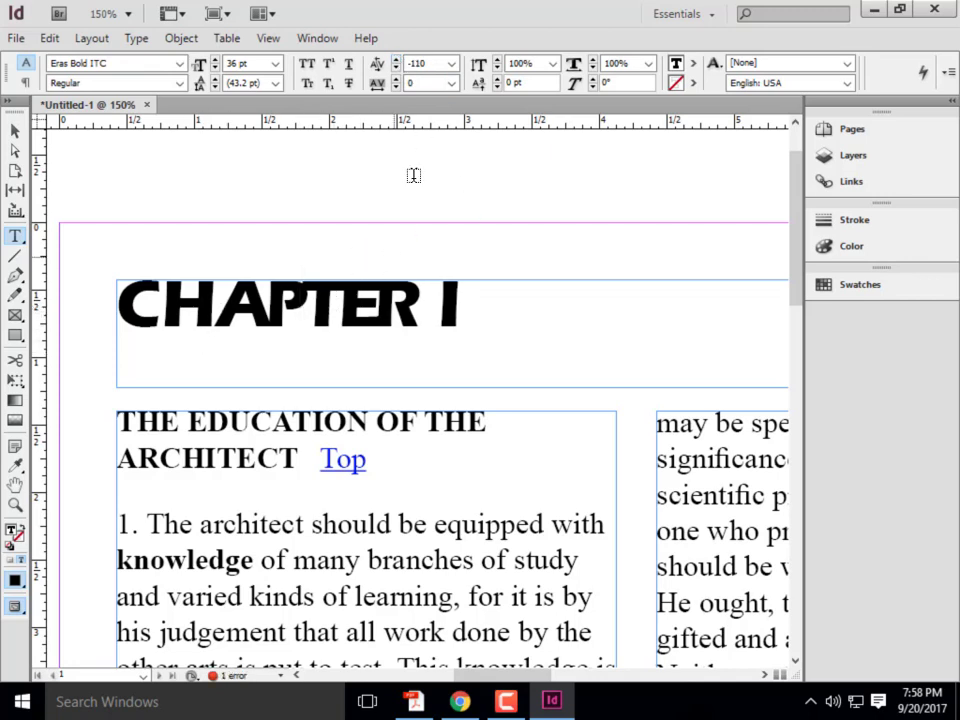
{"action": "left_click", "coordinate": [396, 67]}
{"action": "left_click", "coordinate": [396, 67]}
{"action": "left_click", "coordinate": [396, 67]}
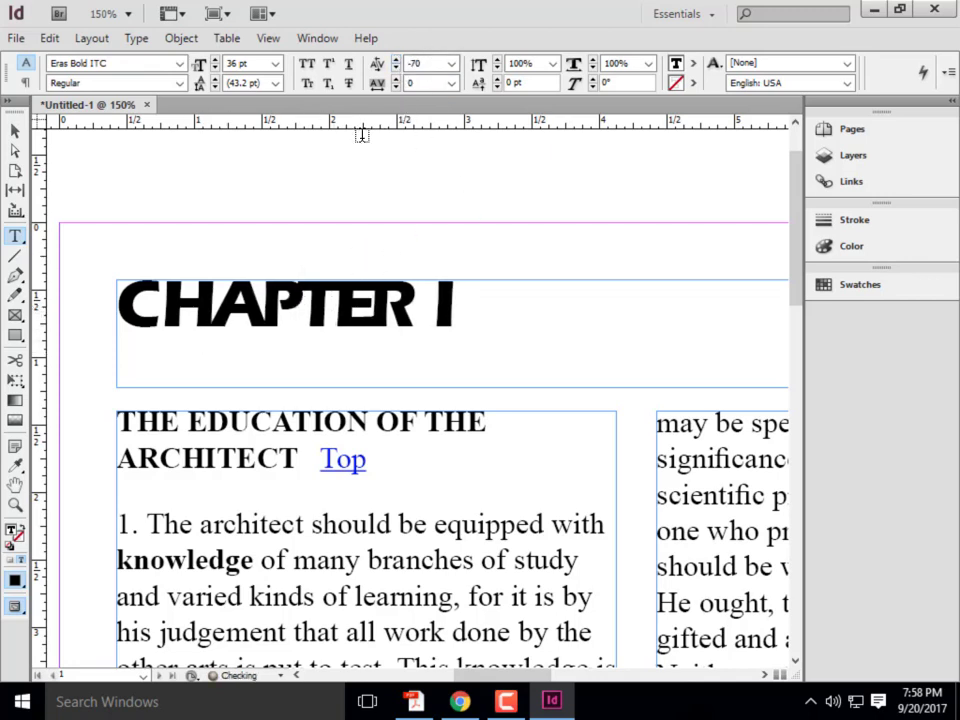
Tighten the kerning between the letters C and H in the "CHAPTER I" heading to -130
{"action": "left_click", "coordinate": [552, 257]}
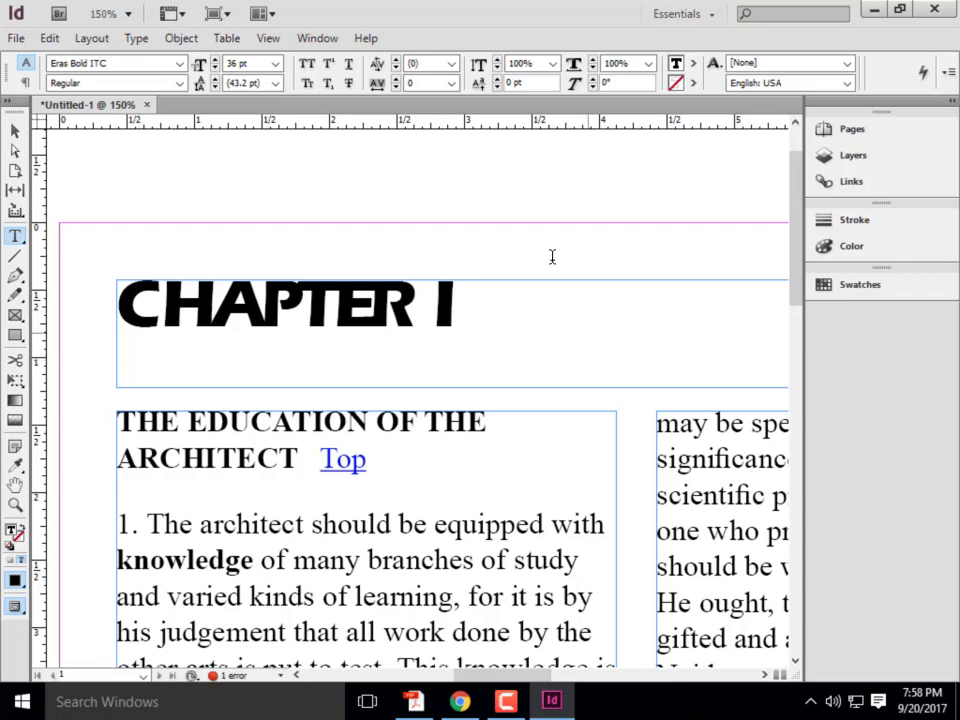
{"action": "left_click", "coordinate": [396, 68]}
{"action": "left_click", "coordinate": [396, 68]}
{"action": "left_click", "coordinate": [396, 68]}
{"action": "left_click", "coordinate": [396, 68]}
{"action": "left_click", "coordinate": [396, 68]}
{"action": "left_click", "coordinate": [396, 68]}
{"action": "left_click", "coordinate": [396, 68]}
{"action": "left_click", "coordinate": [396, 68]}
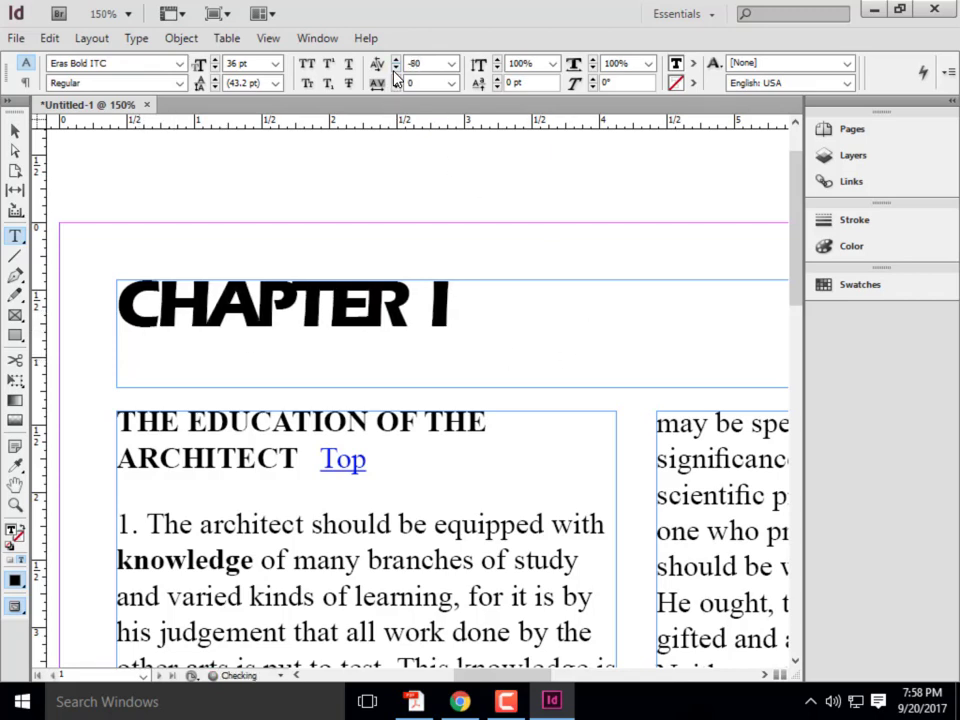
{"action": "left_click", "coordinate": [396, 67]}
{"action": "left_click", "coordinate": [396, 67]}
{"action": "left_click", "coordinate": [396, 67]}
{"action": "left_click", "coordinate": [396, 67]}
{"action": "left_click", "coordinate": [396, 67]}
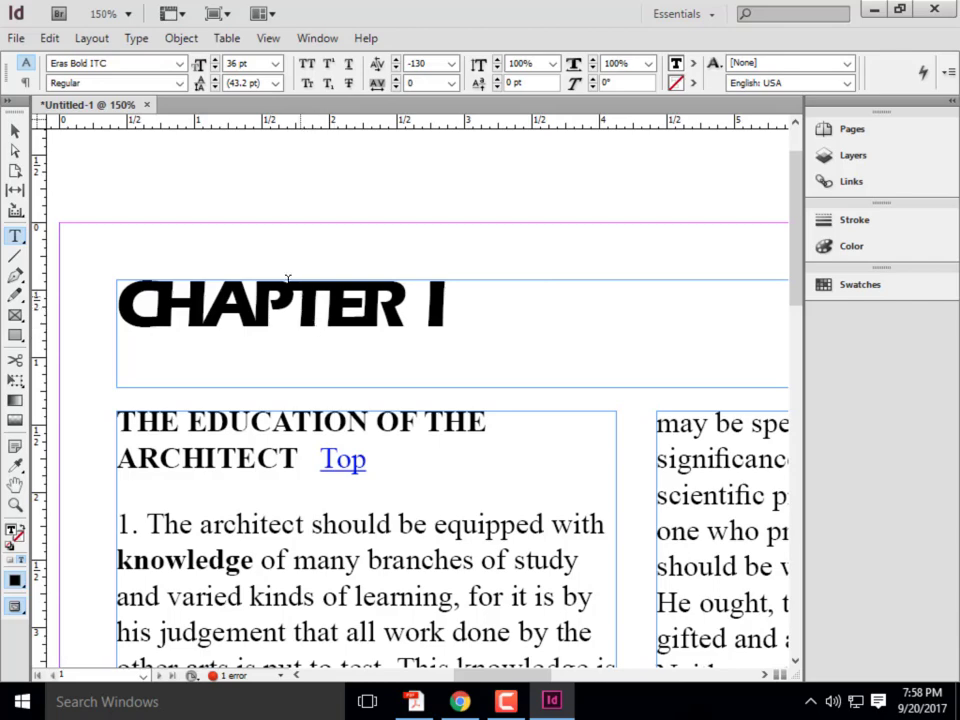
{"action": "scroll", "coordinate": [218, 216], "scroll_direction": "down", "scroll_amount": 1}
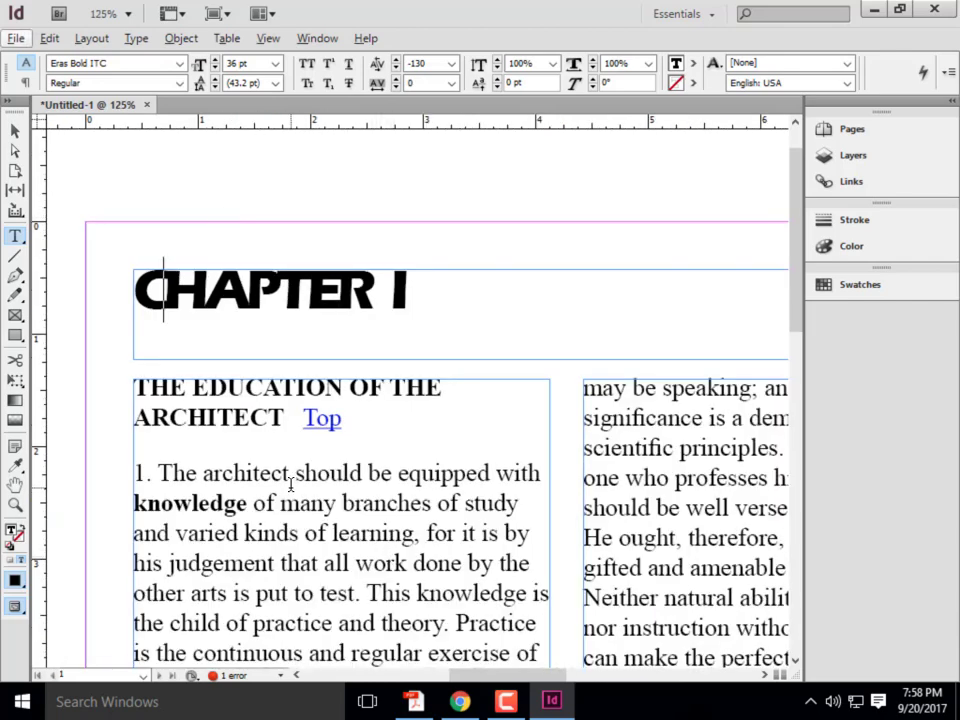
{"action": "left_click_drag", "start_coordinate": [459, 503], "coordinate": [254, 503]}
{"action": "left_click_drag", "start_coordinate": [381, 473], "coordinate": [185, 473]}
{"action": "left_click", "coordinate": [344, 473]}
{"action": "left_click_drag", "start_coordinate": [366, 473], "coordinate": [155, 503]}
{"action": "left_click", "coordinate": [497, 503]}
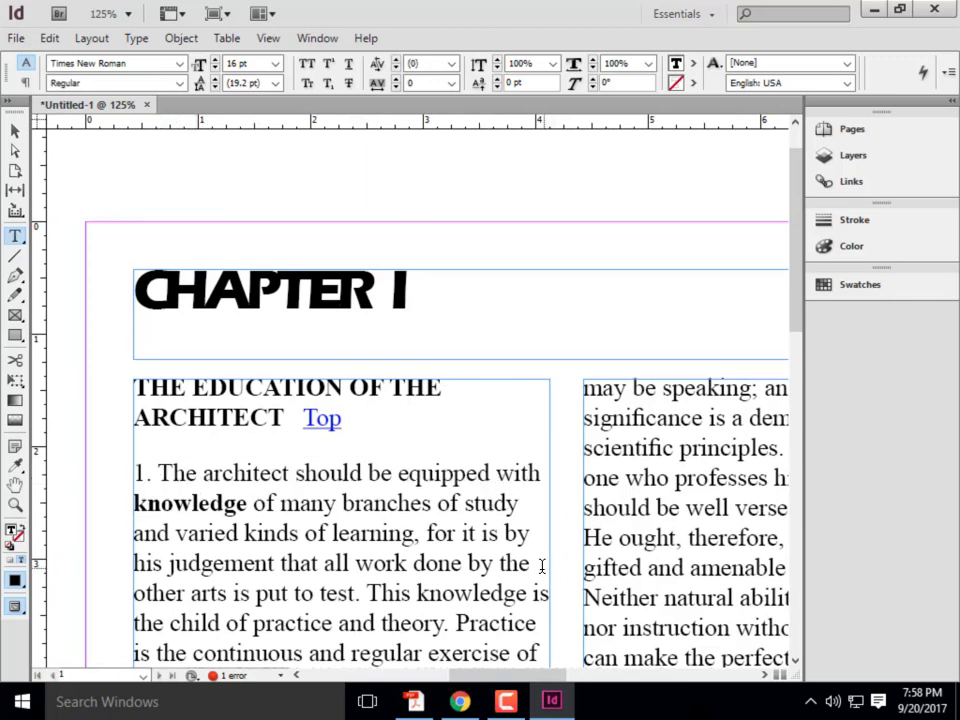
Try a tracking of 160 on the first four lines of body paragraph 1 in the left column
{"action": "left_click_drag", "start_coordinate": [537, 563], "coordinate": [88, 462]}
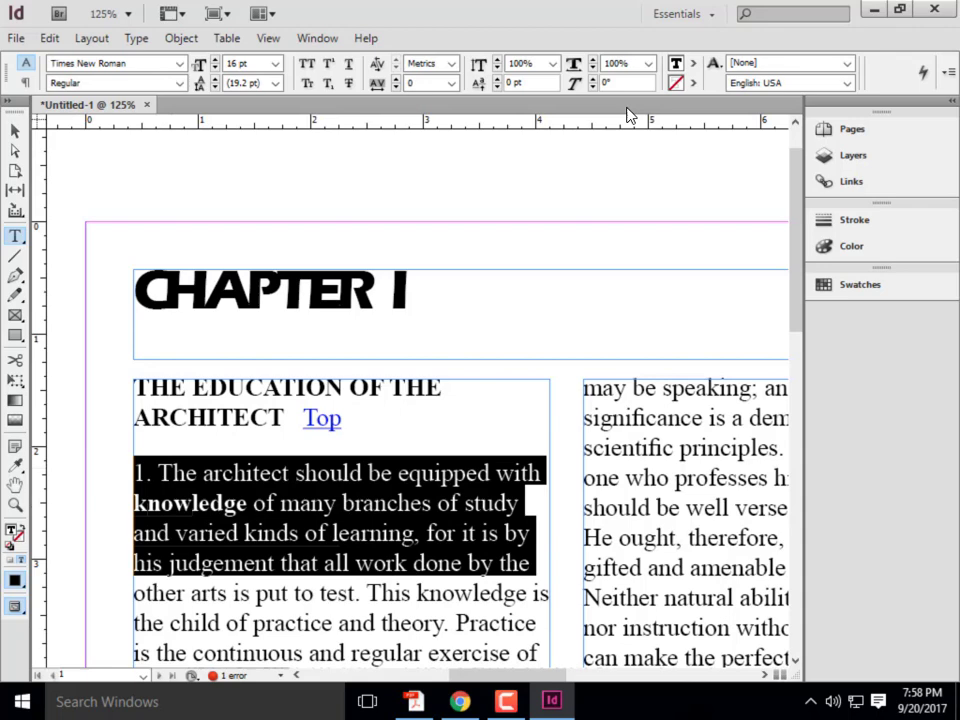
{"action": "left_click", "coordinate": [397, 79]}
{"action": "left_click", "coordinate": [397, 80]}
{"action": "left_click", "coordinate": [397, 80]}
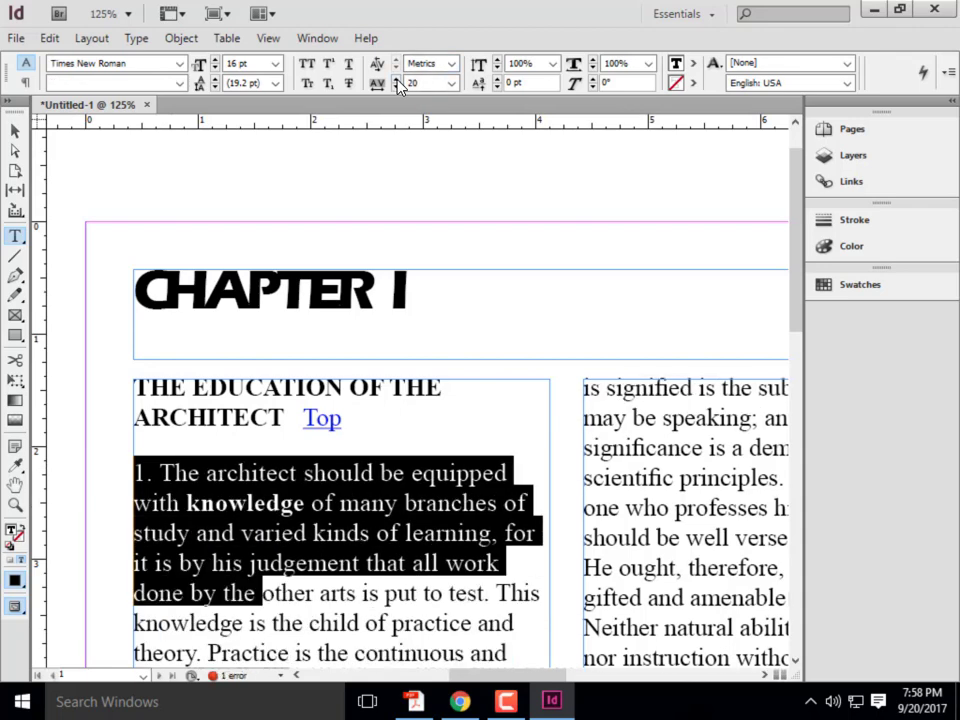
{"action": "left_click", "coordinate": [397, 80]}
{"action": "left_click", "coordinate": [397, 80]}
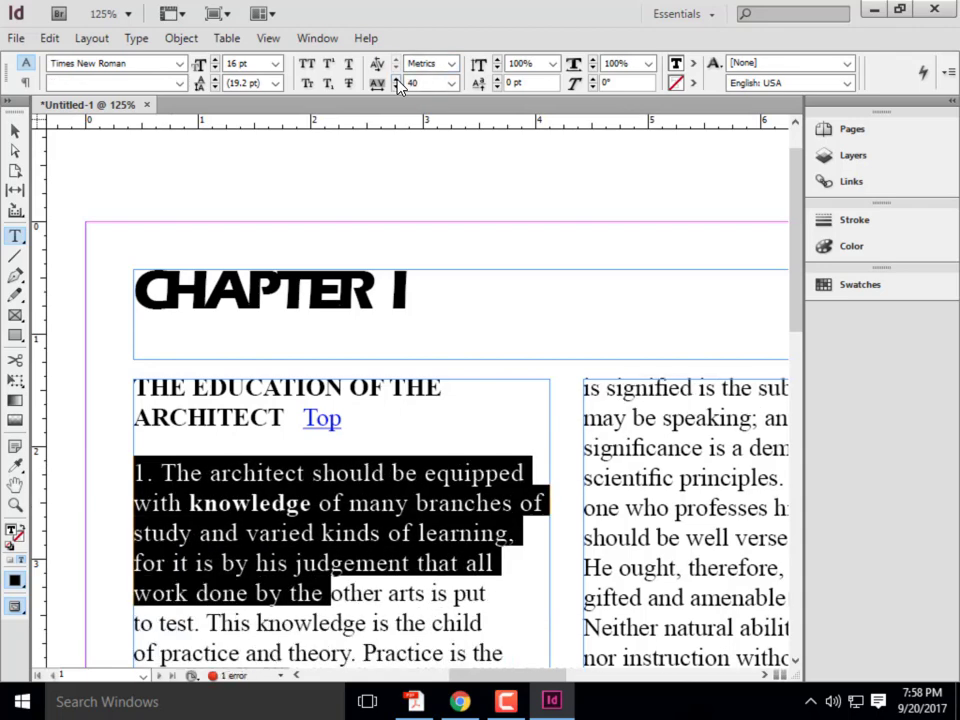
{"action": "left_click", "coordinate": [397, 80]}
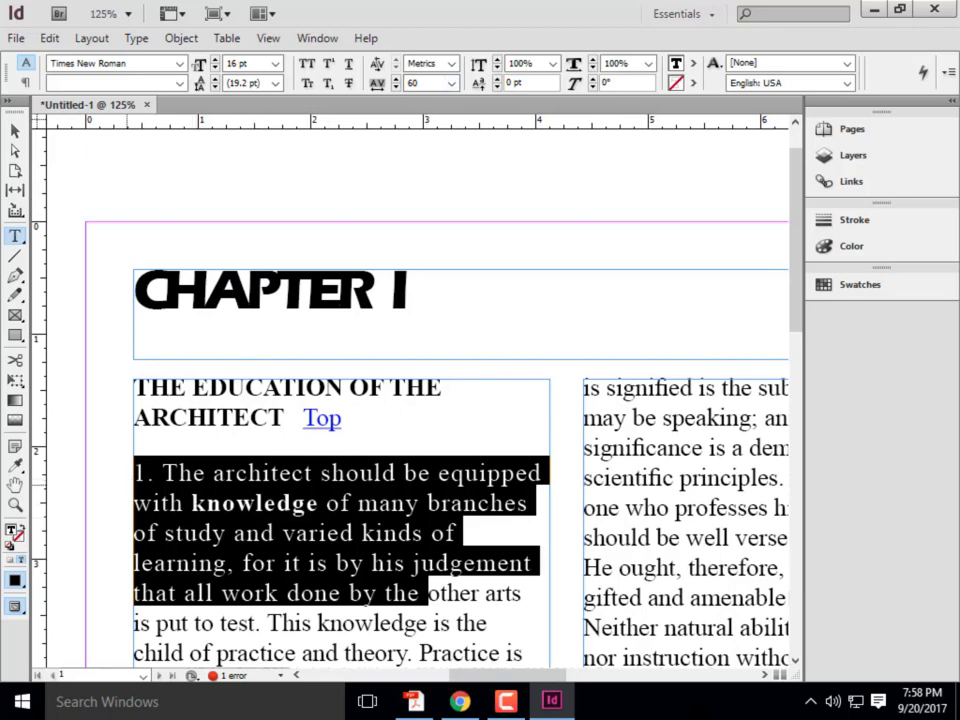
{"action": "left_click", "coordinate": [397, 80]}
{"action": "left_click", "coordinate": [397, 80]}
{"action": "left_click", "coordinate": [397, 80]}
{"action": "left_click", "coordinate": [397, 80]}
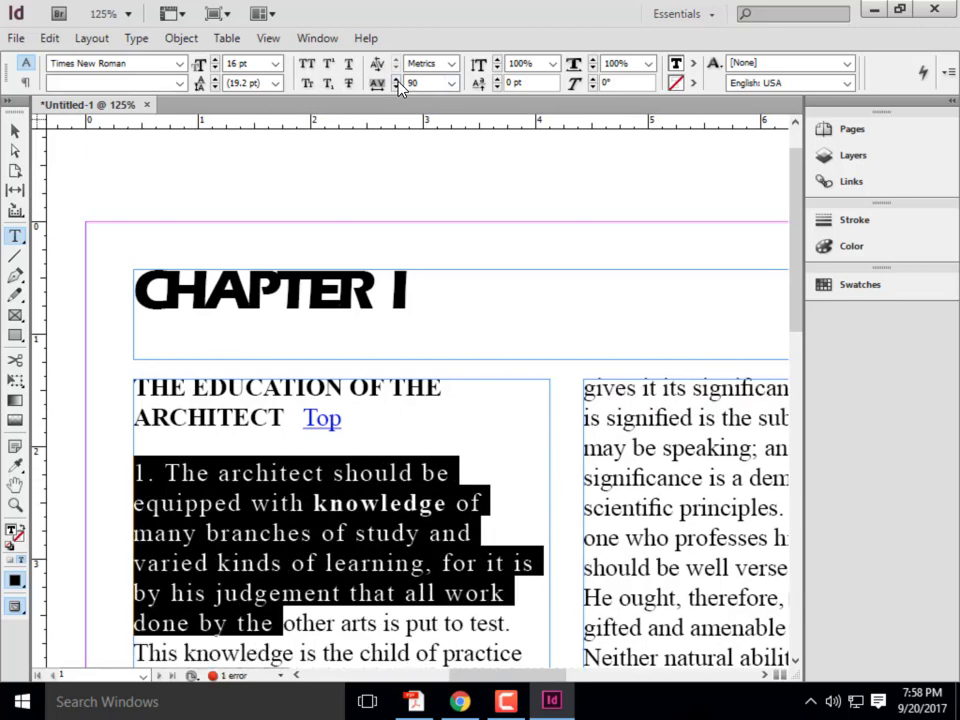
{"action": "left_click", "coordinate": [397, 80]}
{"action": "left_click", "coordinate": [397, 80]}
{"action": "left_click", "coordinate": [397, 80]}
{"action": "left_click", "coordinate": [397, 80]}
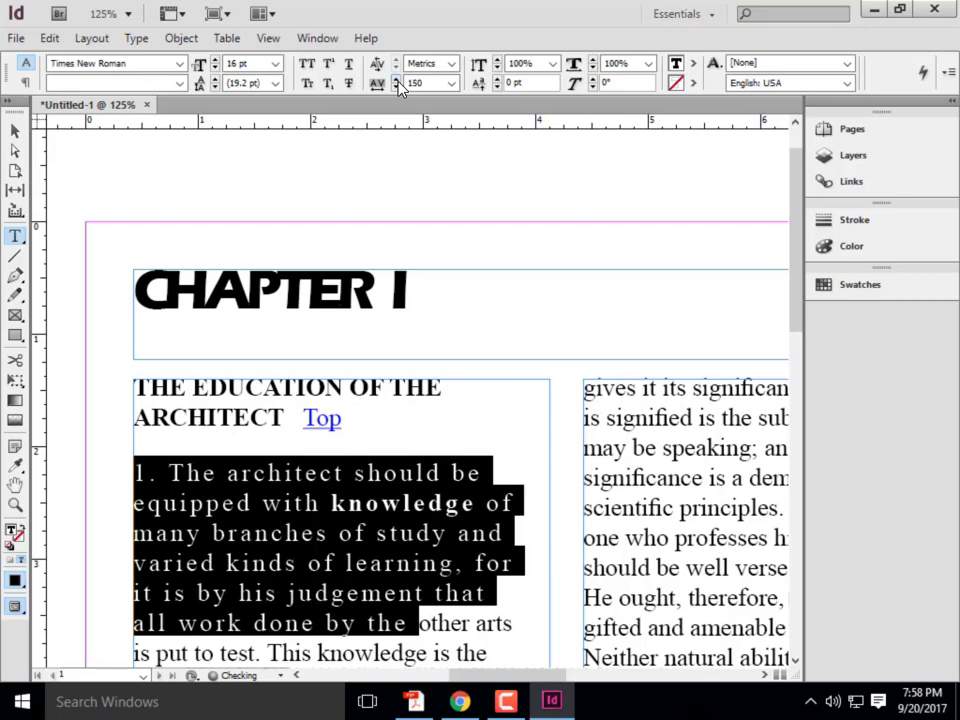
{"action": "left_click", "coordinate": [397, 80]}
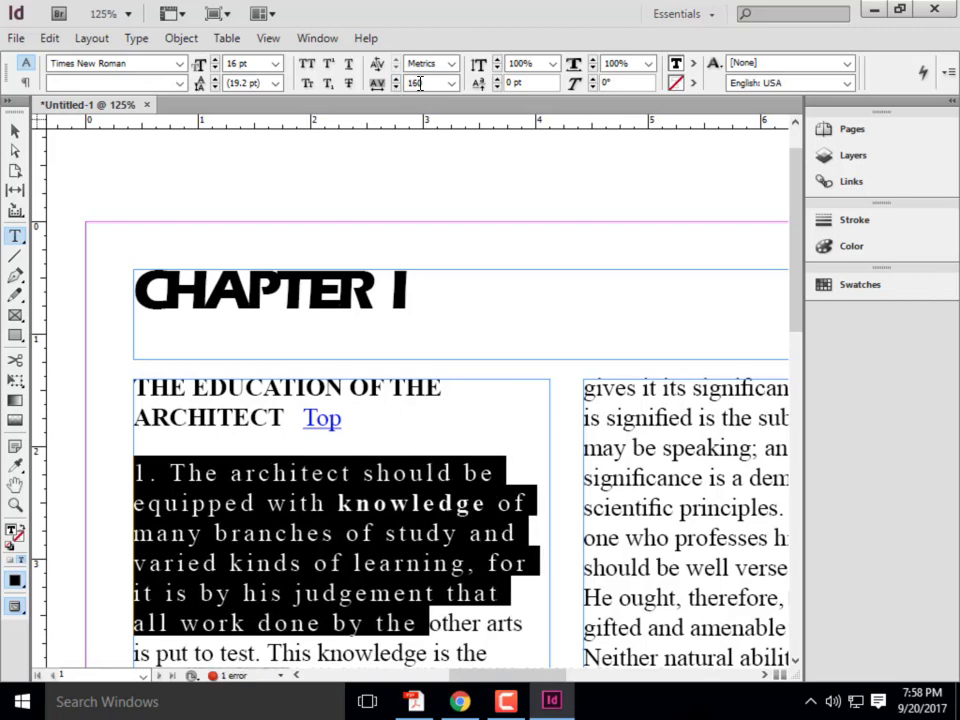
{"action": "double_click", "coordinate": [428, 83]}
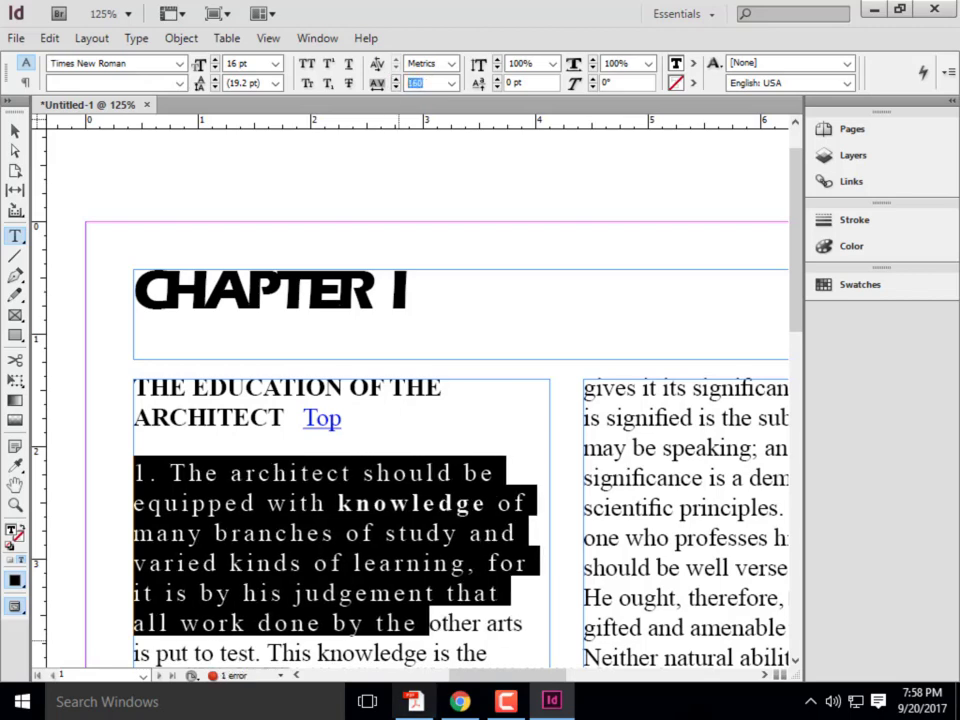
Switch to Acrobat, look back through the pages of Week 6B Content.pdf, and return to InDesign
{"action": "left_click", "coordinate": [413, 701]}
{"action": "scroll", "coordinate": [389, 237], "scroll_direction": "up", "scroll_amount": 5}
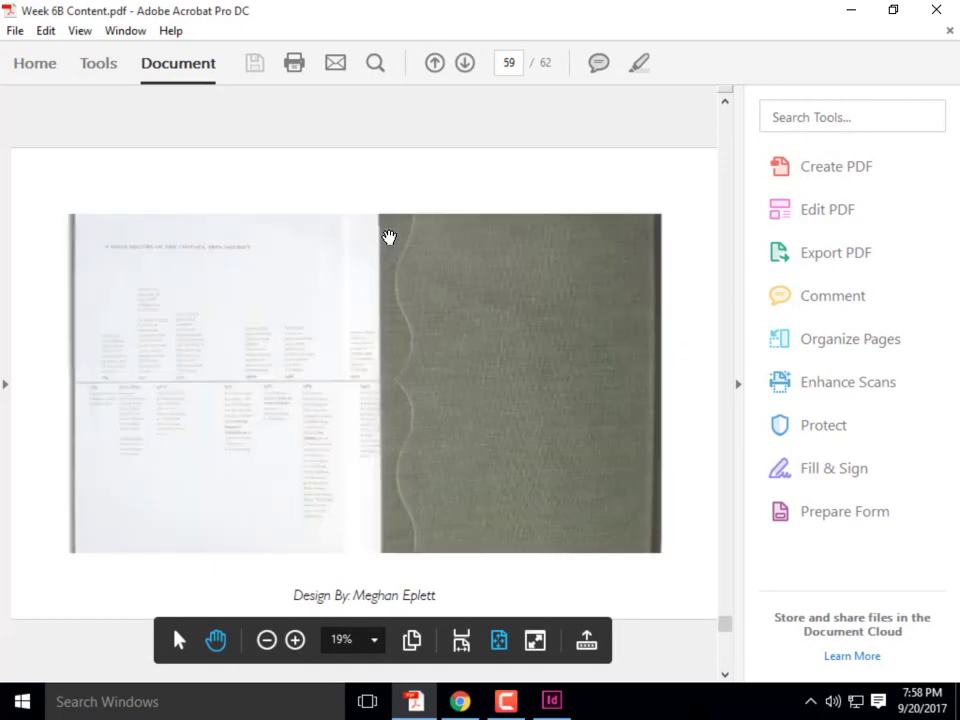
{"action": "scroll", "coordinate": [389, 237], "scroll_direction": "up", "scroll_amount": 10}
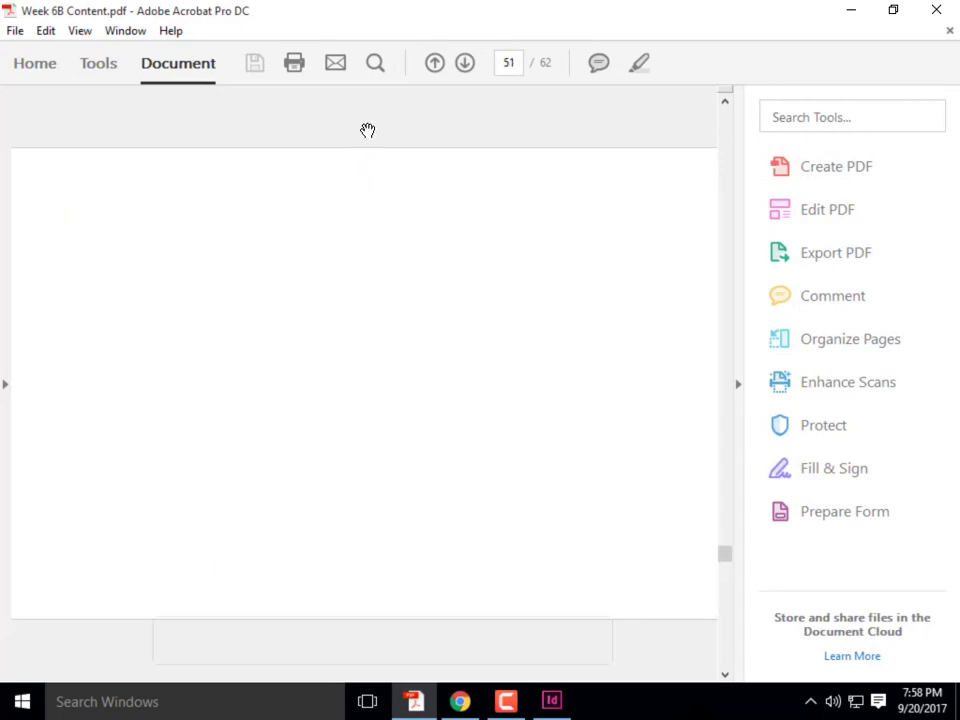
{"action": "scroll", "coordinate": [367, 130], "scroll_direction": "up", "scroll_amount": 2}
{"action": "scroll", "coordinate": [367, 130], "scroll_direction": "up", "scroll_amount": 6}
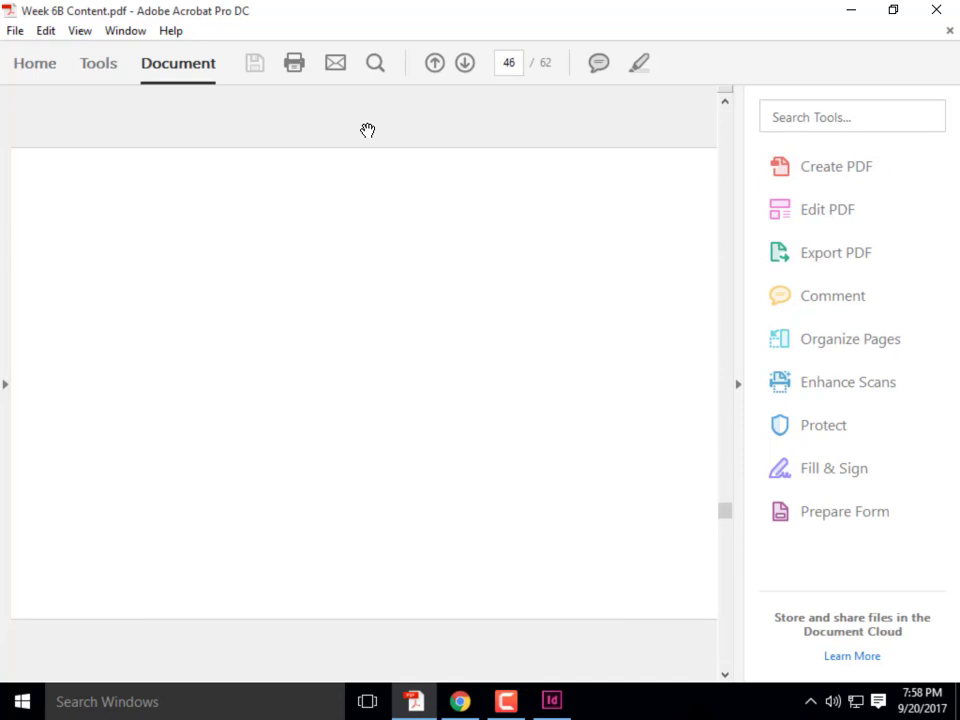
{"action": "left_click", "coordinate": [852, 12]}
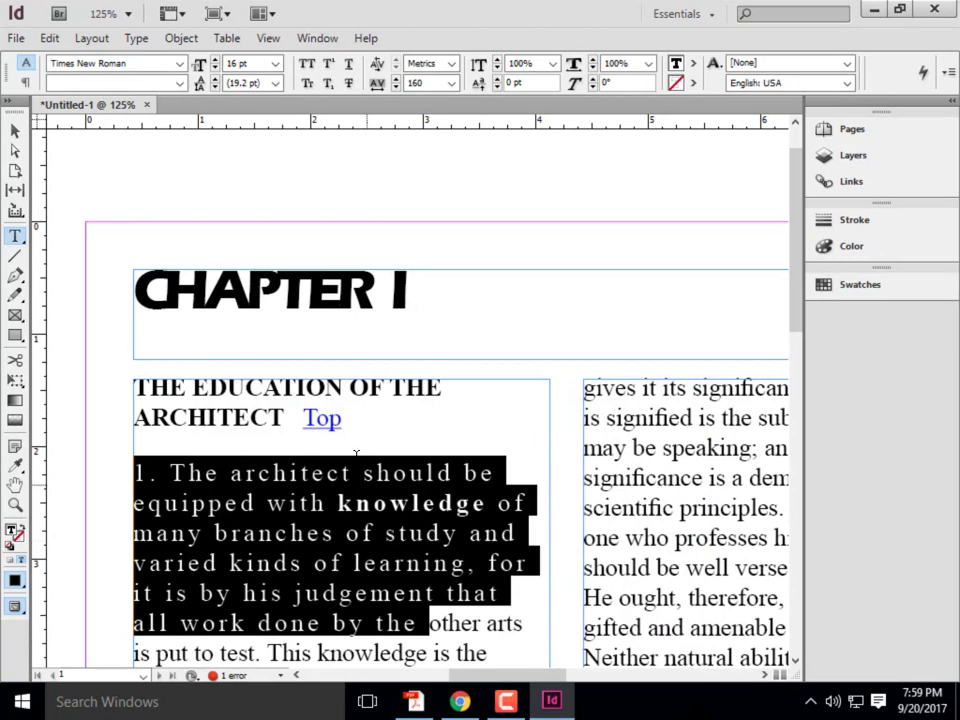
Reset the tracking of the selected opening lines of paragraph 1 to 0
{"action": "scroll", "coordinate": [340, 450], "scroll_direction": "down", "scroll_amount": 3}
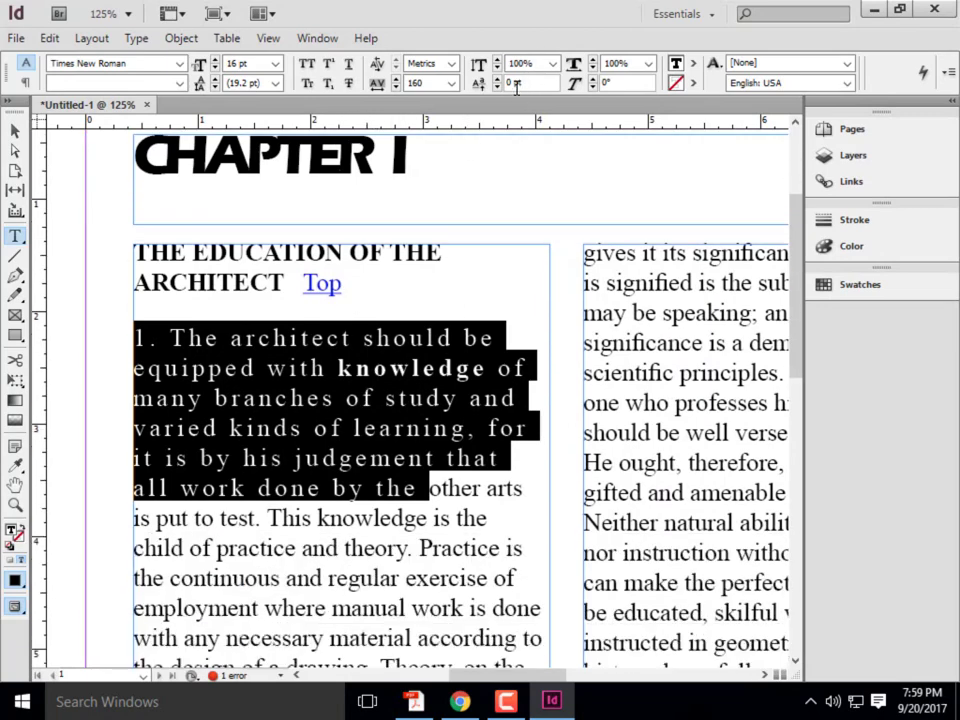
{"action": "double_click", "coordinate": [418, 83]}
{"action": "type", "text": "0"}
{"action": "key", "text": "Return"}
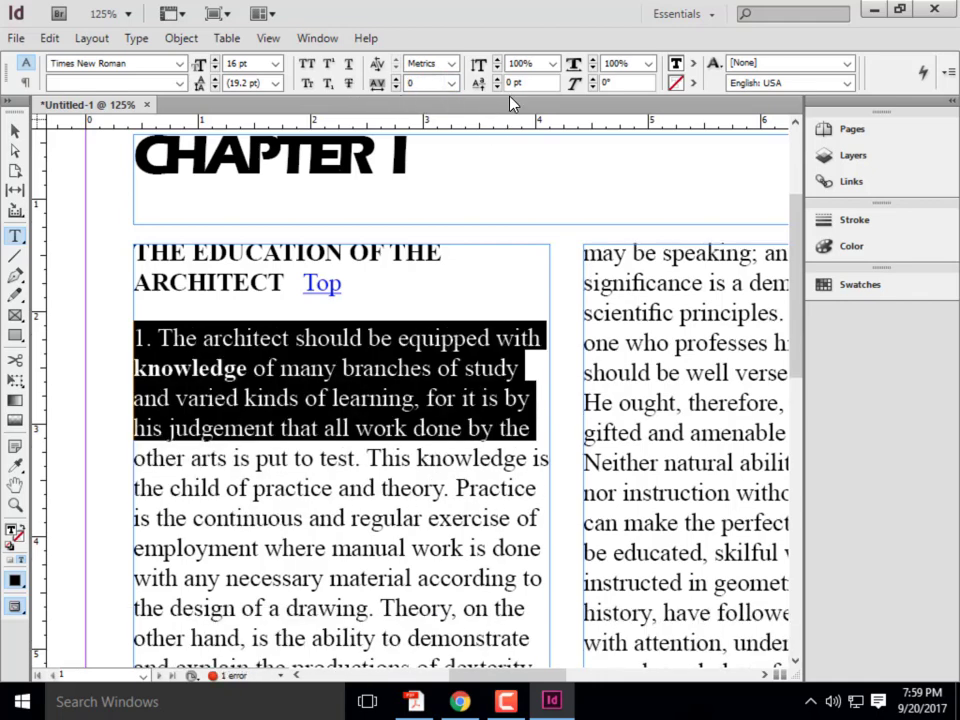
Select only the letter C in the "CHAPTER I" heading and raise its vertical scale to 112%
{"action": "scroll", "coordinate": [468, 260], "scroll_direction": "up", "scroll_amount": 3}
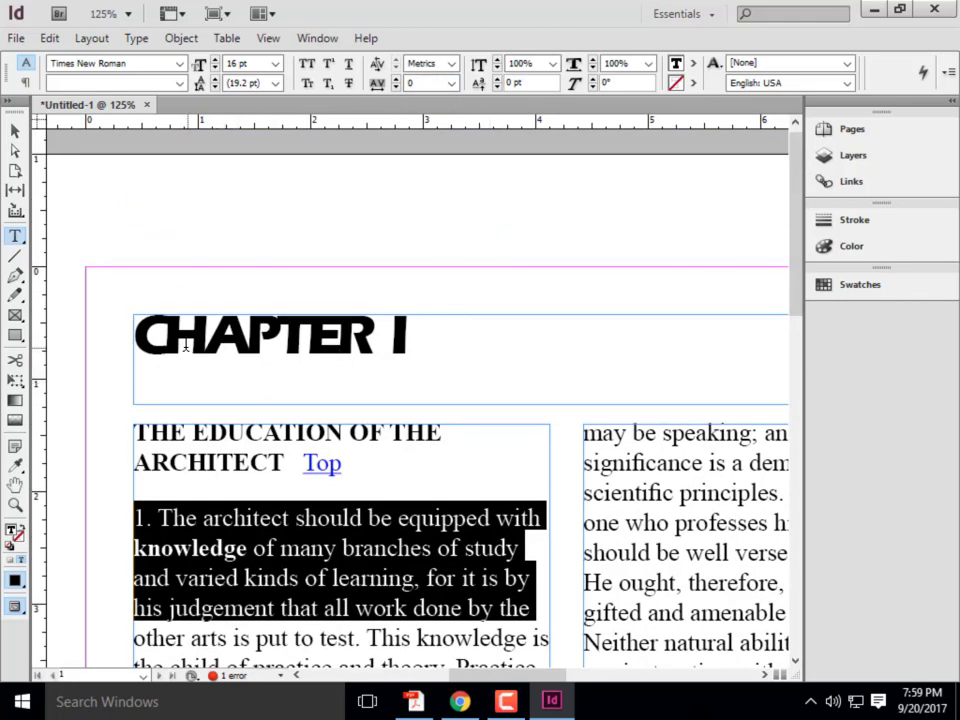
{"action": "left_click", "coordinate": [136, 335]}
{"action": "key", "text": "shift+Right"}
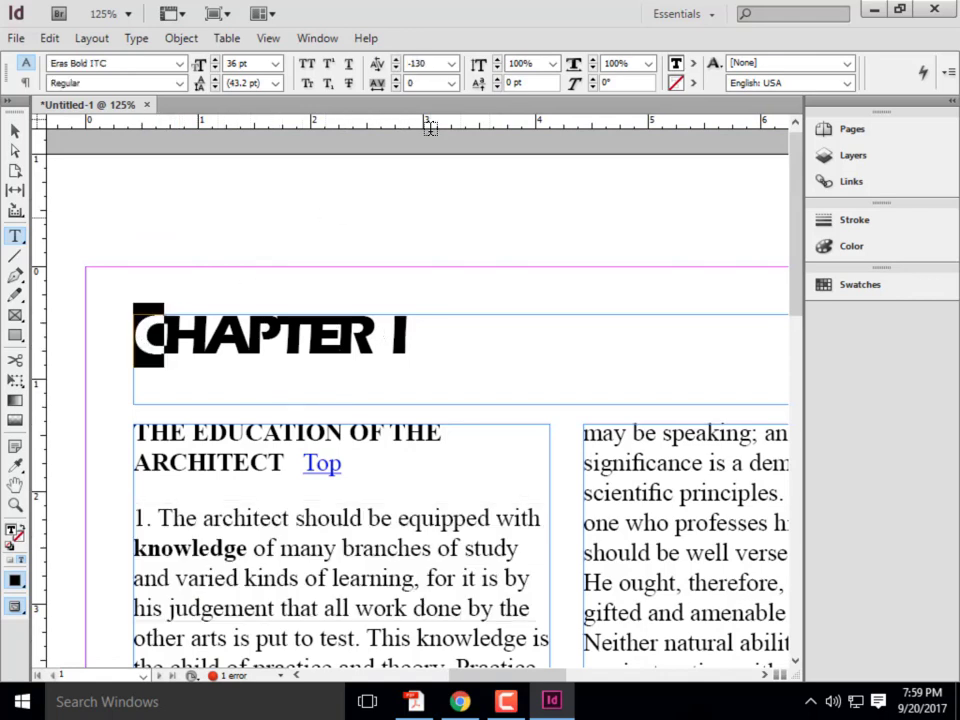
{"action": "left_click", "coordinate": [498, 59]}
{"action": "left_click", "coordinate": [498, 59]}
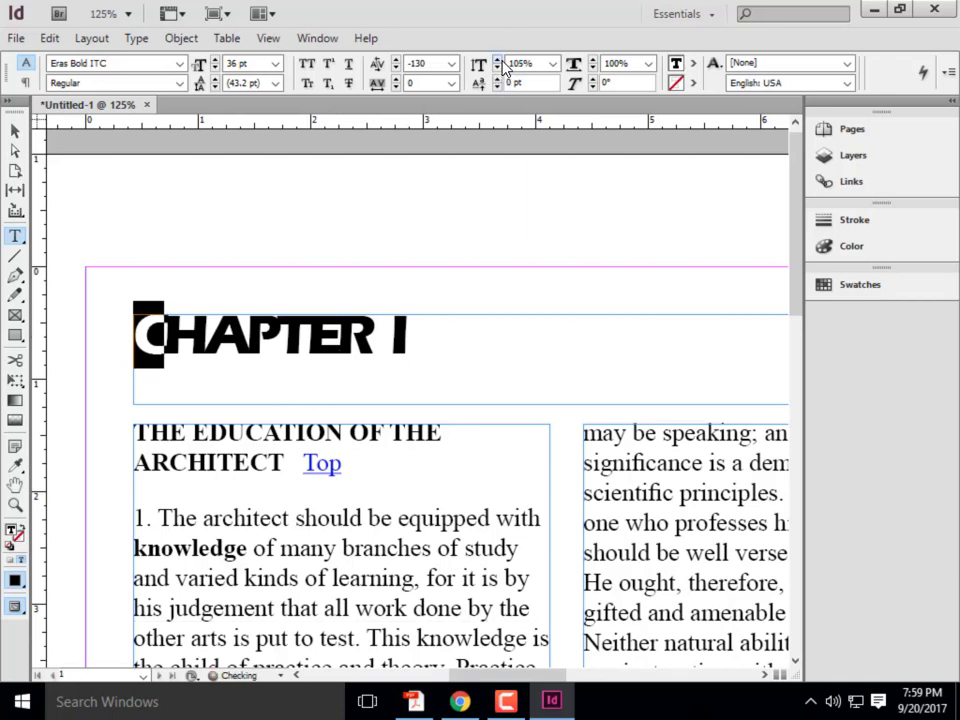
{"action": "left_click", "coordinate": [498, 59]}
{"action": "left_click", "coordinate": [498, 59]}
{"action": "left_click", "coordinate": [498, 59]}
{"action": "left_click", "coordinate": [498, 59]}
{"action": "left_click", "coordinate": [498, 59]}
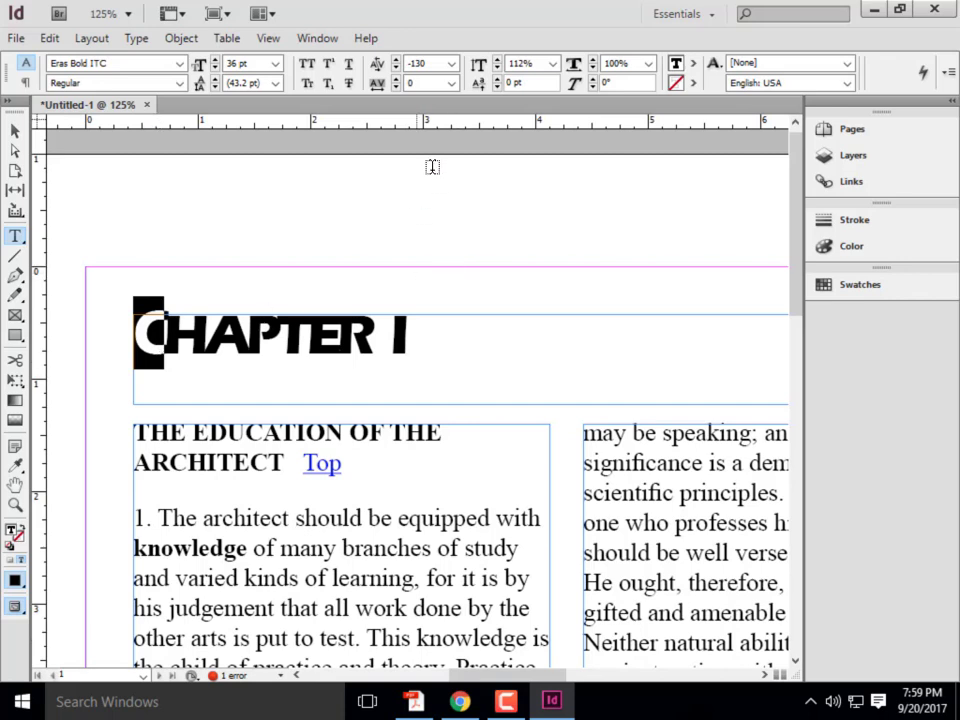
Lower the selected letter C's vertical scale to 104%, and set it to 130% instead
{"action": "left_click", "coordinate": [497, 72]}
{"action": "left_click", "coordinate": [497, 72]}
{"action": "left_click", "coordinate": [497, 72]}
{"action": "left_click", "coordinate": [497, 72]}
{"action": "left_click", "coordinate": [497, 72]}
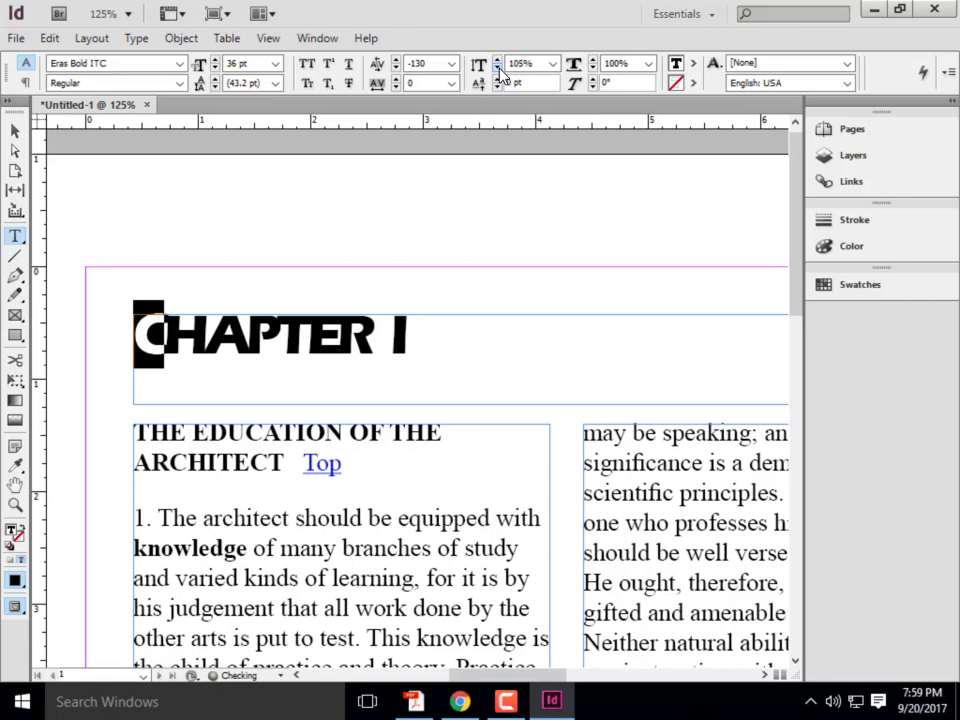
{"action": "left_click", "coordinate": [497, 72]}
{"action": "left_click", "coordinate": [497, 72]}
{"action": "left_click", "coordinate": [478, 70]}
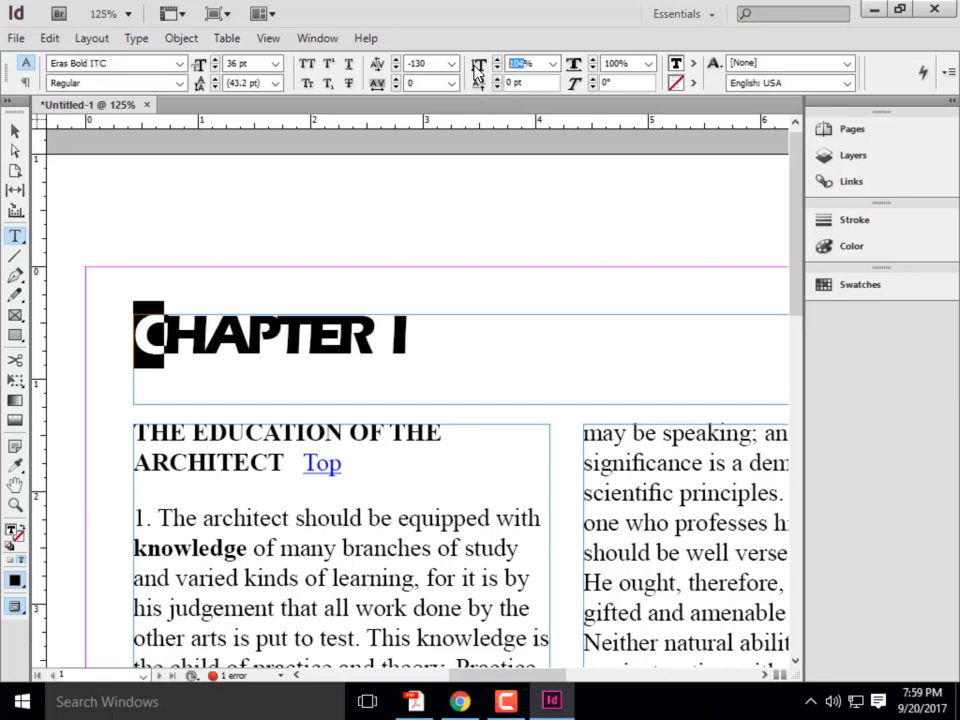
{"action": "type", "text": "130"}
{"action": "key", "text": "Return"}
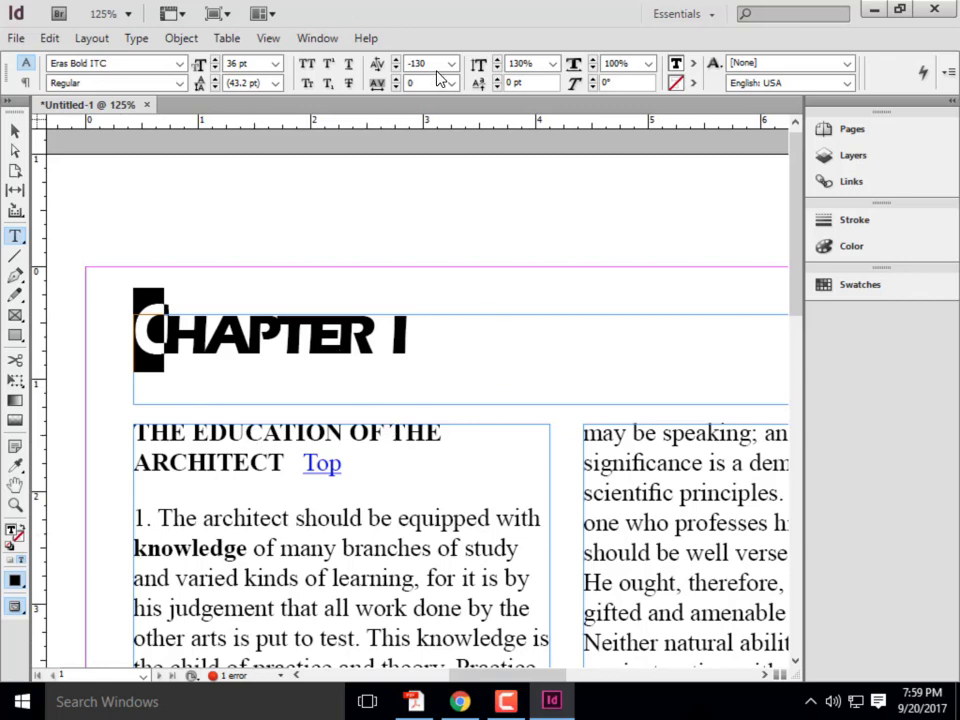
Reset the vertical scale of the heading's letter C to 100%
{"action": "double_click", "coordinate": [534, 62]}
{"action": "type", "text": "100"}
{"action": "key", "text": "Return"}
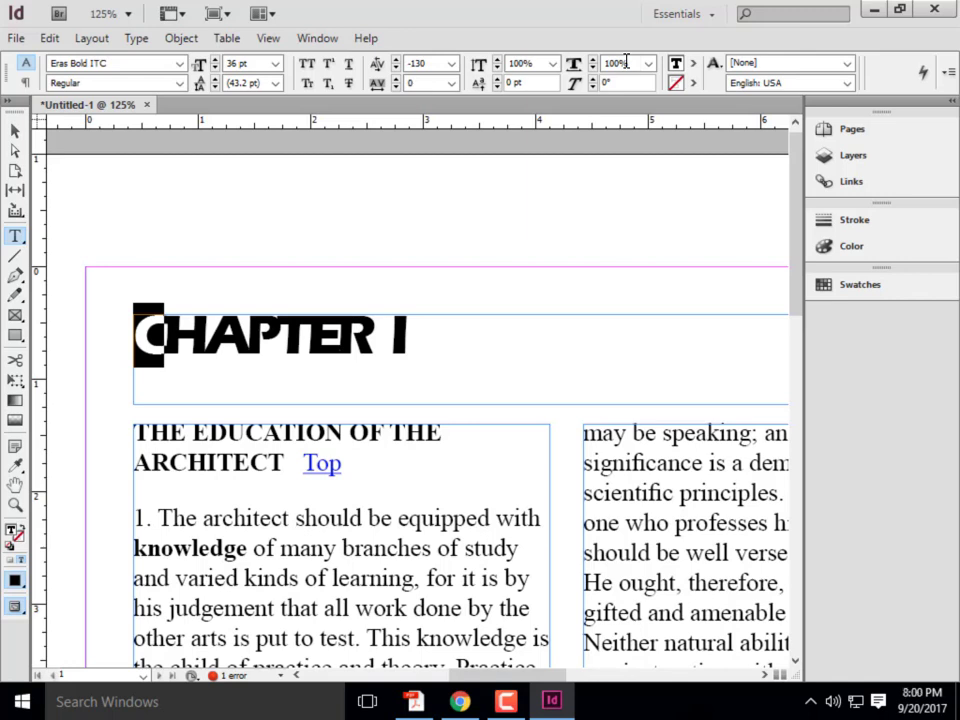
Set both the vertical scale and the horizontal scale of the heading's letter C to 130%
{"action": "triple_click", "coordinate": [520, 63]}
{"action": "key", "text": "Return"}
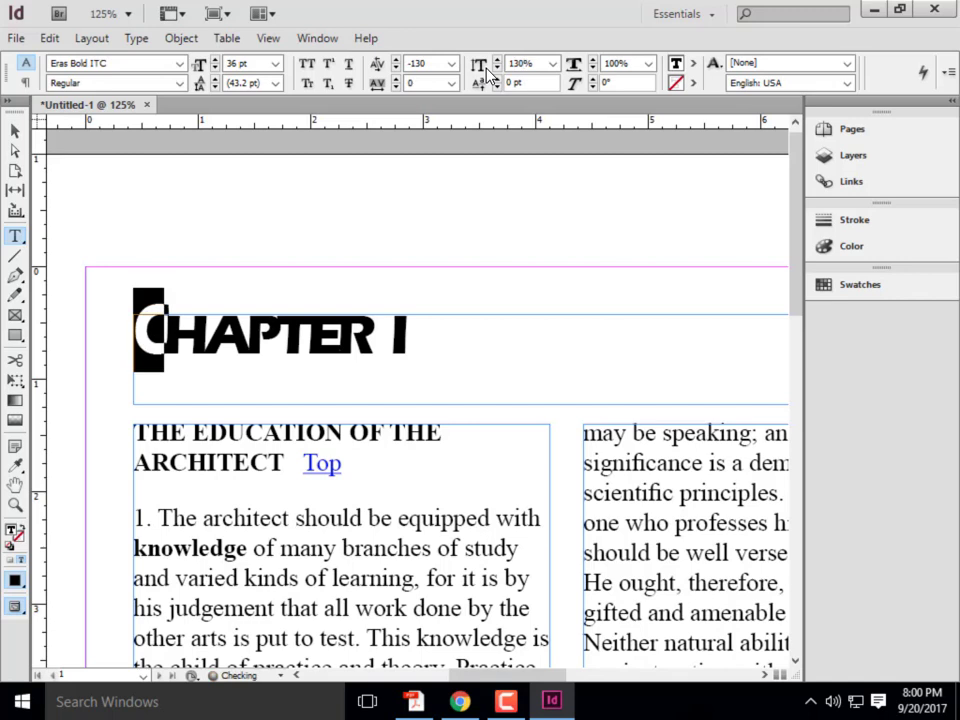
{"action": "triple_click", "coordinate": [630, 63]}
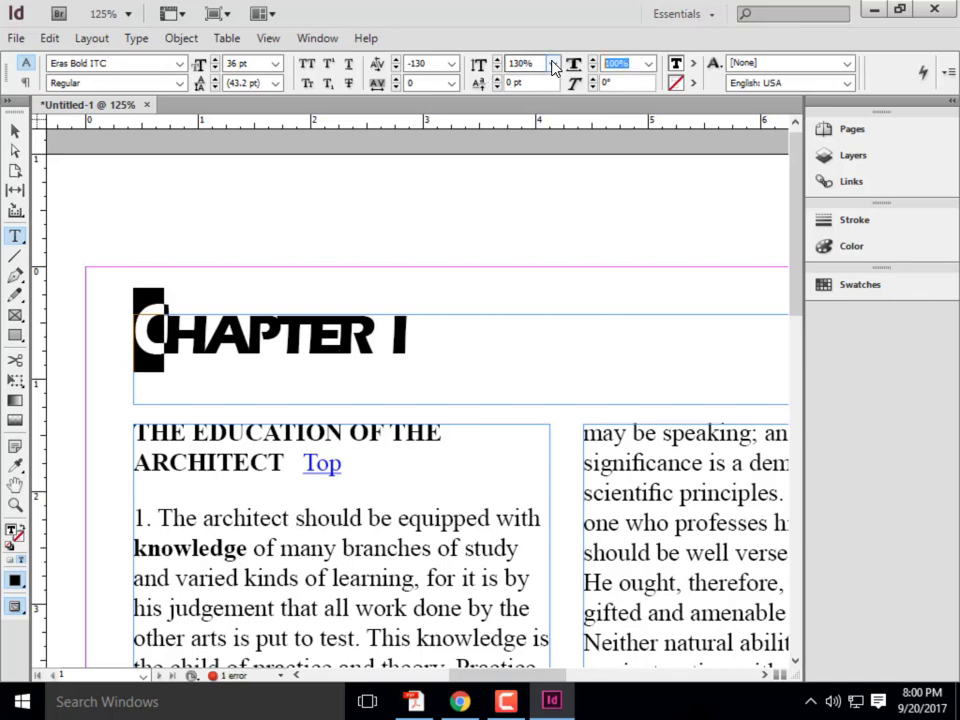
{"action": "type", "text": "130"}
{"action": "key", "text": "Return"}
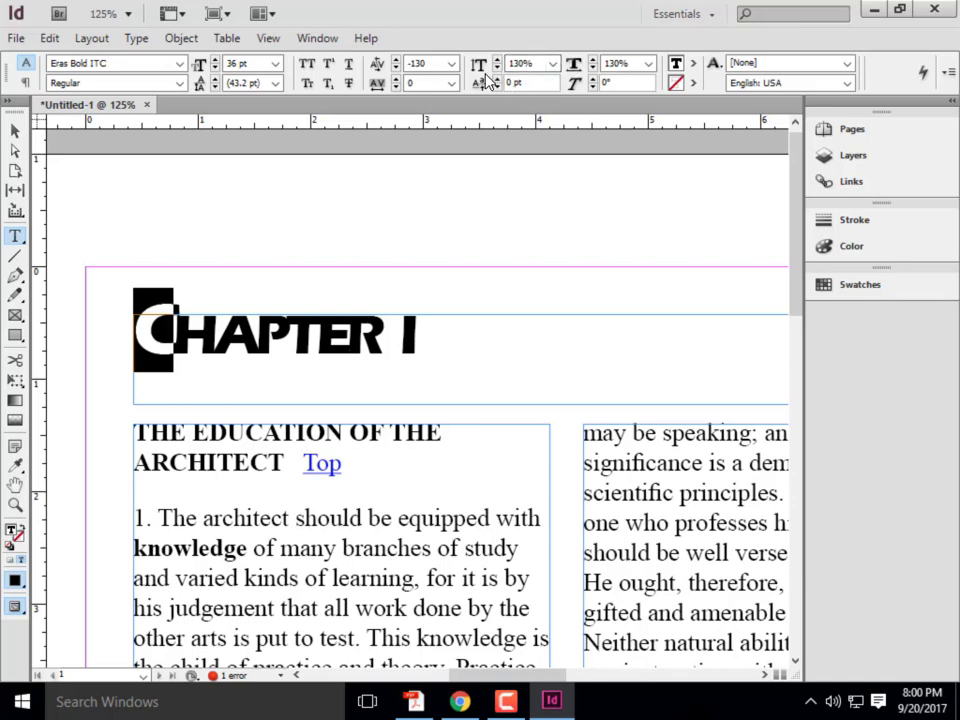
Select the whole "CHAPTER I" heading and skew its characters backwards to -17°
{"action": "left_click", "coordinate": [254, 330]}
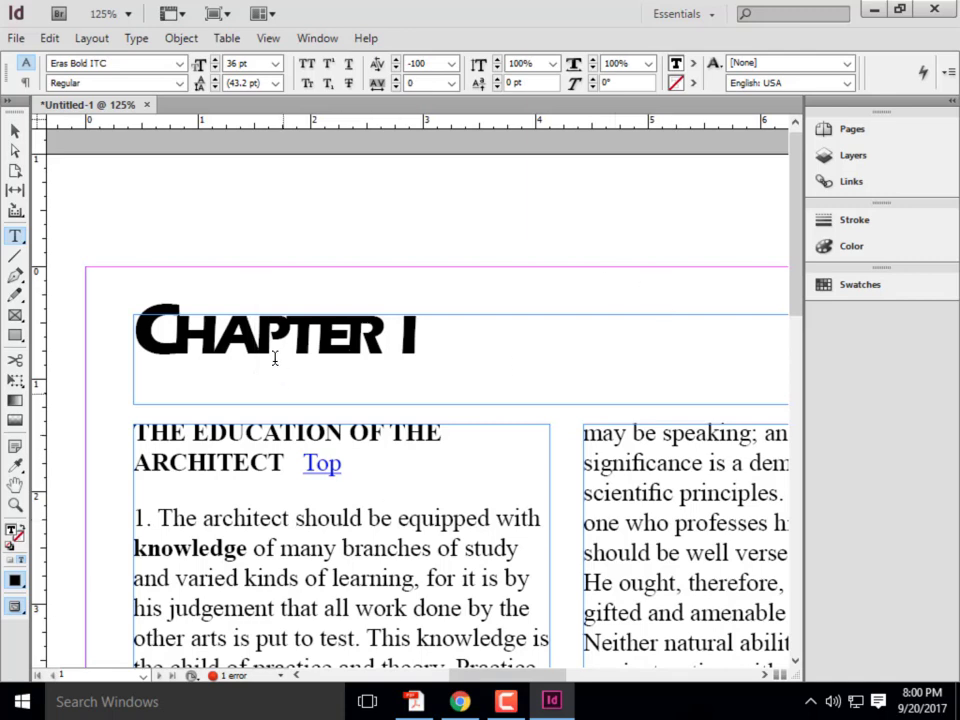
{"action": "left_click_drag", "start_coordinate": [429, 330], "coordinate": [120, 328]}
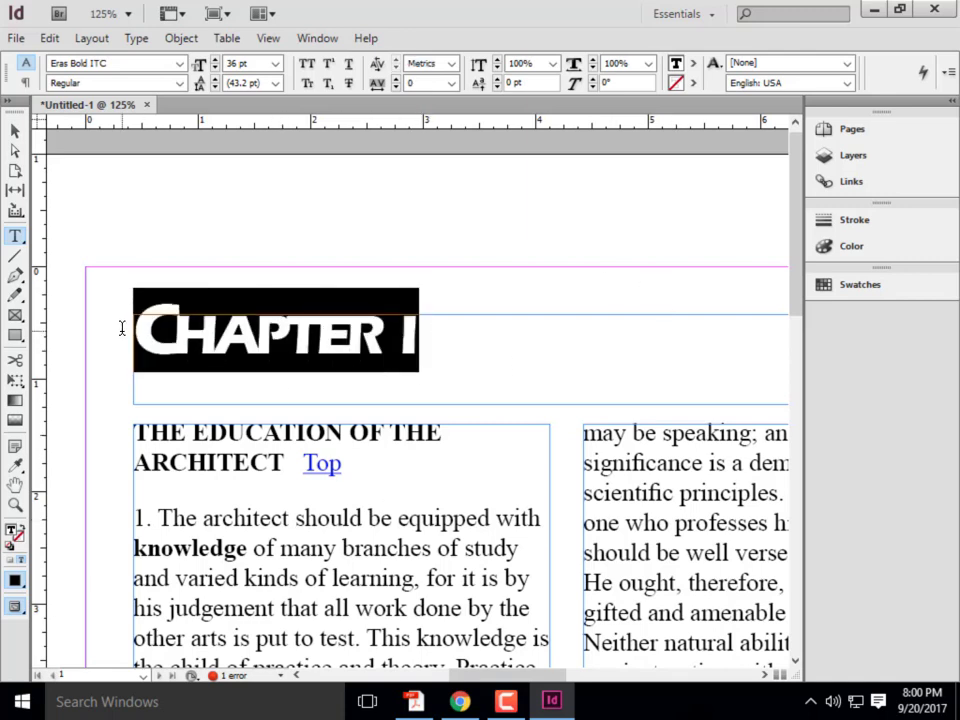
{"action": "left_click", "coordinate": [592, 88]}
{"action": "left_click", "coordinate": [592, 88]}
{"action": "left_click", "coordinate": [592, 88]}
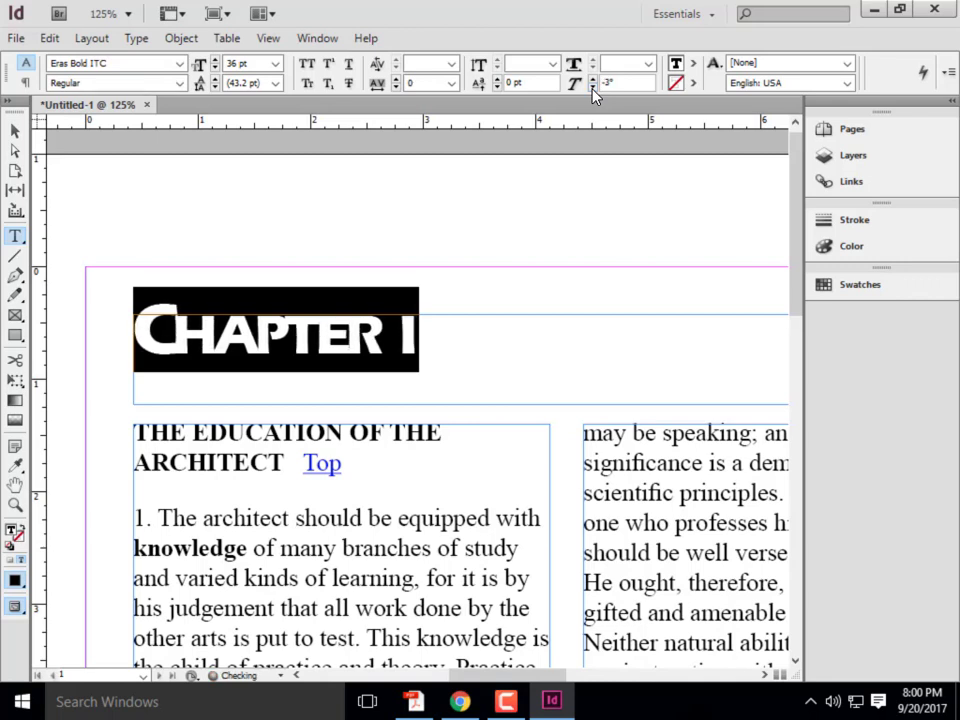
{"action": "left_click", "coordinate": [592, 88]}
{"action": "left_click", "coordinate": [592, 88]}
{"action": "left_click", "coordinate": [592, 88]}
{"action": "left_click", "coordinate": [592, 88]}
{"action": "left_click", "coordinate": [592, 88]}
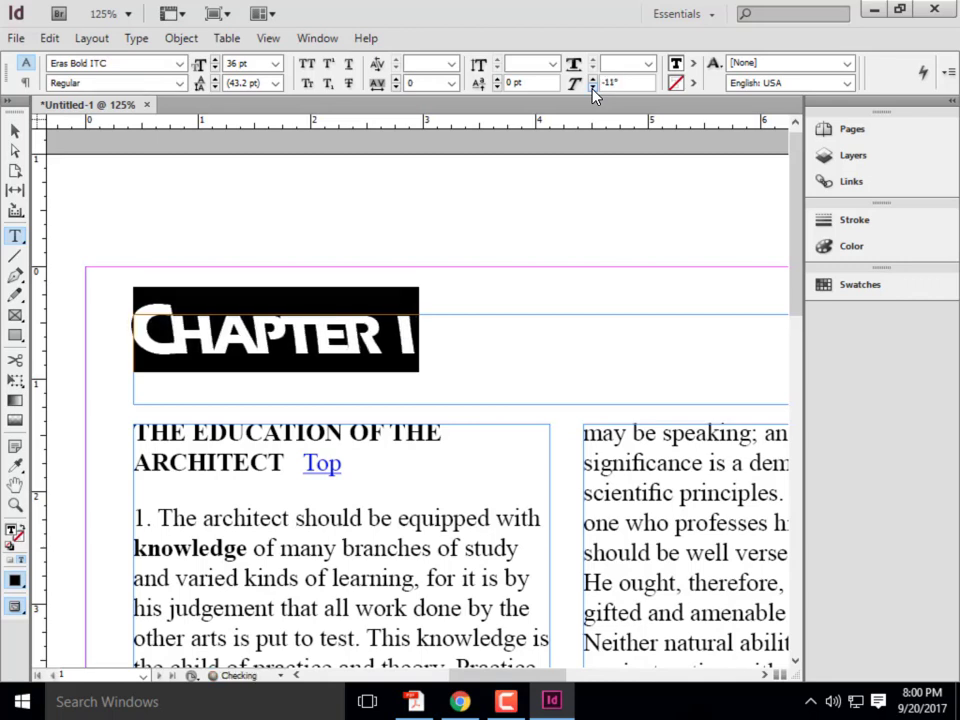
{"action": "left_click", "coordinate": [592, 88]}
{"action": "left_click", "coordinate": [592, 88]}
{"action": "left_click", "coordinate": [592, 88]}
{"action": "left_click", "coordinate": [592, 88]}
{"action": "left_click", "coordinate": [592, 88]}
{"action": "left_click", "coordinate": [592, 88]}
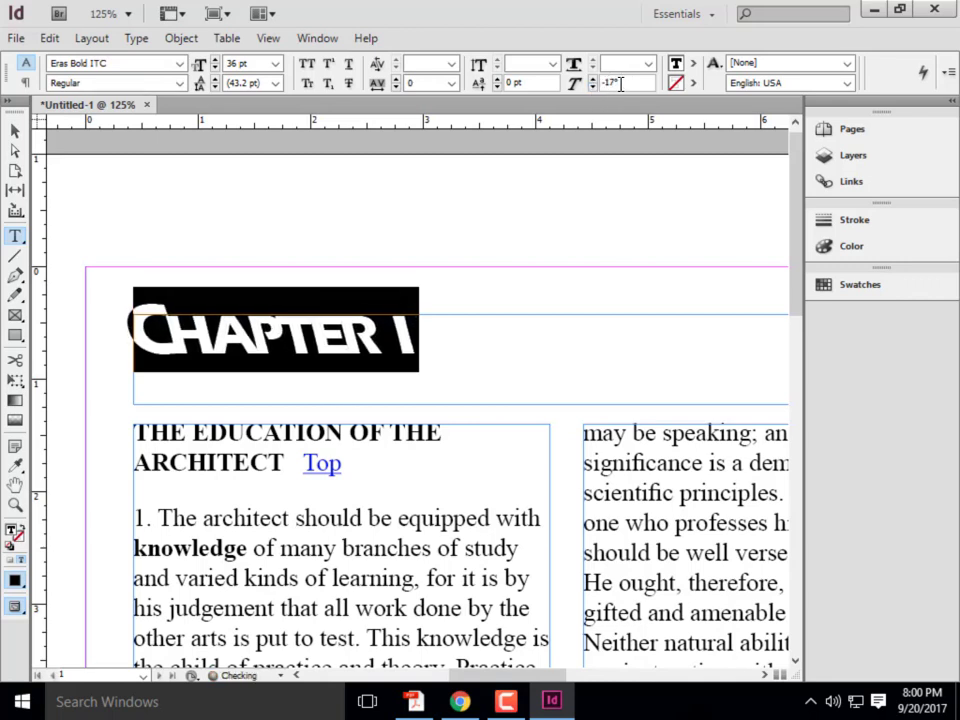
Set the skew of the selected "CHAPTER I" heading to 20° and deselect the text
{"action": "type", "text": "20"}
{"action": "key", "text": "Return"}
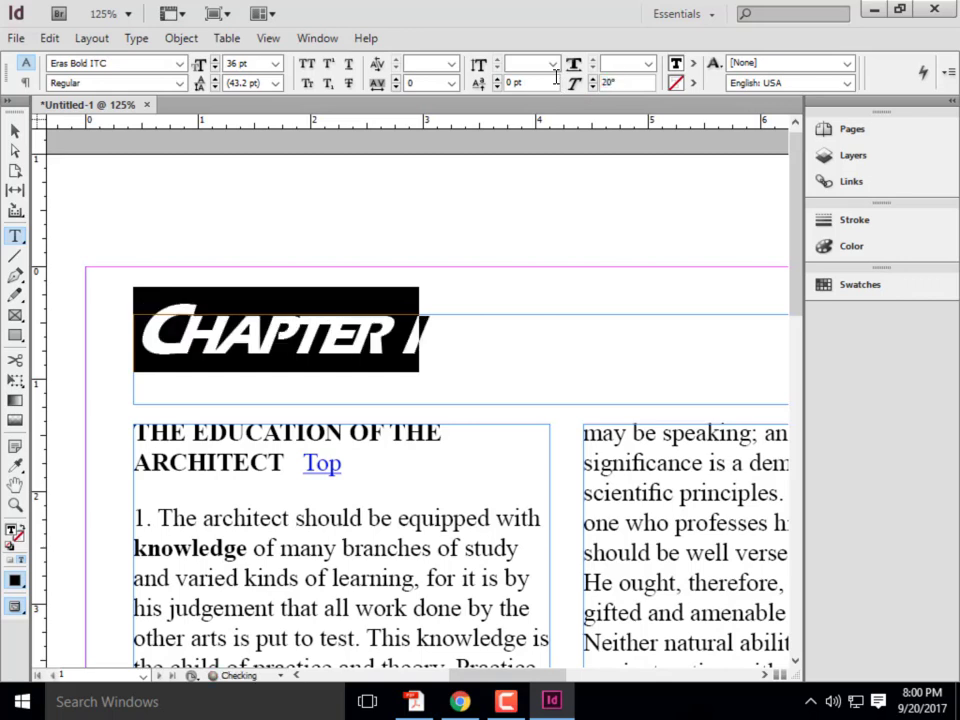
{"action": "left_click", "coordinate": [444, 326]}
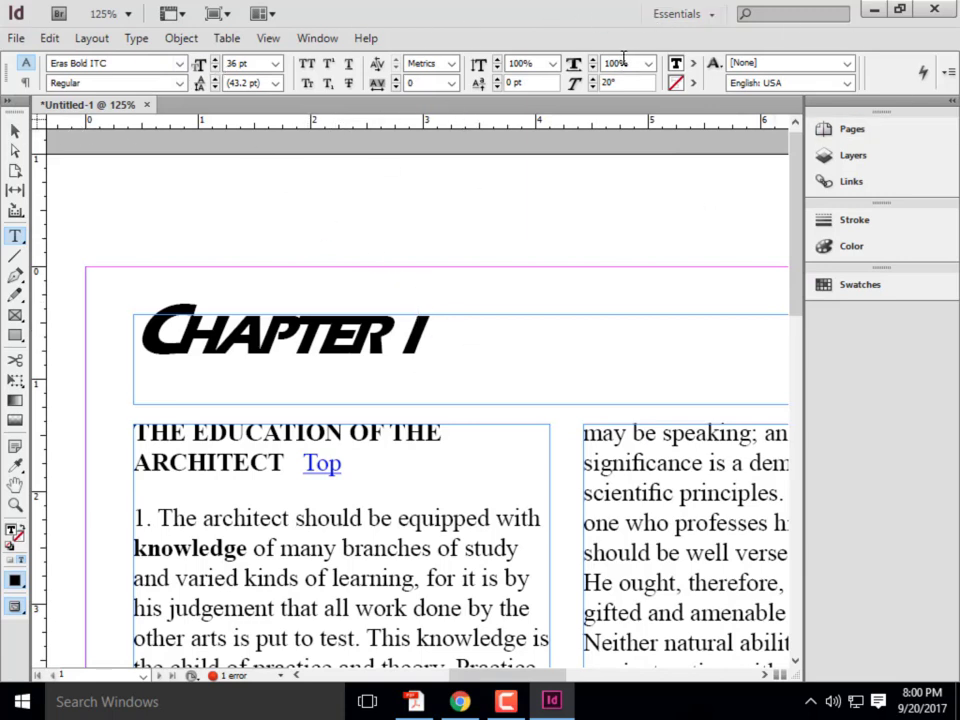
Select the whole "CHAPTER I" heading, set its text fill to the red C=15 M=100 Y=100 K=0 swatch and deselect it
{"action": "left_click", "coordinate": [690, 68]}
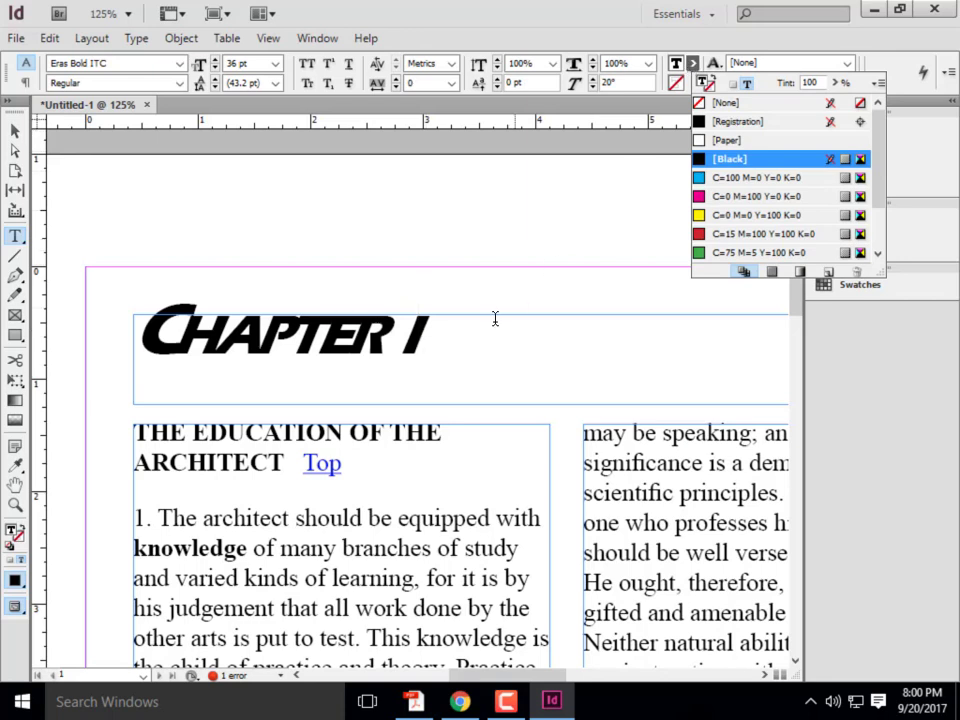
{"action": "left_click_drag", "start_coordinate": [495, 317], "coordinate": [450, 260]}
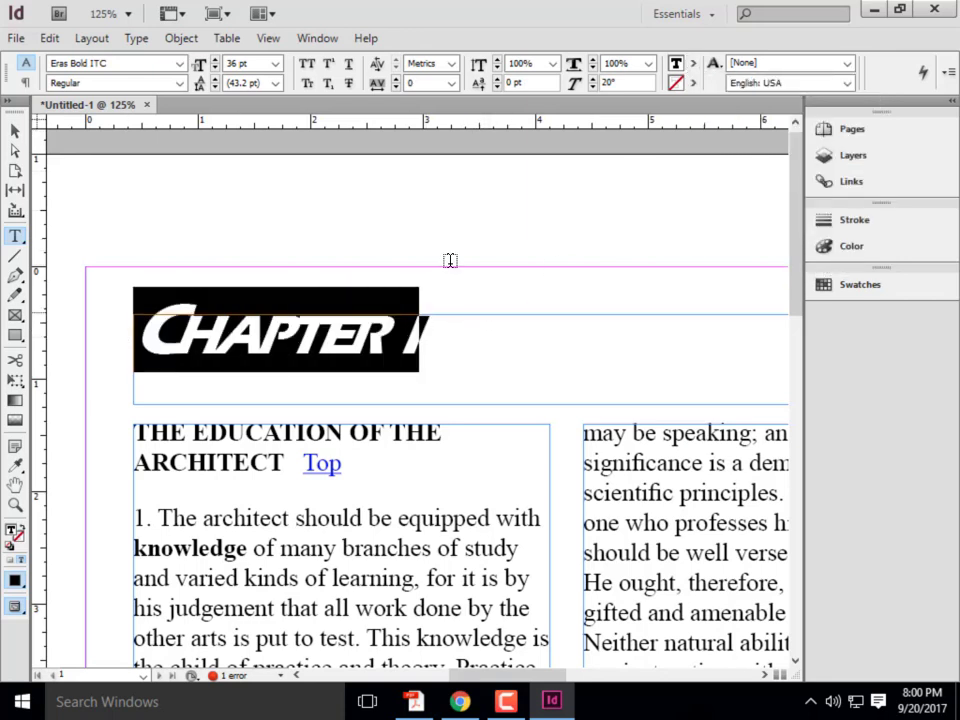
{"action": "left_click", "coordinate": [692, 63]}
{"action": "left_click", "coordinate": [760, 234]}
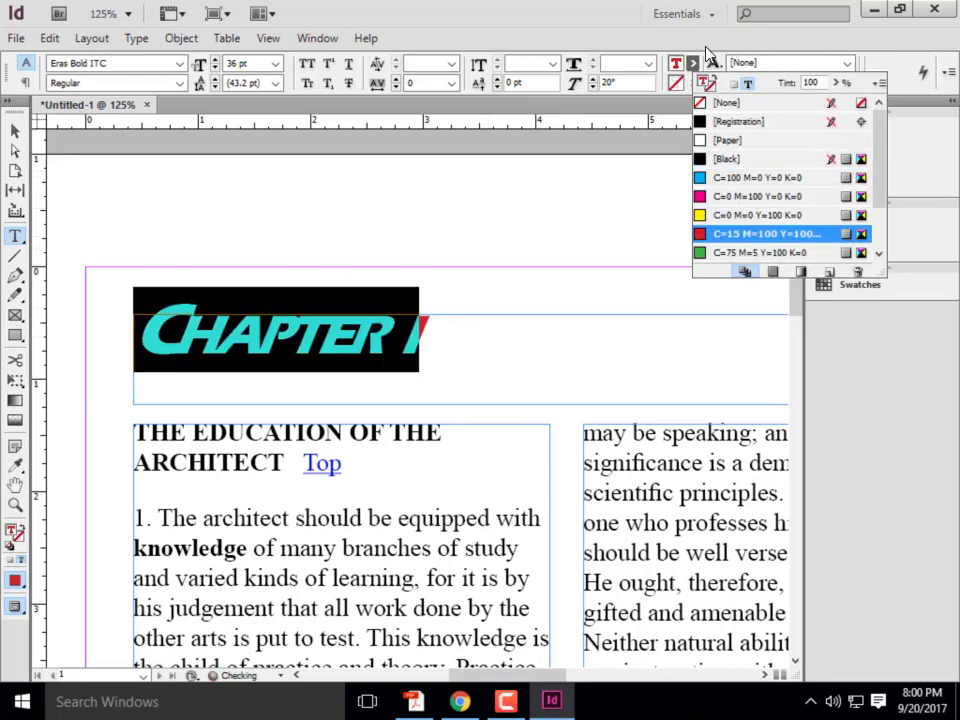
{"action": "left_click", "coordinate": [449, 327]}
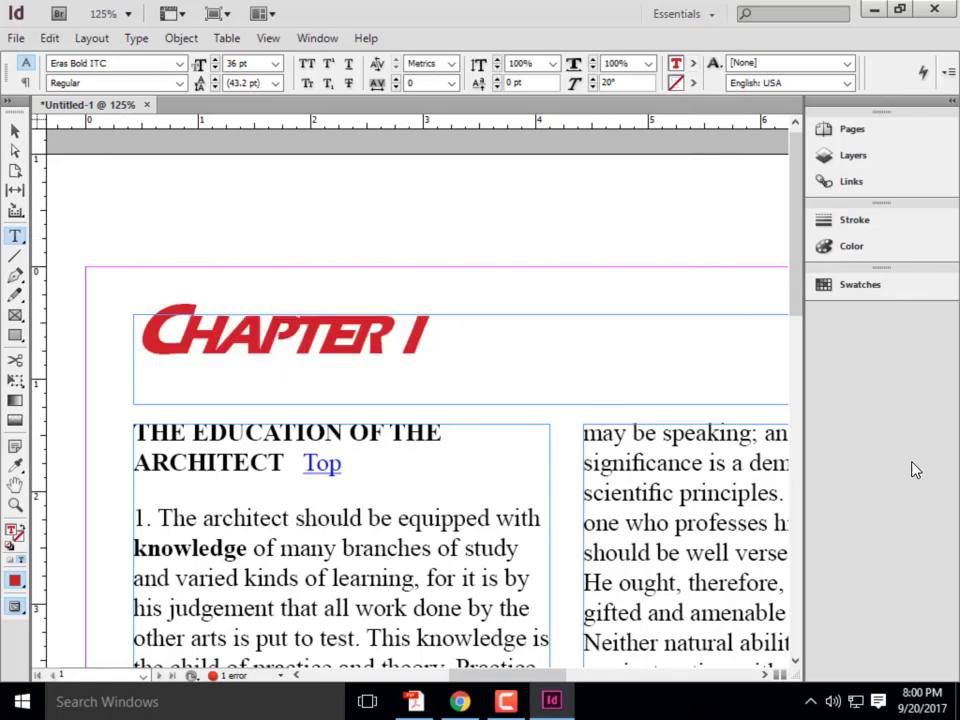
Try to apply a [Black] stroke to the heading with only the text cursor placed in it
{"action": "left_click", "coordinate": [693, 86]}
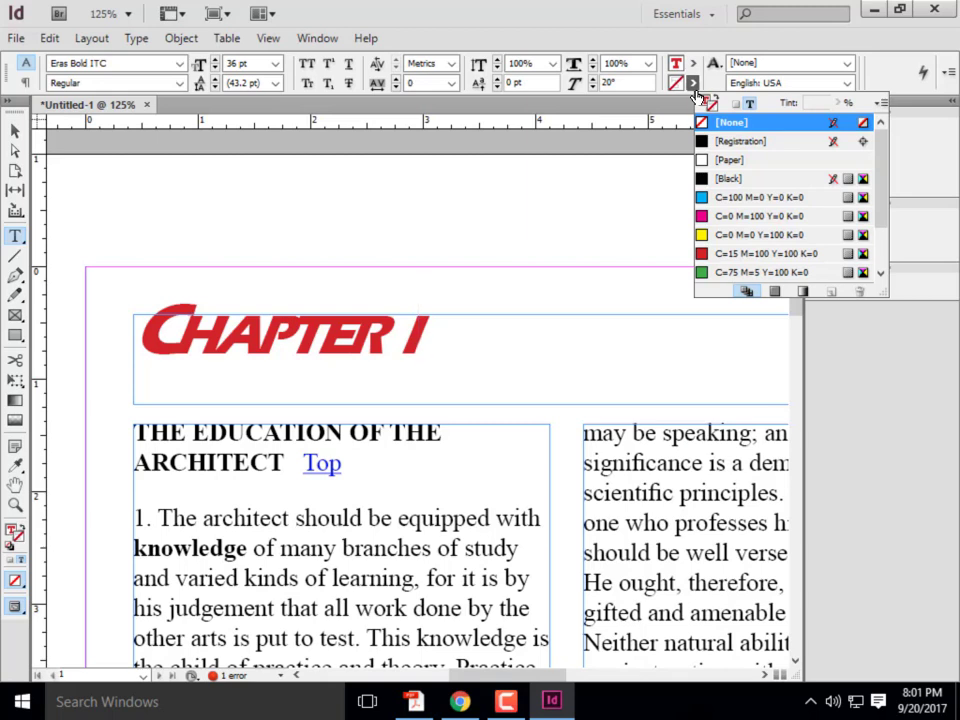
{"action": "left_click", "coordinate": [735, 178]}
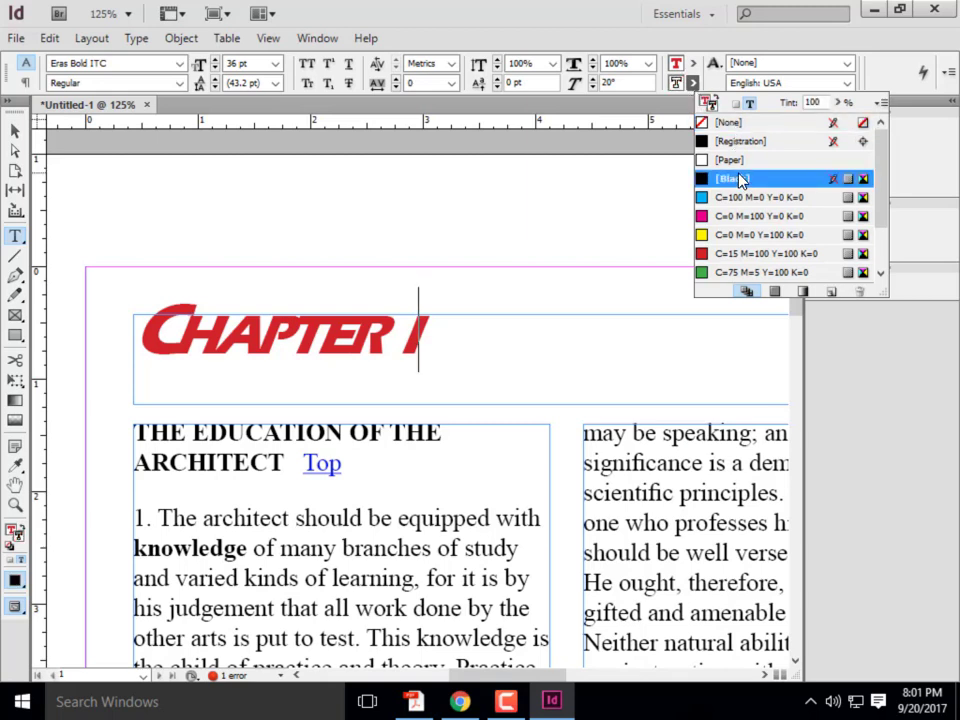
{"action": "left_click", "coordinate": [634, 43]}
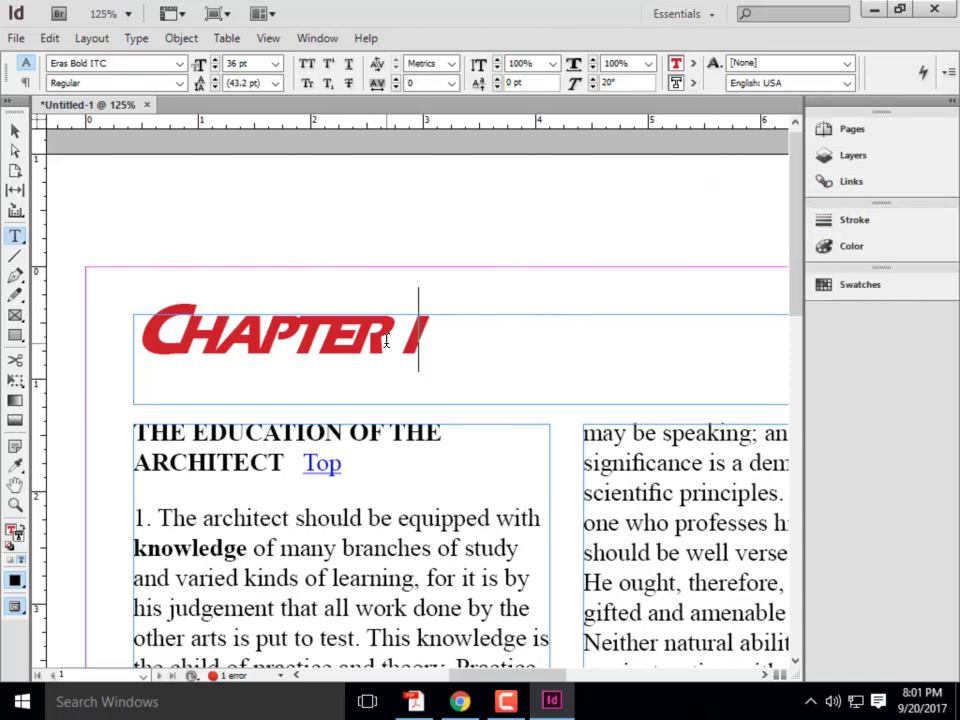
{"action": "scroll", "coordinate": [381, 336], "scroll_direction": "up", "scroll_amount": 4}
{"action": "scroll", "coordinate": [362, 336], "scroll_direction": "down", "scroll_amount": 1}
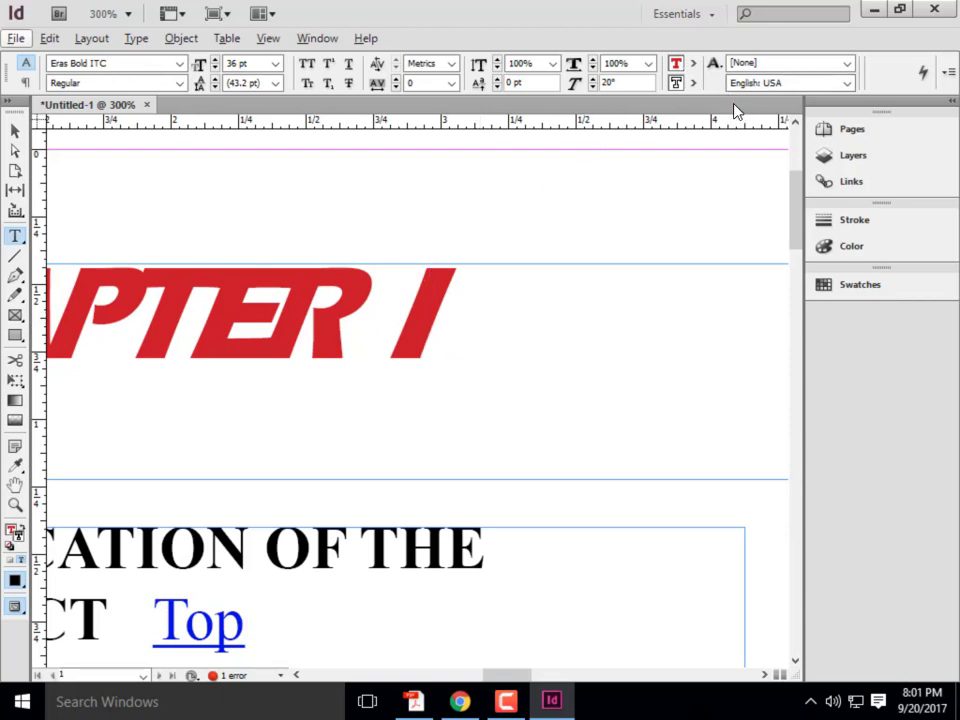
{"action": "left_click", "coordinate": [691, 86]}
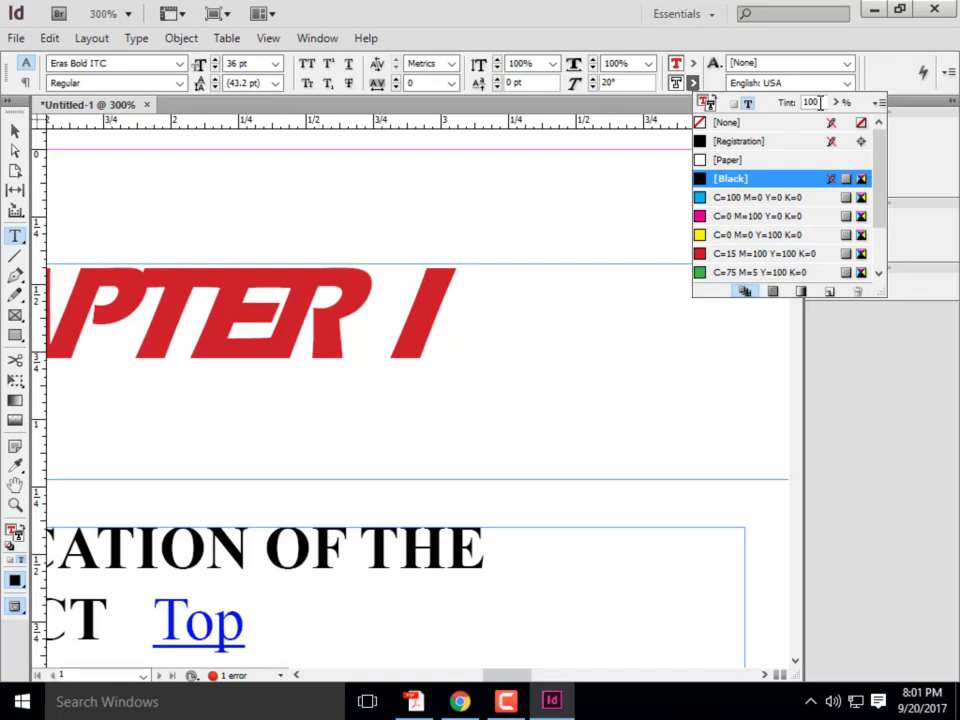
{"action": "left_click", "coordinate": [718, 72]}
{"action": "left_click", "coordinate": [716, 68]}
{"action": "left_click", "coordinate": [896, 86]}
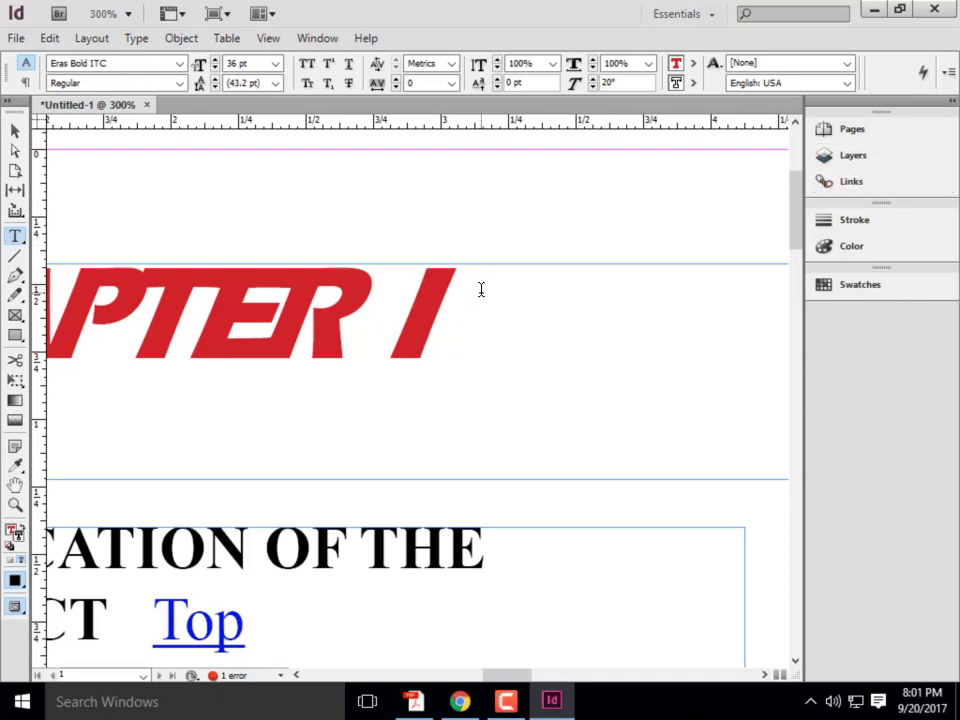
Select the final characters "R I" of the heading, give them a [Black] stroke and deselect them
{"action": "scroll", "coordinate": [486, 286], "scroll_direction": "down", "scroll_amount": 1}
{"action": "left_click_drag", "start_coordinate": [486, 286], "coordinate": [353, 288]}
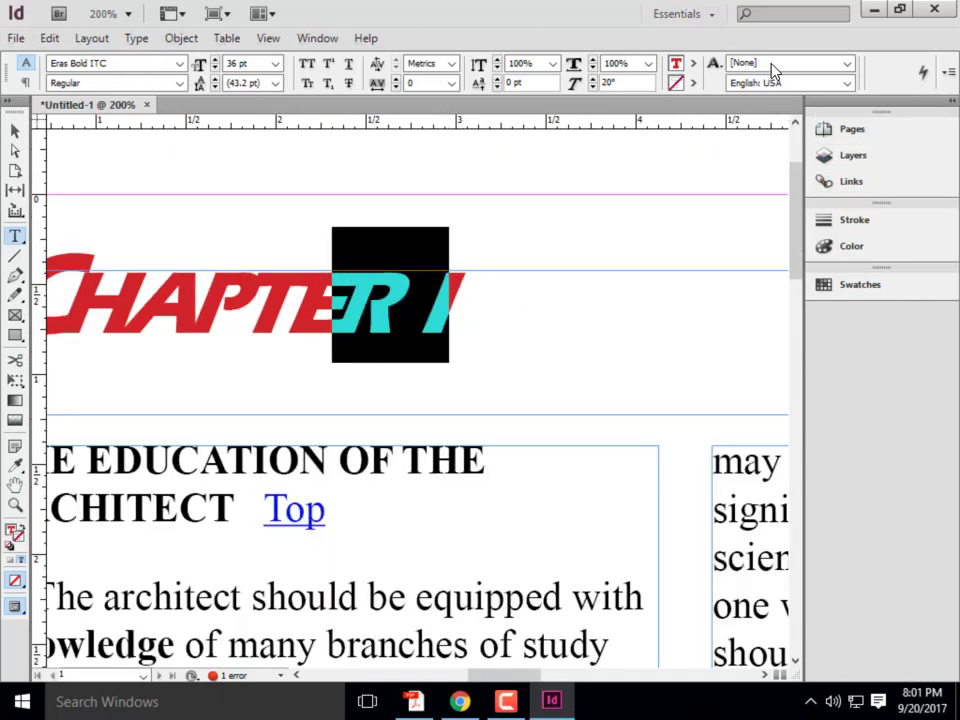
{"action": "left_click", "coordinate": [693, 83]}
{"action": "left_click", "coordinate": [752, 179]}
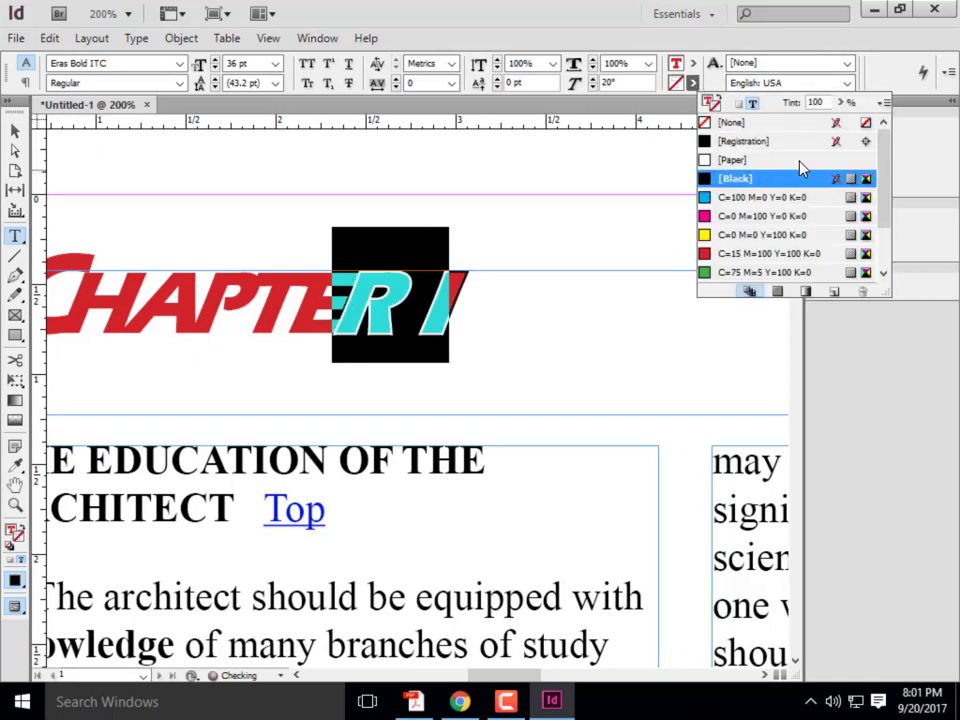
{"action": "left_click", "coordinate": [461, 298]}
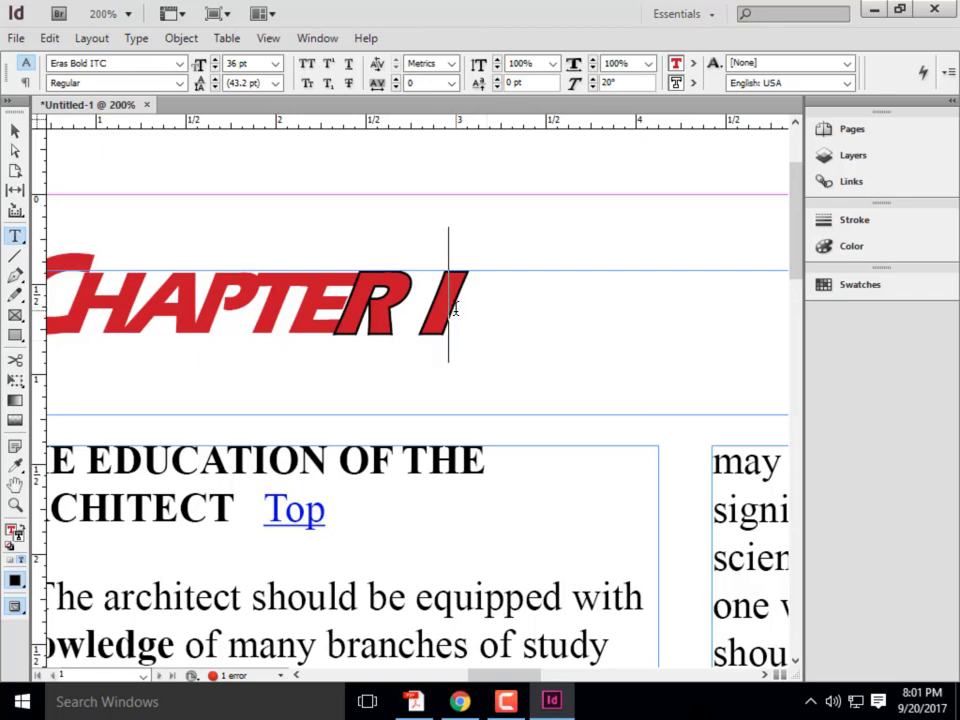
Select the entire "CHAPTER I" heading, apply a [Black] stroke to all its letters and deselect the text
{"action": "key", "text": "shift+Left"}
{"action": "key", "text": "shift+Left"}
{"action": "key", "text": "shift+Left"}
{"action": "left_click", "coordinate": [466, 330]}
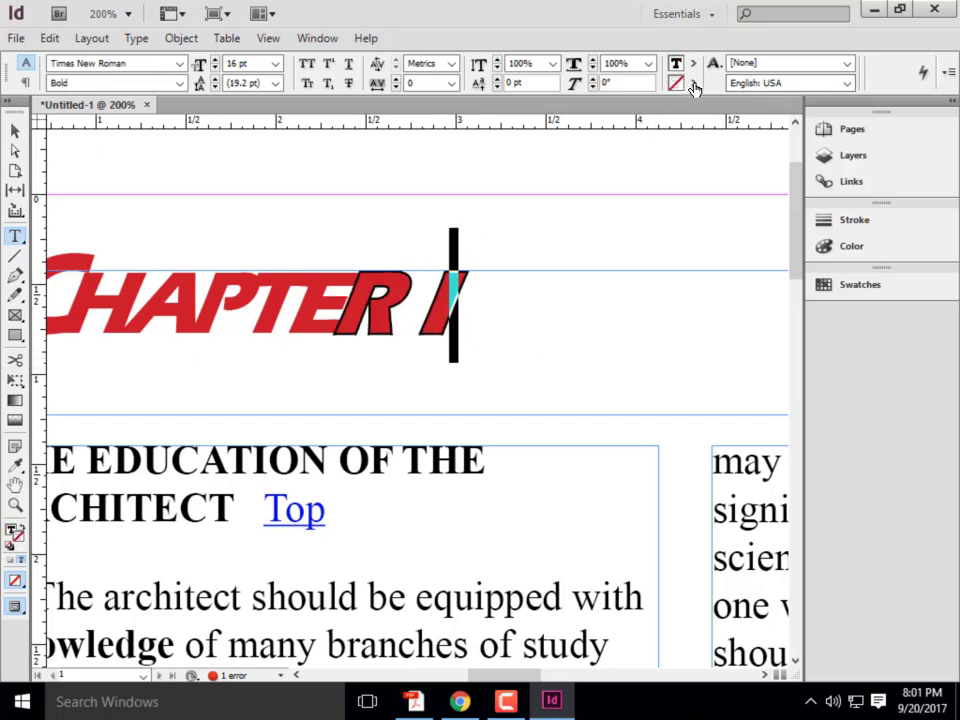
{"action": "left_click_drag", "start_coordinate": [495, 272], "coordinate": [157, 290]}
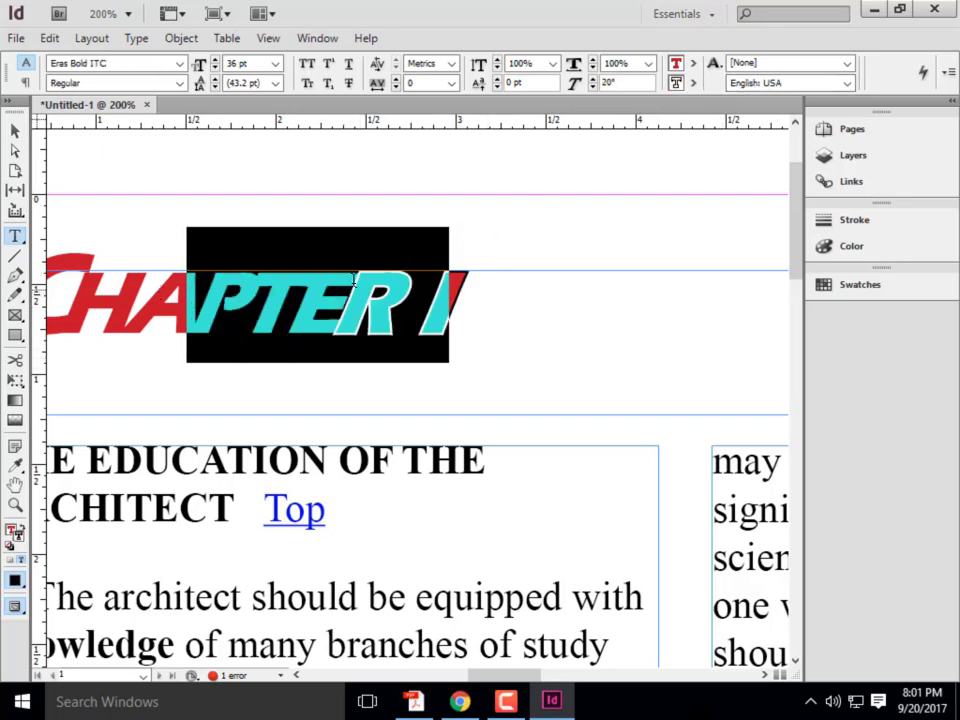
{"action": "key", "text": "ctrl+minus"}
{"action": "key", "text": "ctrl+minus"}
{"action": "key", "text": "shift+Left"}
{"action": "key", "text": "shift+Left"}
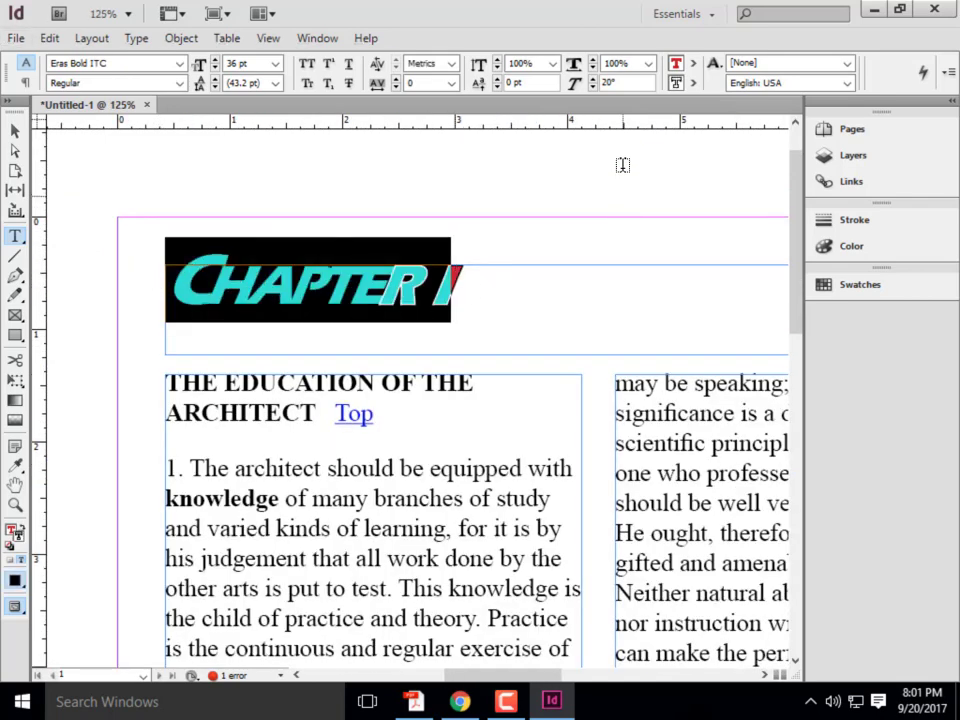
{"action": "left_click", "coordinate": [692, 82]}
{"action": "left_click", "coordinate": [733, 178]}
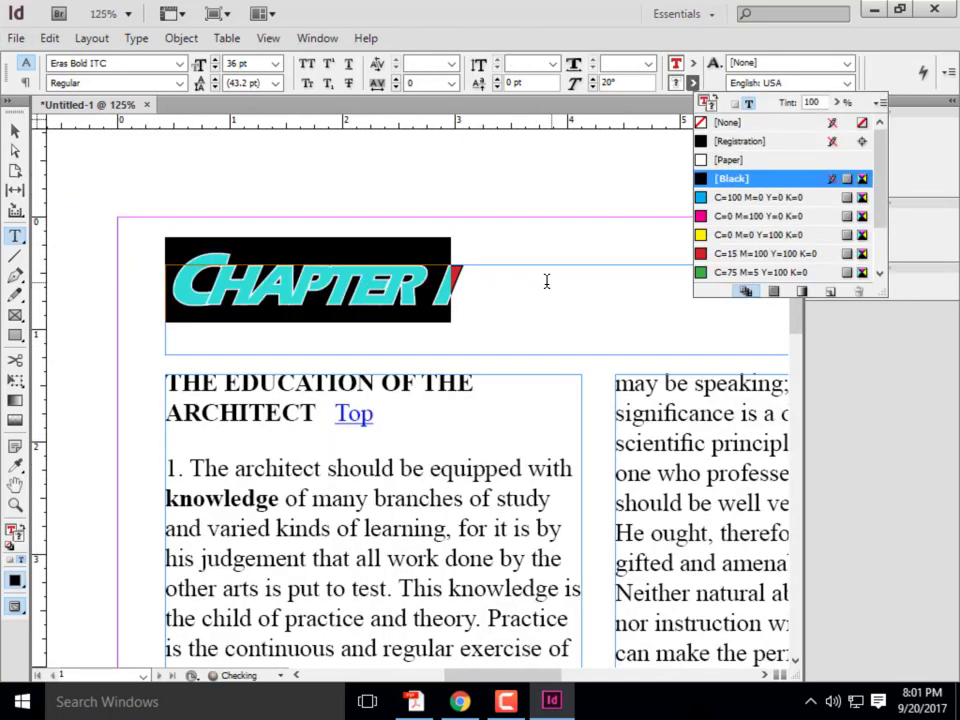
{"action": "left_click", "coordinate": [546, 281]}
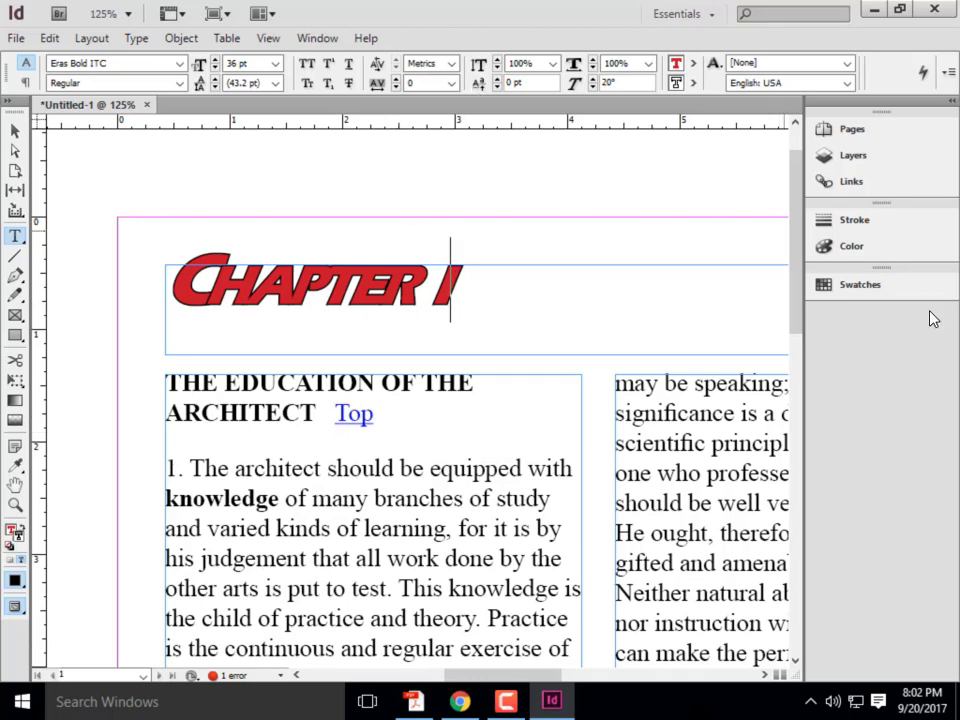
Restrict the text fill swatches to gradients and create a new swatch from the heading's current red fill
{"action": "key", "text": "ctrl+4"}
{"action": "scroll", "coordinate": [395, 296], "scroll_direction": "up", "scroll_amount": 2}
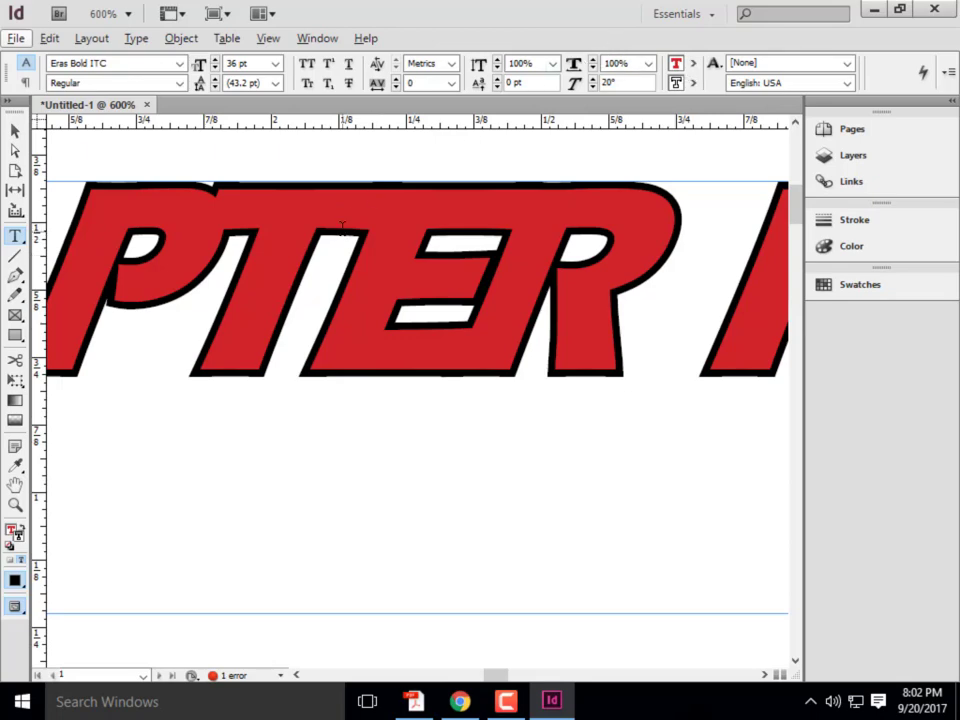
{"action": "scroll", "coordinate": [313, 235], "scroll_direction": "down", "scroll_amount": 2}
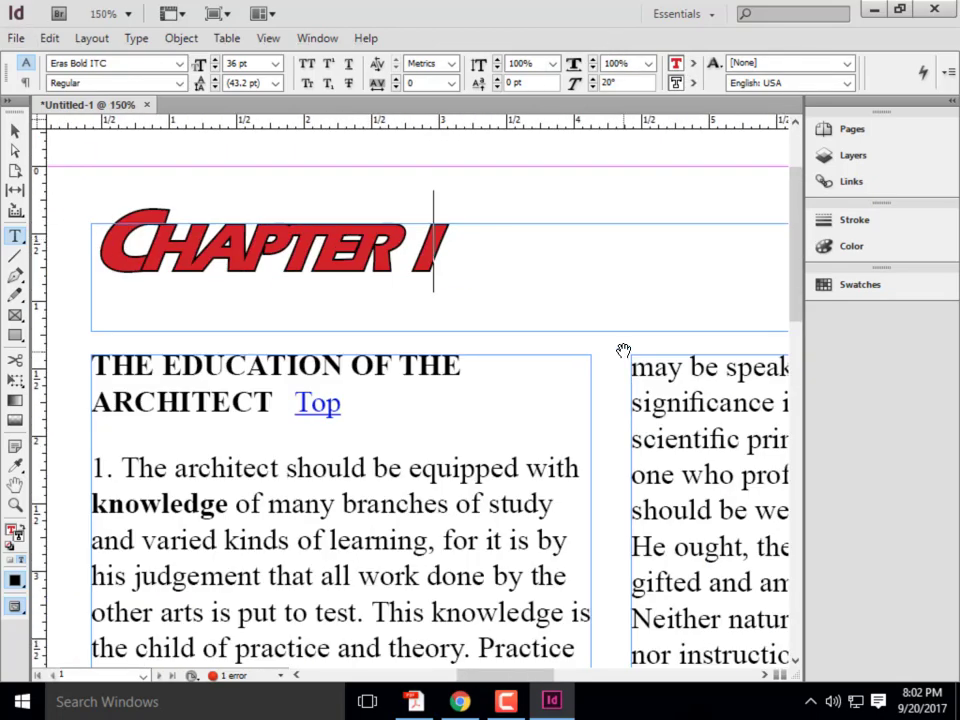
{"action": "scroll", "coordinate": [600, 343], "scroll_direction": "up", "scroll_amount": 1}
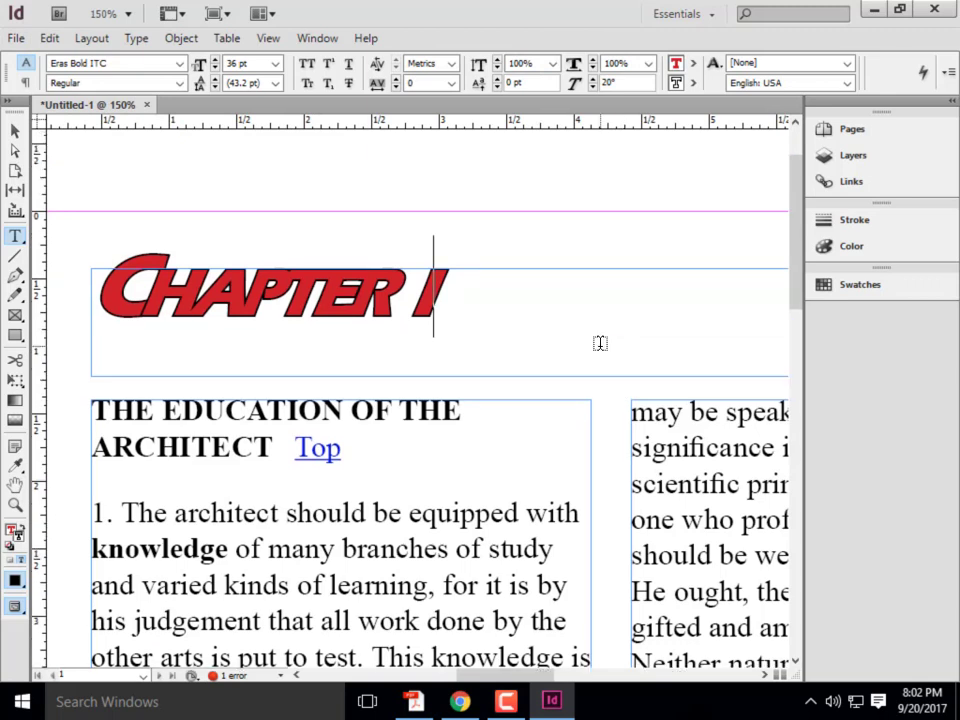
{"action": "left_click", "coordinate": [691, 64]}
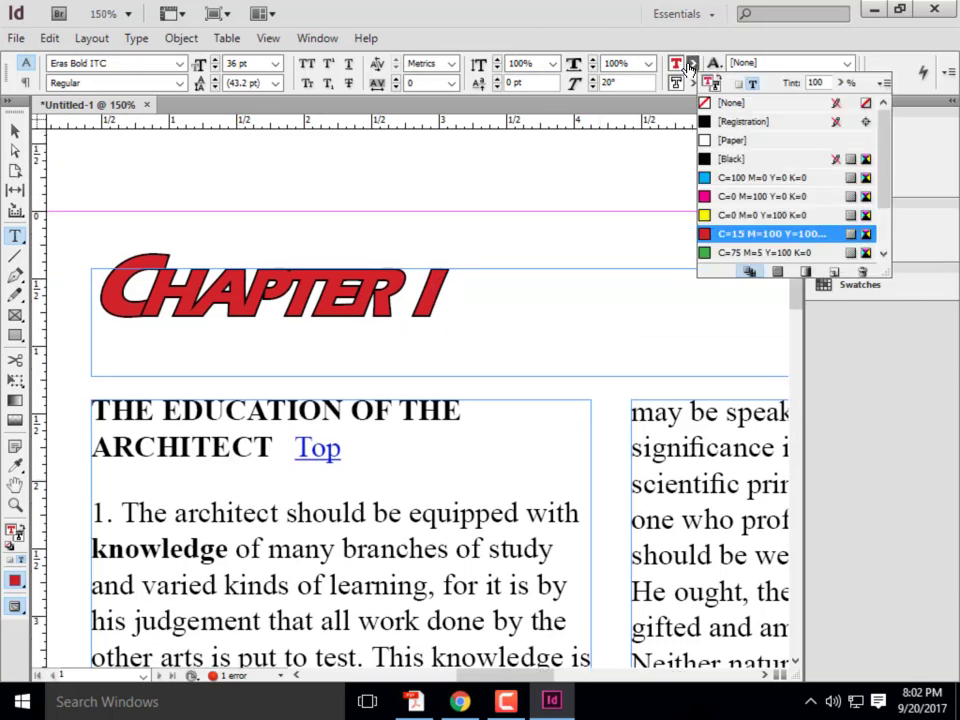
{"action": "left_click", "coordinate": [806, 272]}
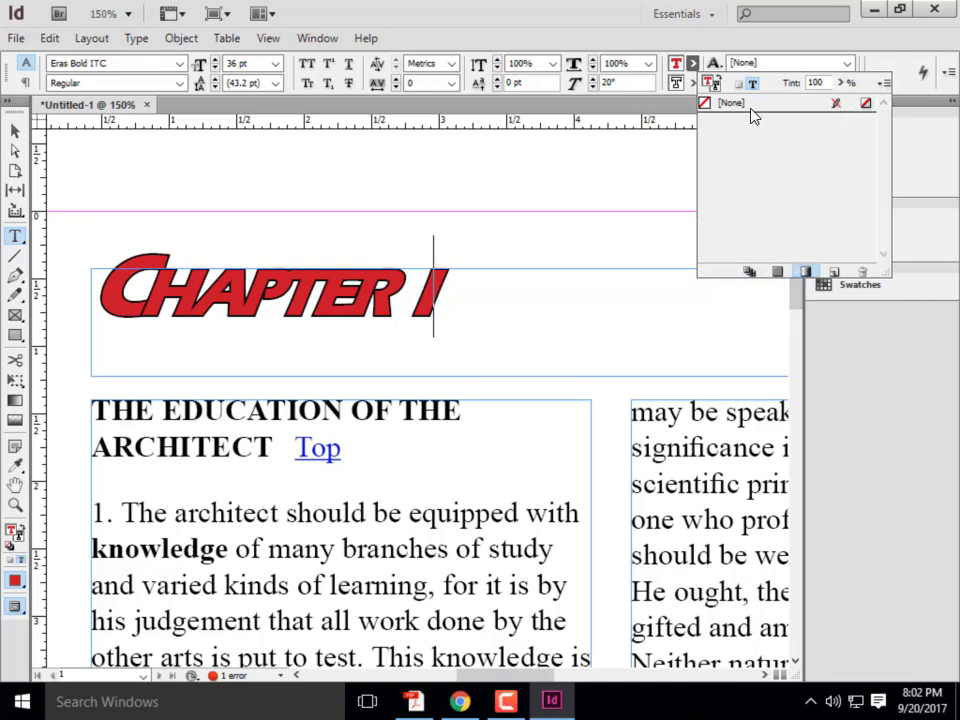
{"action": "left_click", "coordinate": [832, 275]}
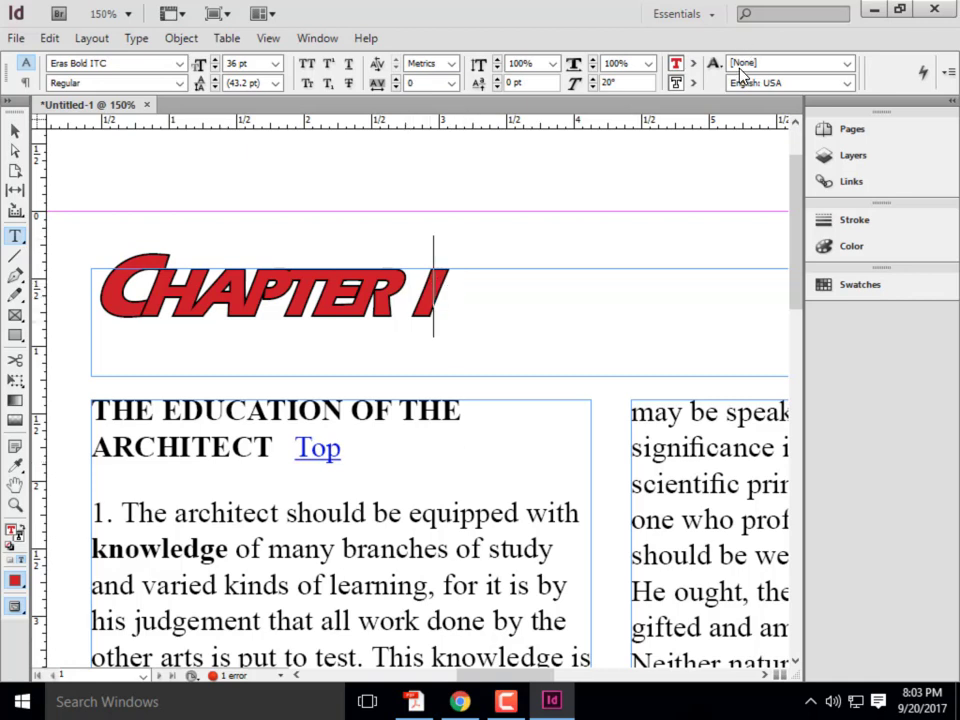
{"action": "left_click", "coordinate": [691, 65]}
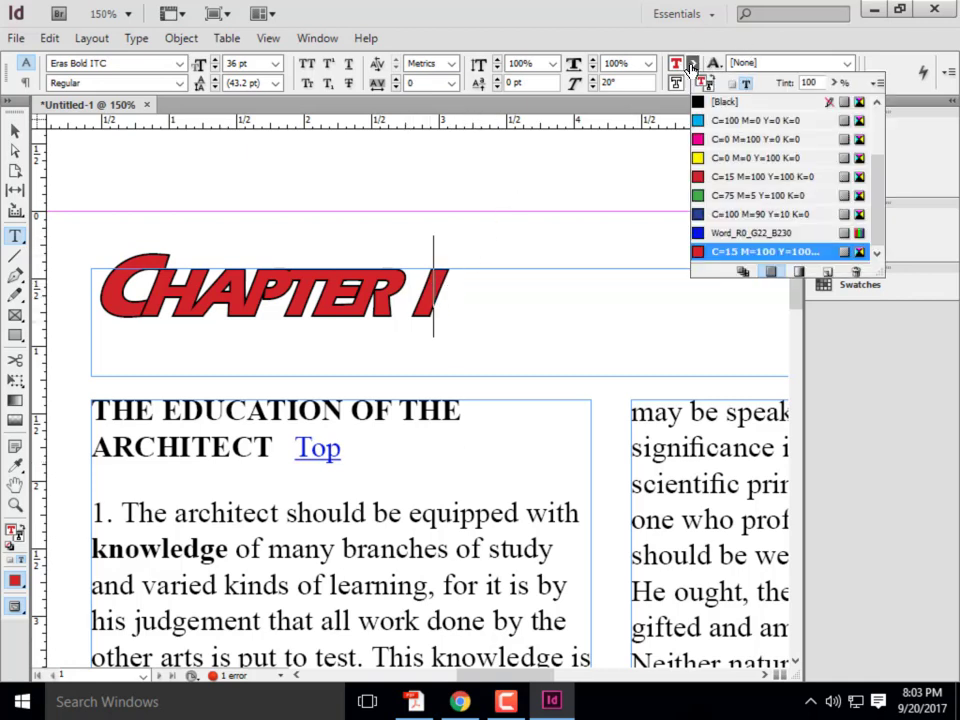
{"action": "left_click", "coordinate": [691, 65]}
{"action": "left_click", "coordinate": [691, 65]}
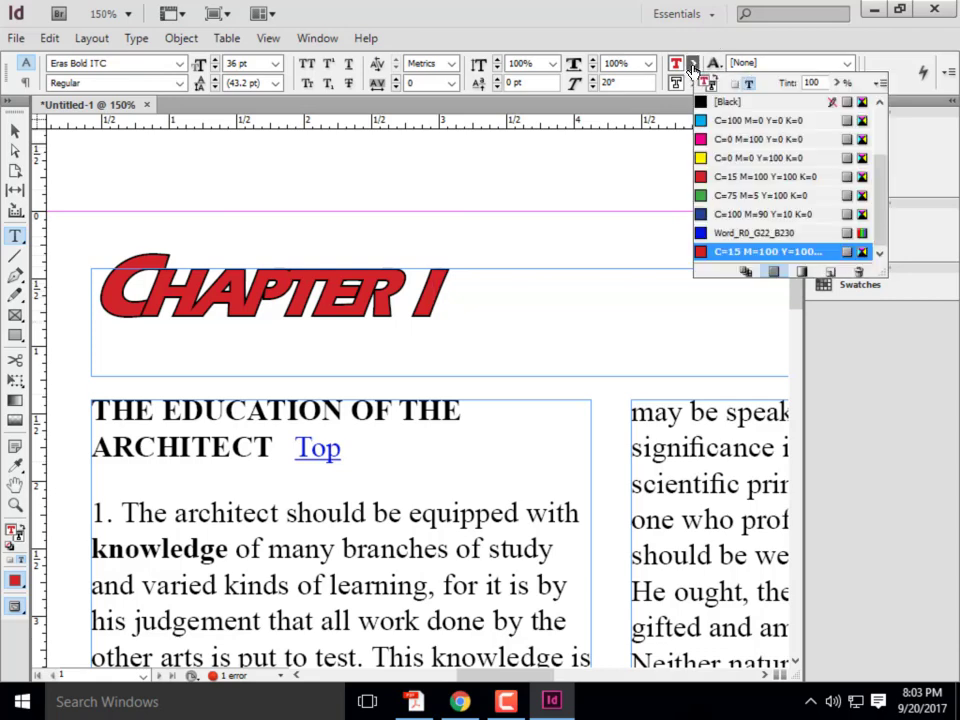
{"action": "left_click", "coordinate": [691, 66]}
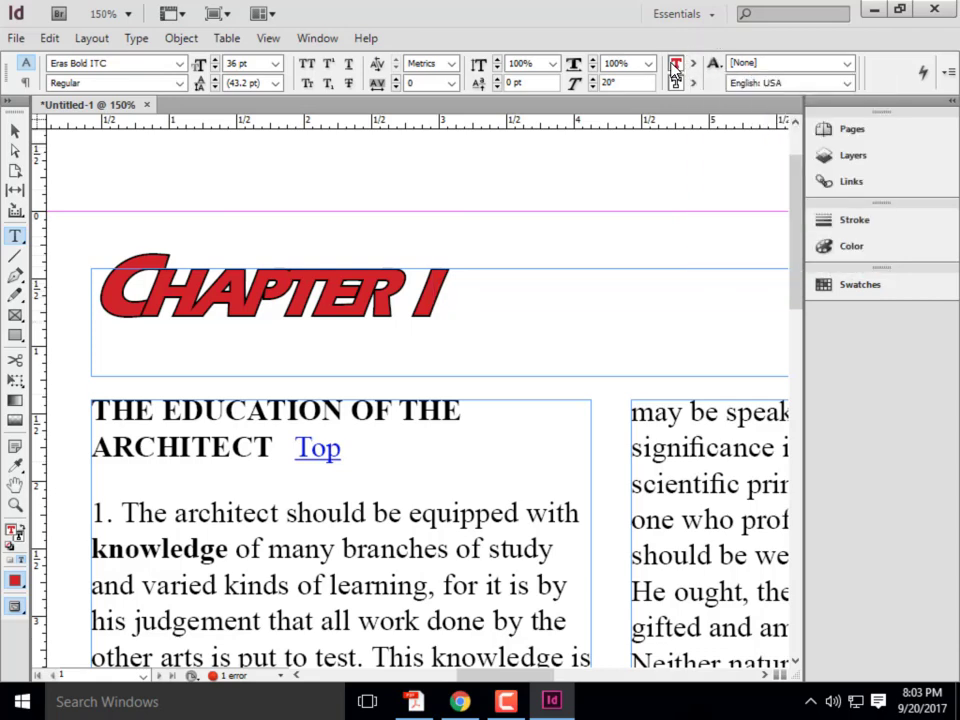
Open the Color Picker for the text fill, sample several colours and pick a muted purple with RGB 189, 126, 178
{"action": "double_click", "coordinate": [675, 65]}
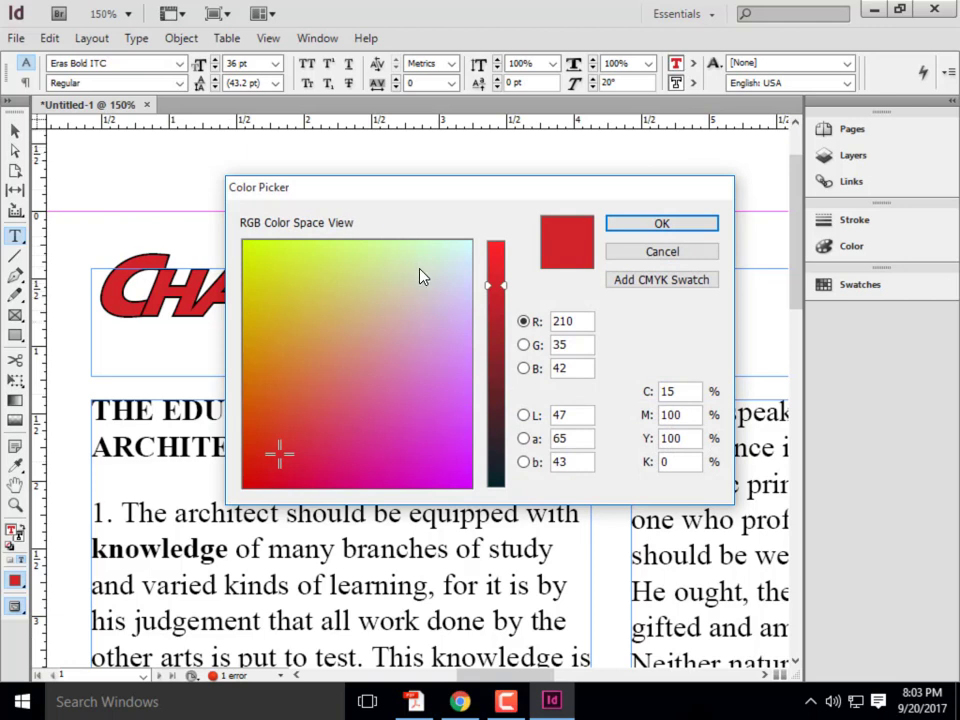
{"action": "left_click", "coordinate": [275, 312]}
{"action": "left_click", "coordinate": [268, 284]}
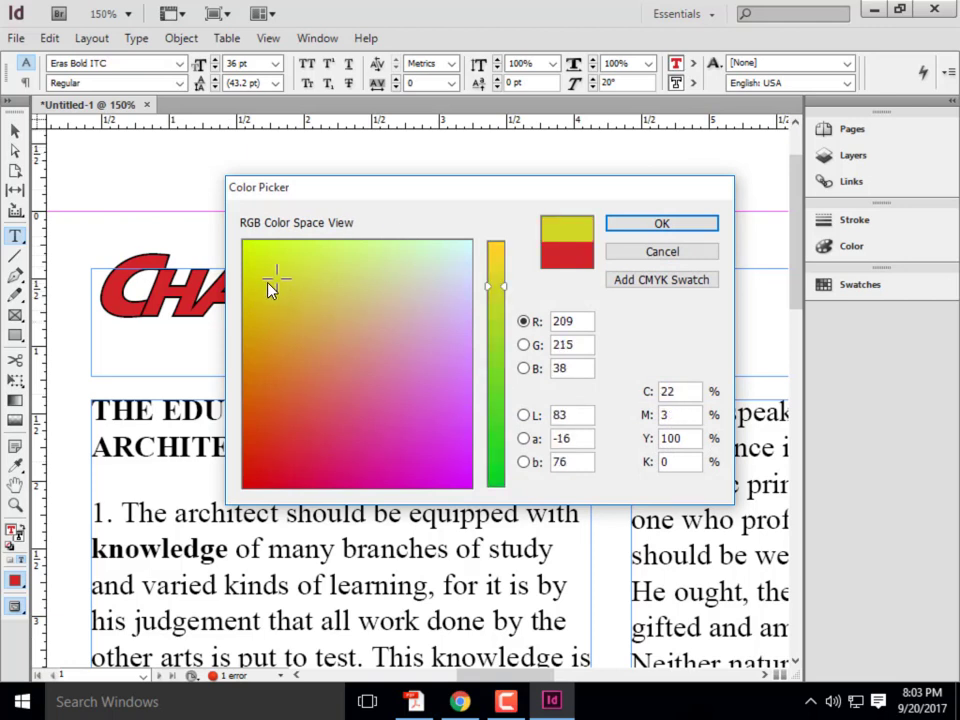
{"action": "left_click", "coordinate": [250, 280]}
{"action": "left_click_drag", "start_coordinate": [258, 285], "coordinate": [334, 410]}
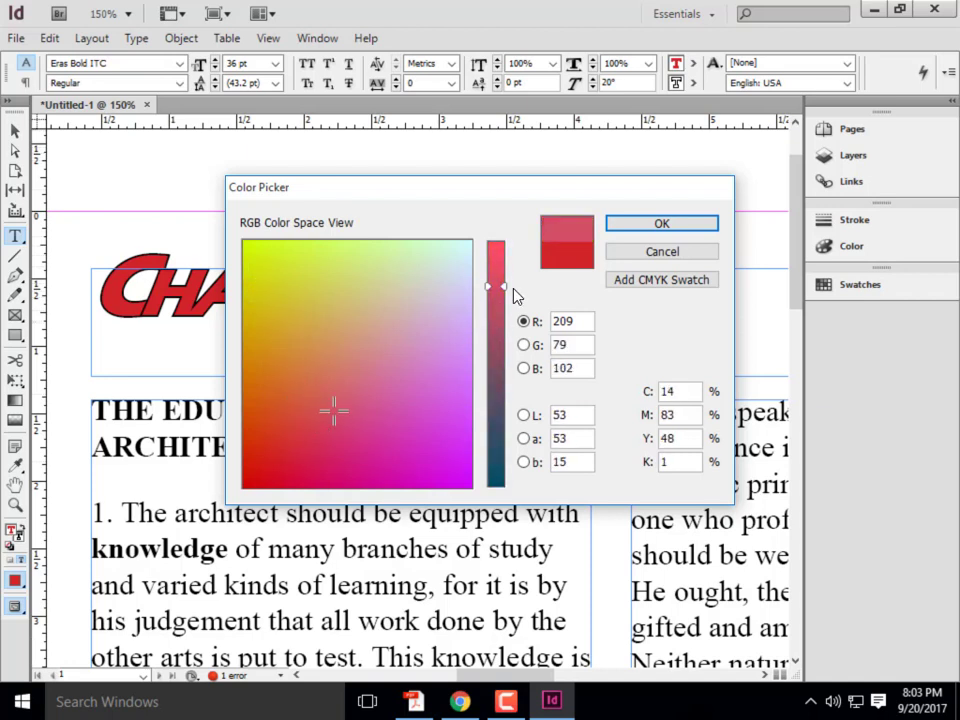
{"action": "mouse_move", "coordinate": [506, 291]}
{"action": "left_mouse_down"}
{"action": "mouse_move", "coordinate": [506, 400]}
{"action": "mouse_move", "coordinate": [507, 267]}
{"action": "mouse_move", "coordinate": [507, 316]}
{"action": "left_mouse_up"}
{"action": "left_click_drag", "start_coordinate": [439, 330], "coordinate": [430, 297]}
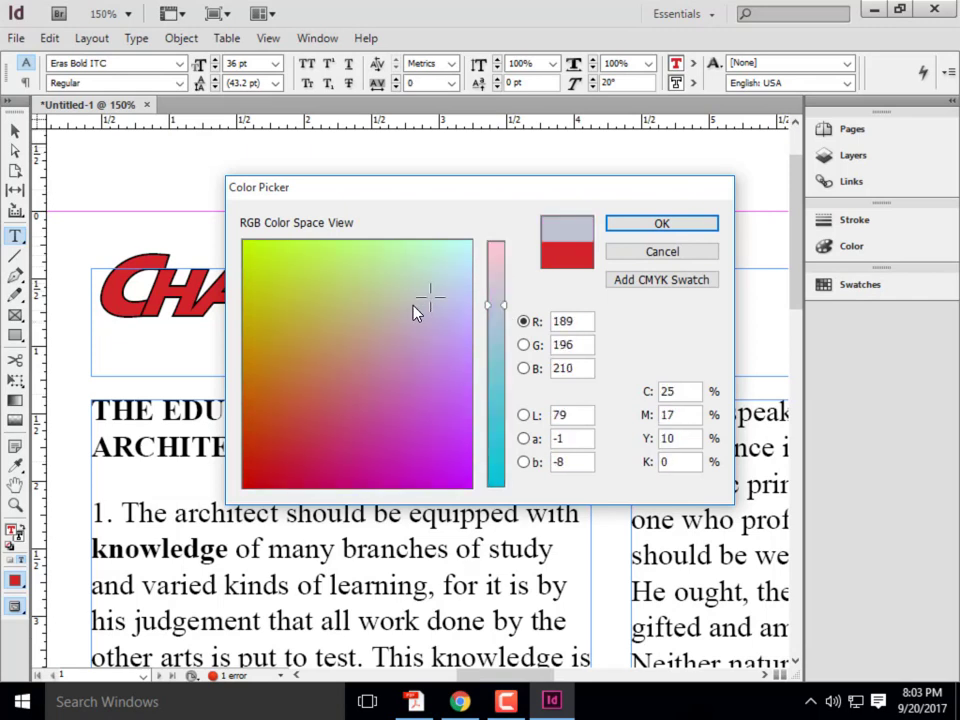
{"action": "left_click", "coordinate": [402, 366]}
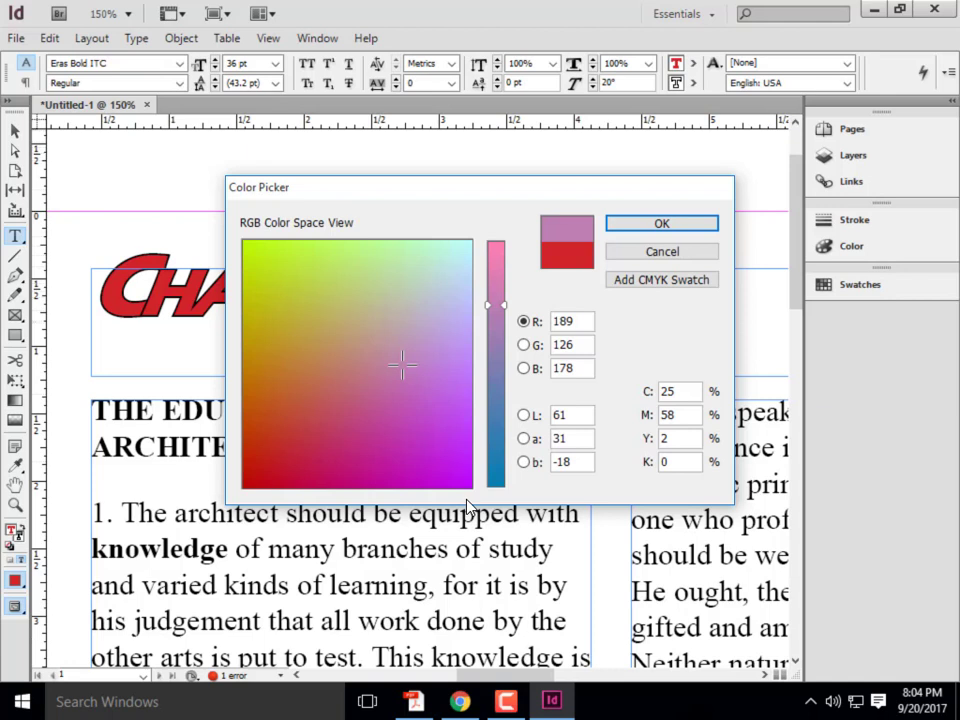
Define the fill colour numerically as R 26, G 45, B 125 in the Color Picker
{"action": "double_click", "coordinate": [548, 322]}
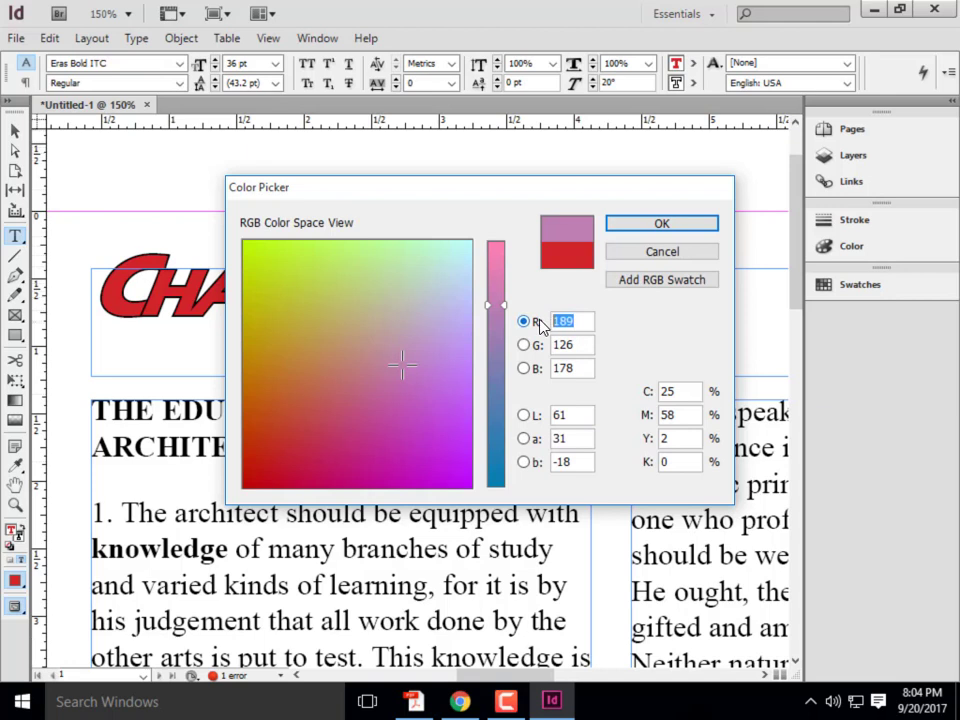
{"action": "type", "text": "26"}
{"action": "key", "text": "Tab"}
{"action": "type", "text": "45"}
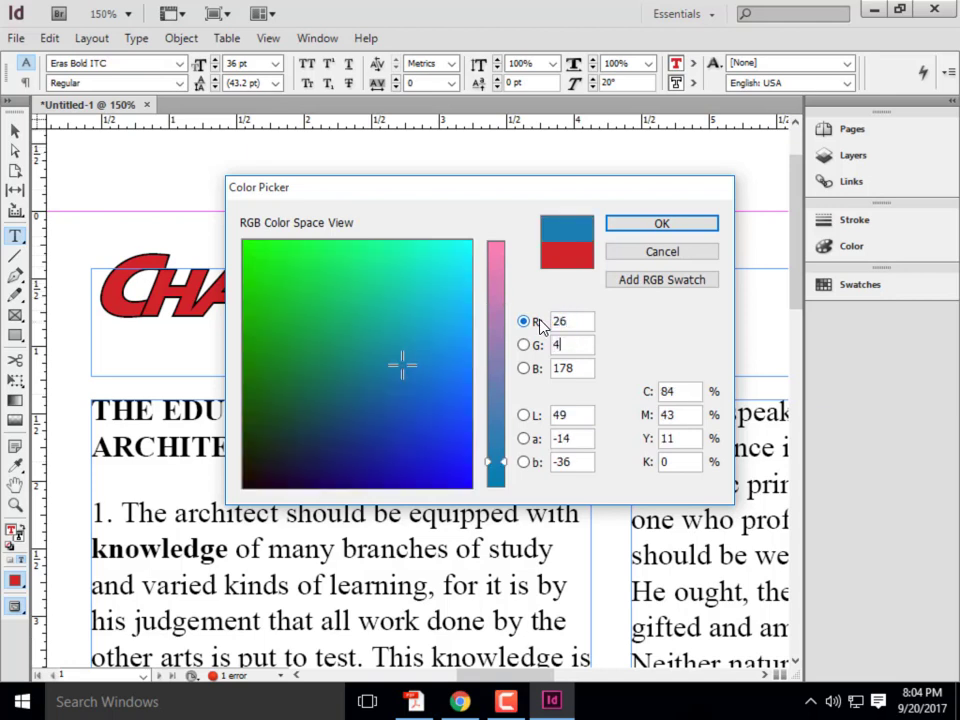
{"action": "key", "text": "Tab"}
{"action": "type", "text": "125"}
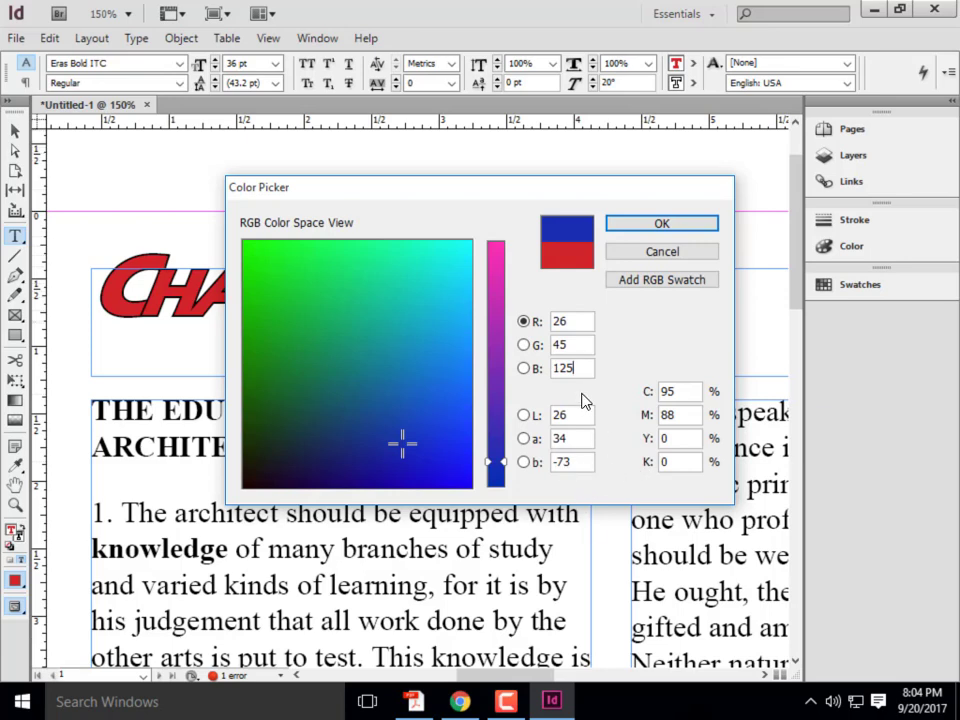
Confirm the custom colour, select the entire "CHAPTER I" heading and fill it with a tan orange sampled in the Color Picker
{"action": "left_click", "coordinate": [630, 224]}
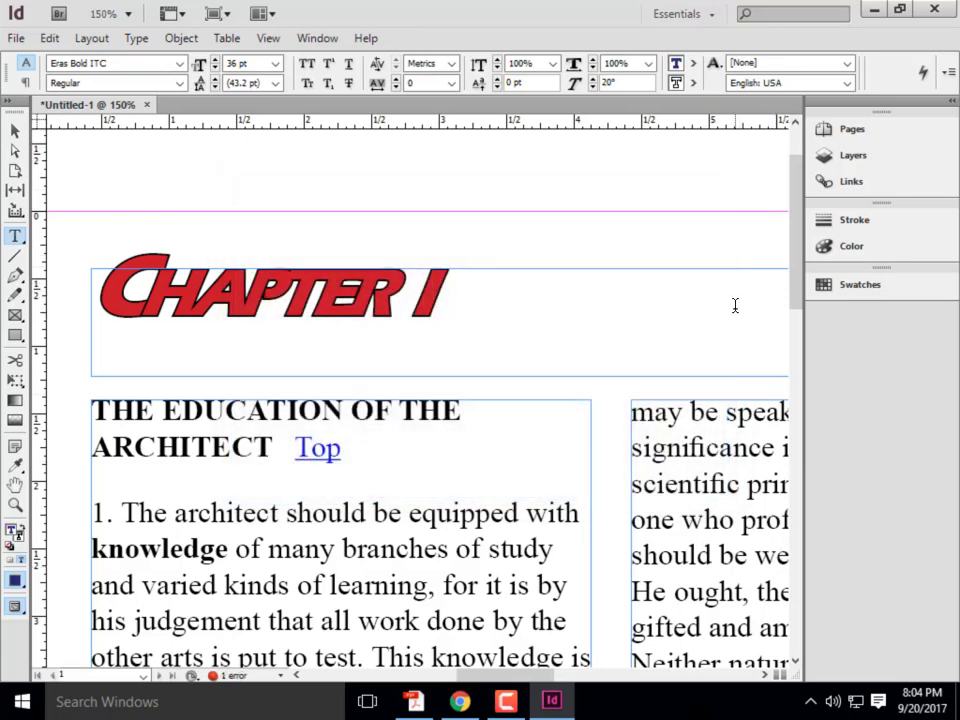
{"action": "left_click_drag", "start_coordinate": [440, 290], "coordinate": [188, 290]}
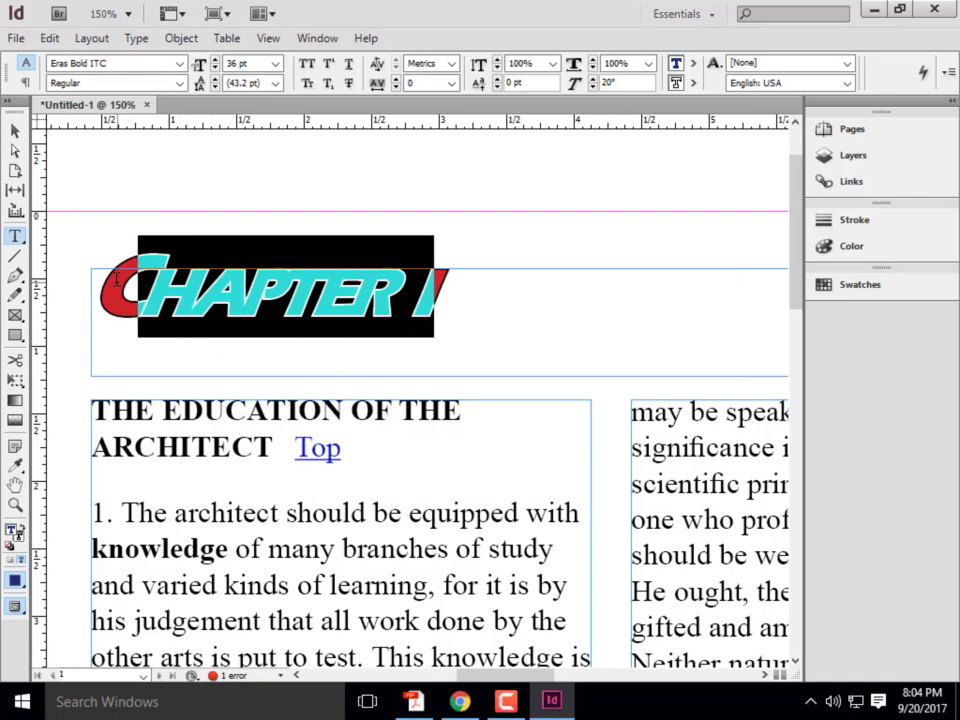
{"action": "left_click_drag", "start_coordinate": [510, 274], "coordinate": [124, 268]}
{"action": "scroll", "coordinate": [663, 175], "scroll_direction": "left", "scroll_amount": 5}
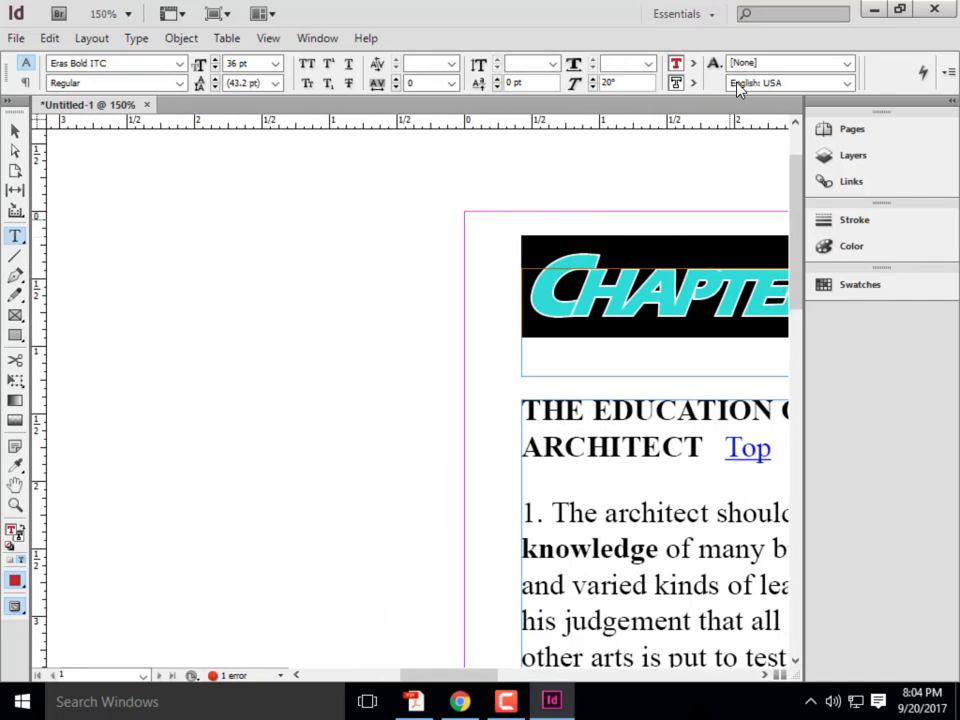
{"action": "double_click", "coordinate": [676, 65]}
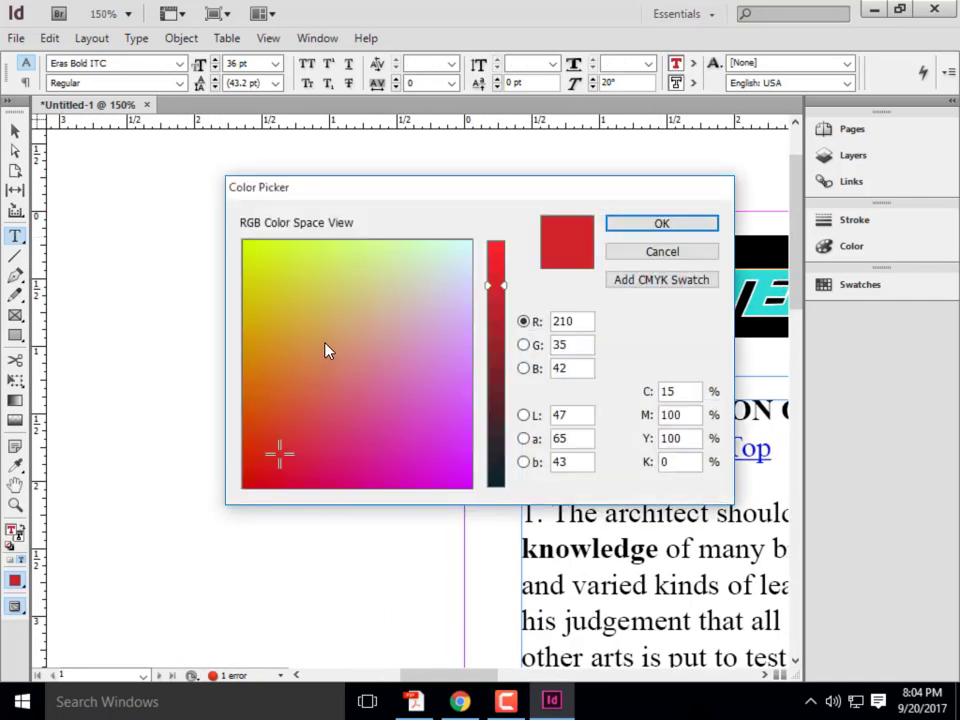
{"action": "left_click", "coordinate": [322, 340]}
{"action": "key", "text": "Return"}
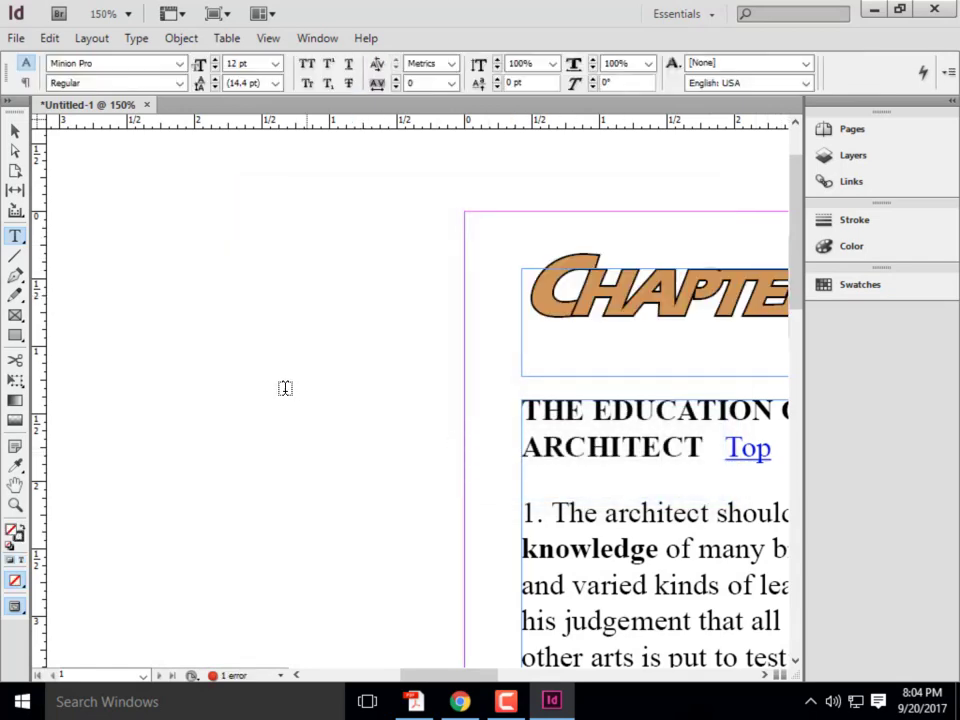
{"action": "key", "text": "ctrl+1"}
{"action": "key", "text": "ctrl+5"}
{"action": "key", "text": "ctrl+1"}
{"action": "key", "text": "alt"}
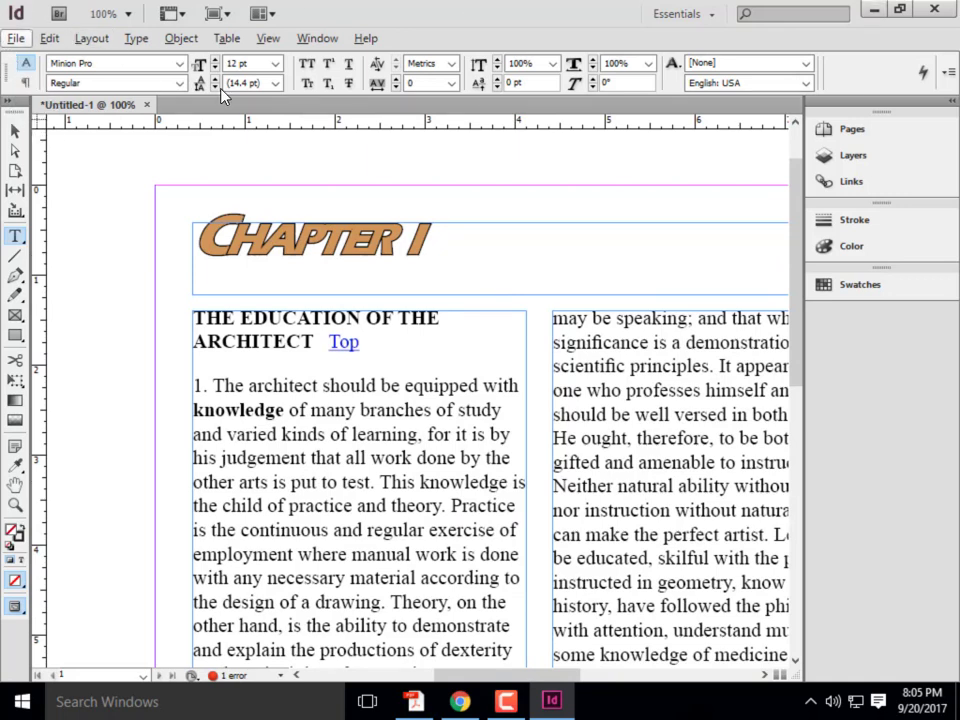
{"action": "key", "text": "Left"}
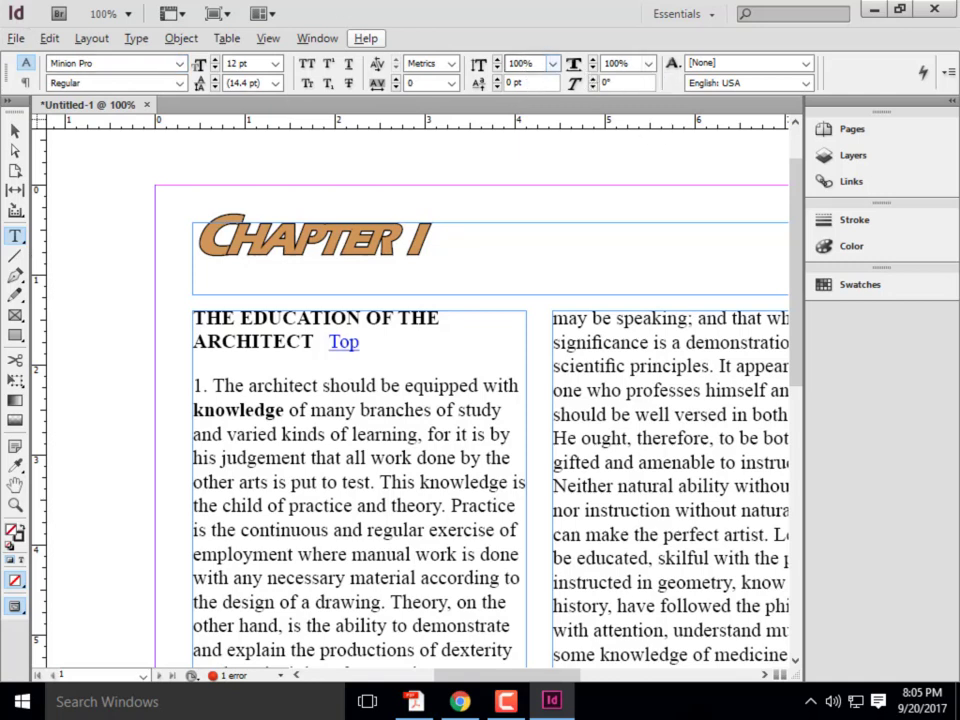
{"action": "key", "text": "Right"}
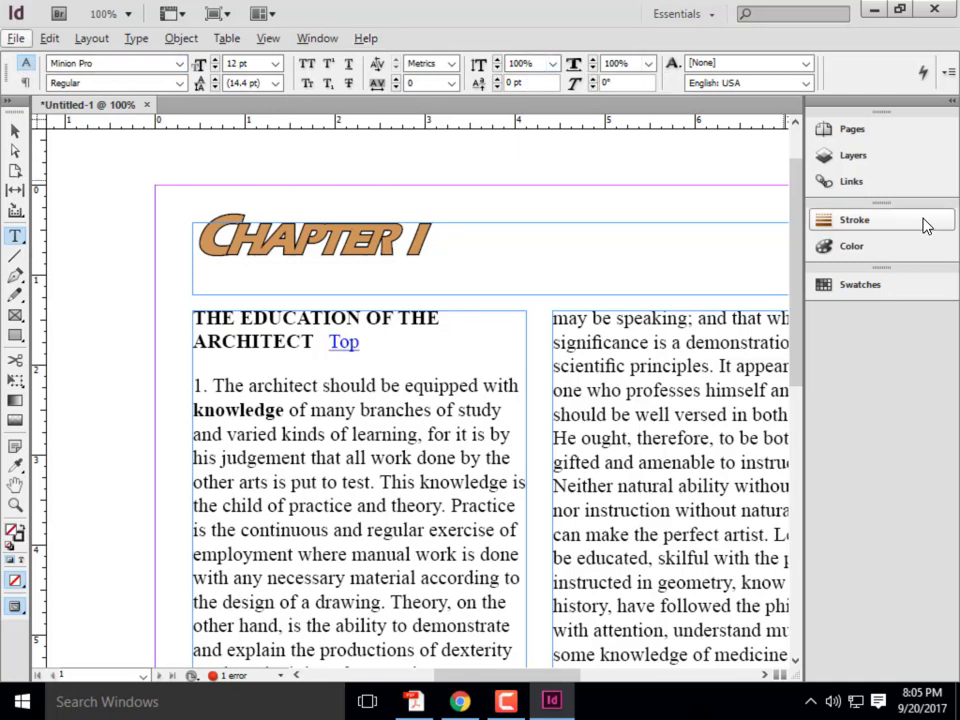
Switch between the Typography and Essentials workspaces to compare their panel sets, finishing in Typography
{"action": "left_click", "coordinate": [716, 19]}
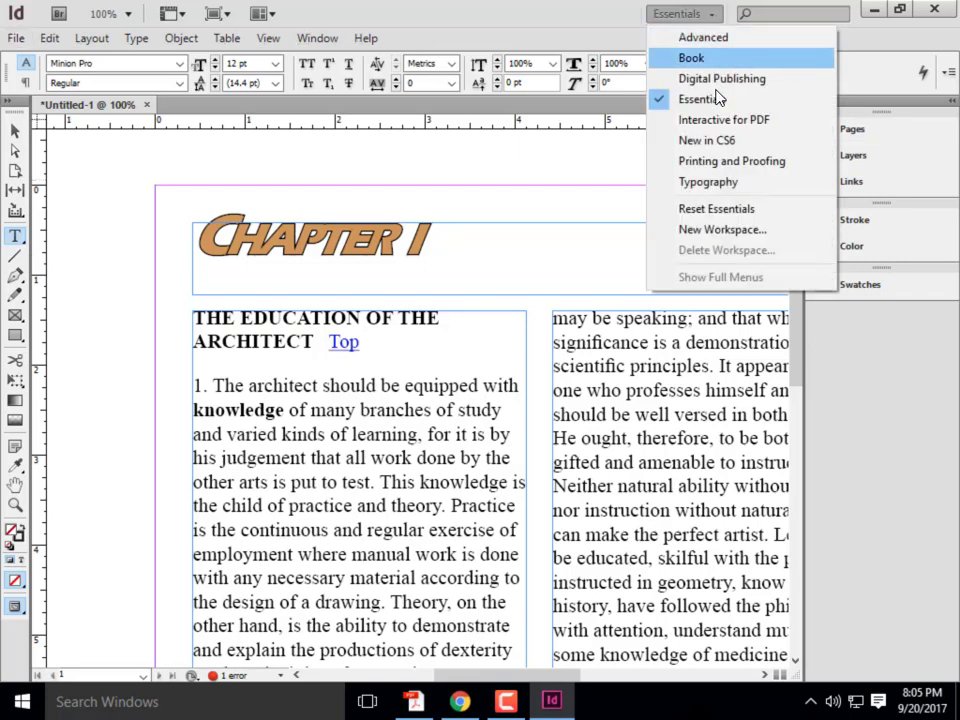
{"action": "left_click", "coordinate": [709, 182]}
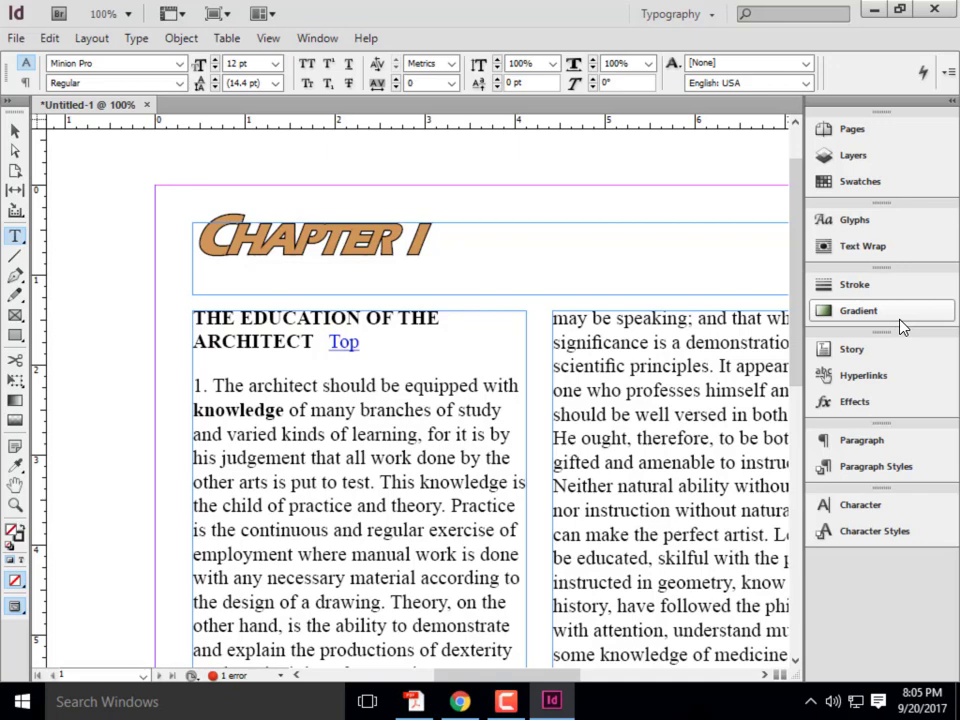
{"action": "key", "text": "alt"}
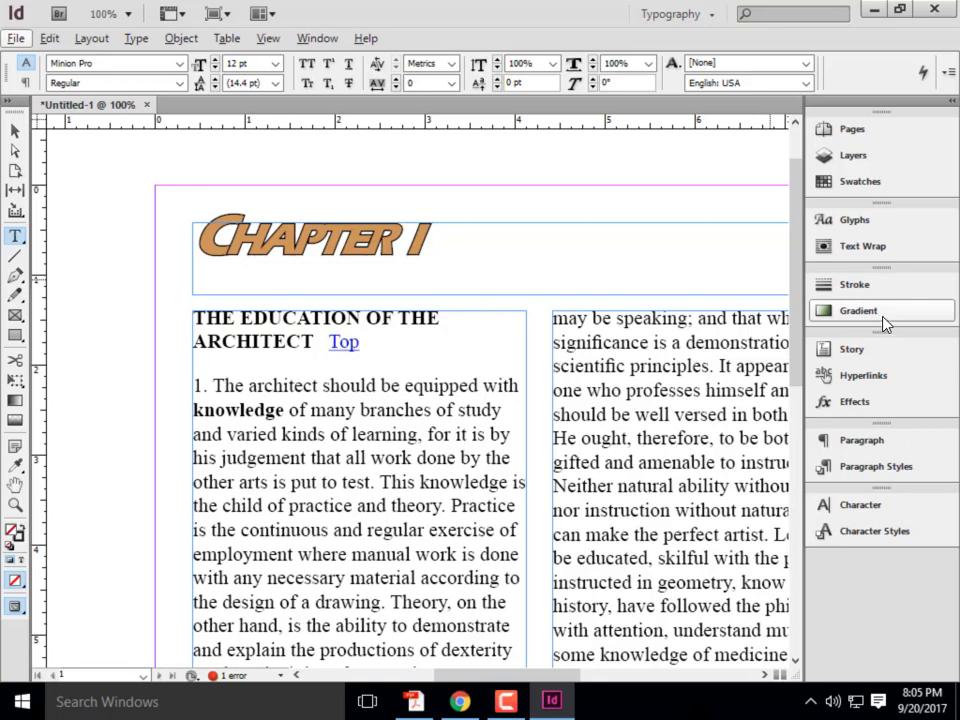
{"action": "left_click", "coordinate": [690, 15]}
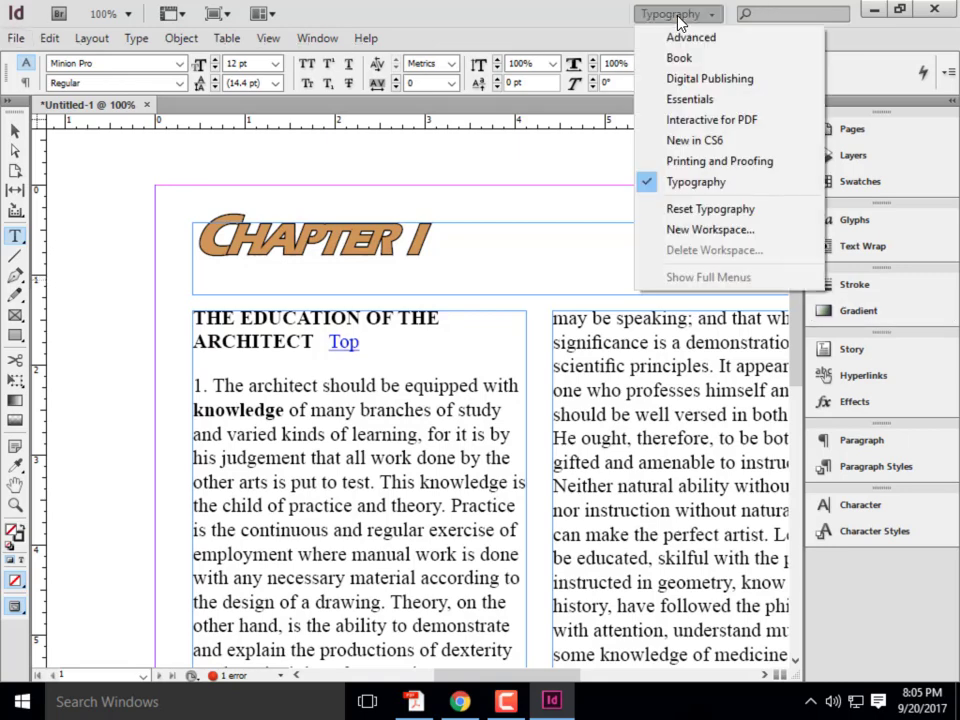
{"action": "left_click", "coordinate": [690, 99]}
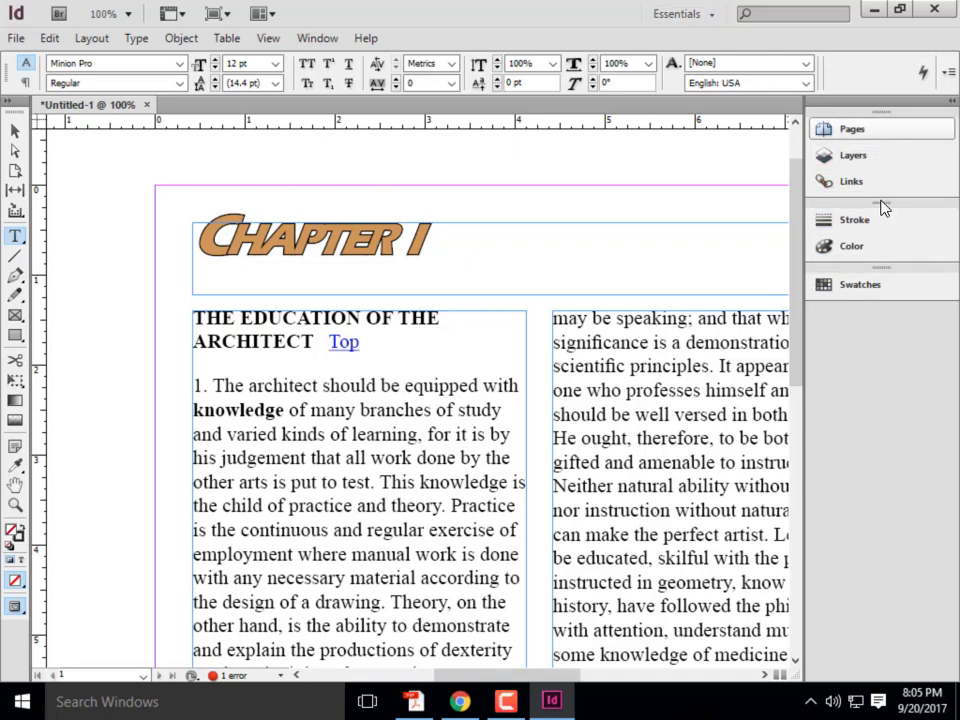
{"action": "left_click", "coordinate": [705, 15]}
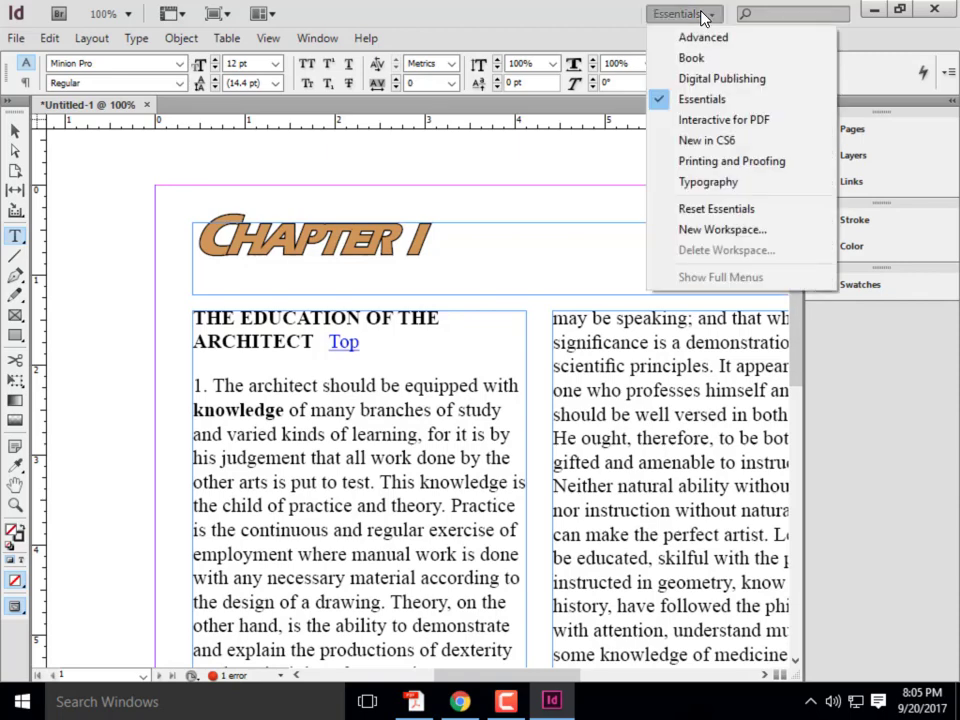
{"action": "left_click", "coordinate": [708, 182]}
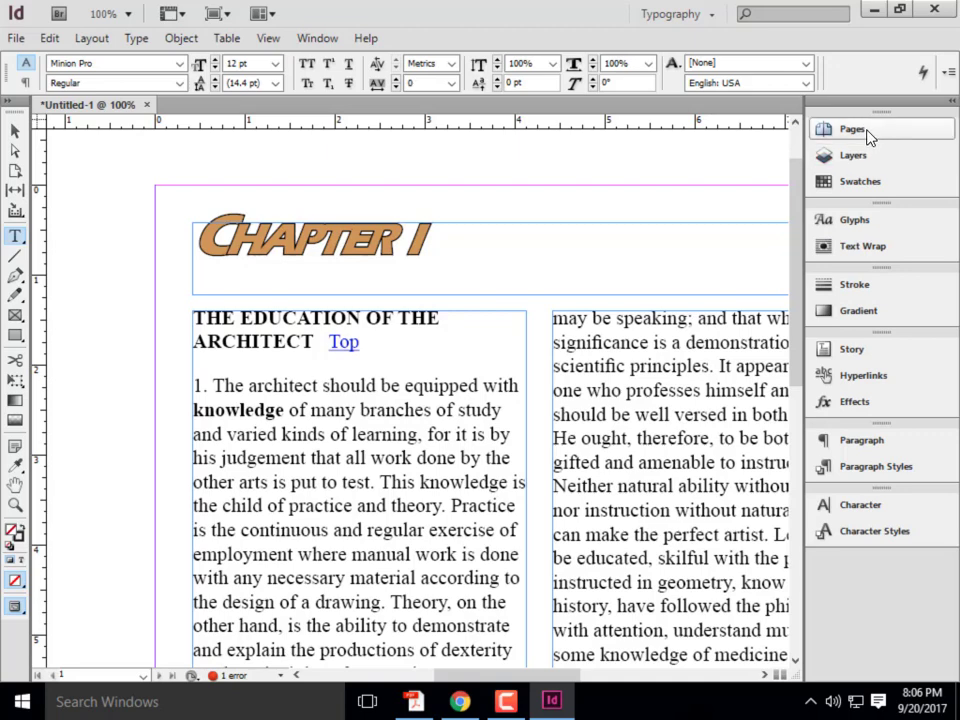
Show the Effects panel, undo the last fill change on the "CHAPTER I" heading and collapse the panel
{"action": "left_click", "coordinate": [314, 39]}
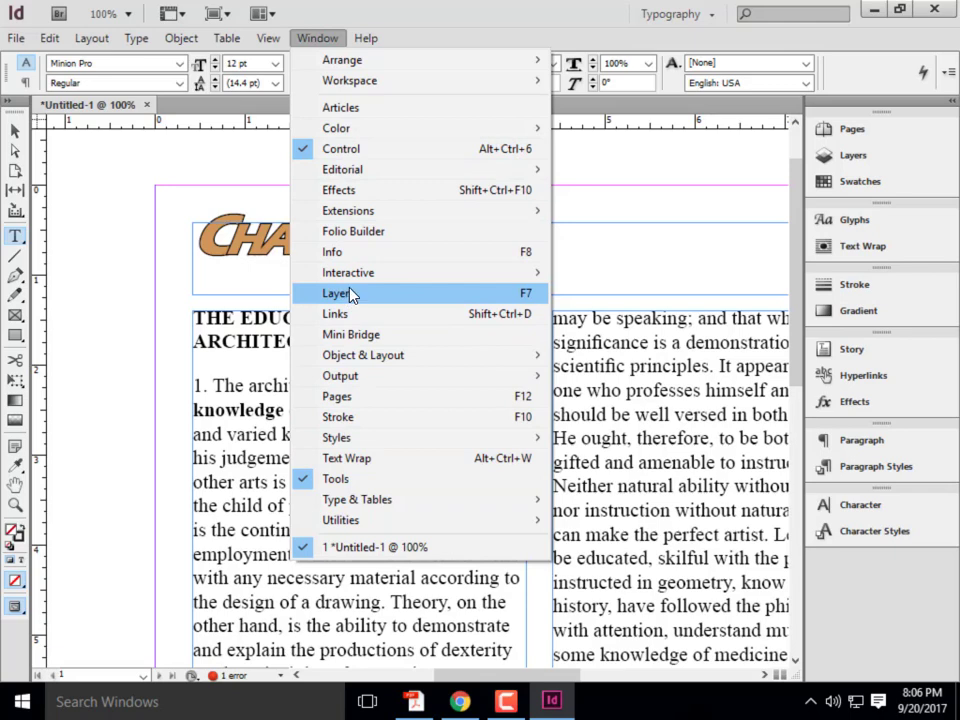
{"action": "left_click", "coordinate": [357, 192]}
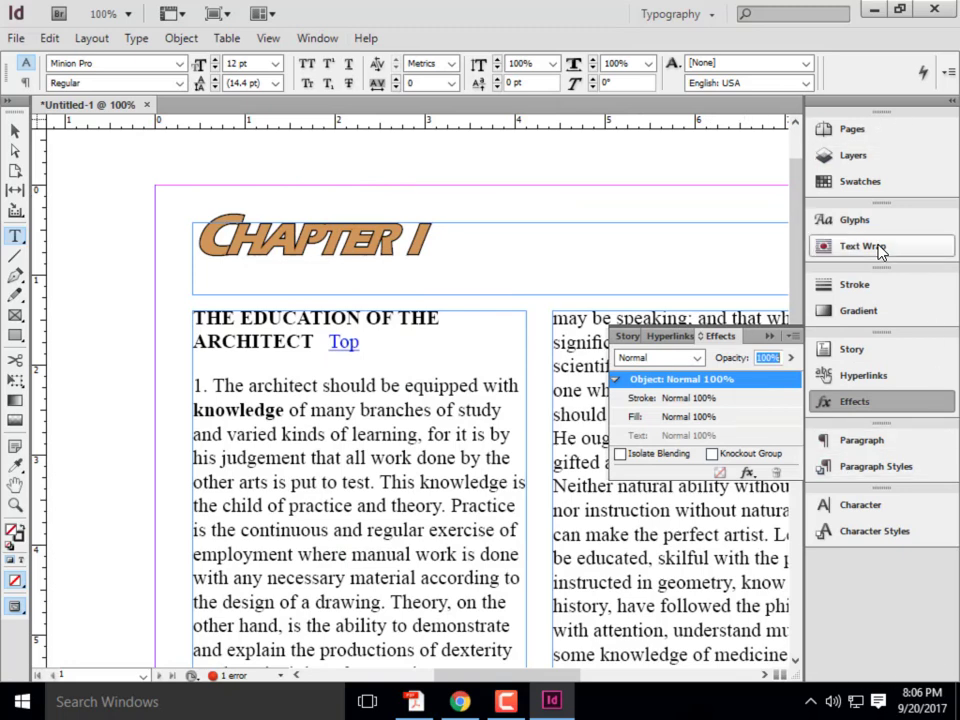
{"action": "key", "text": "ctrl+a"}
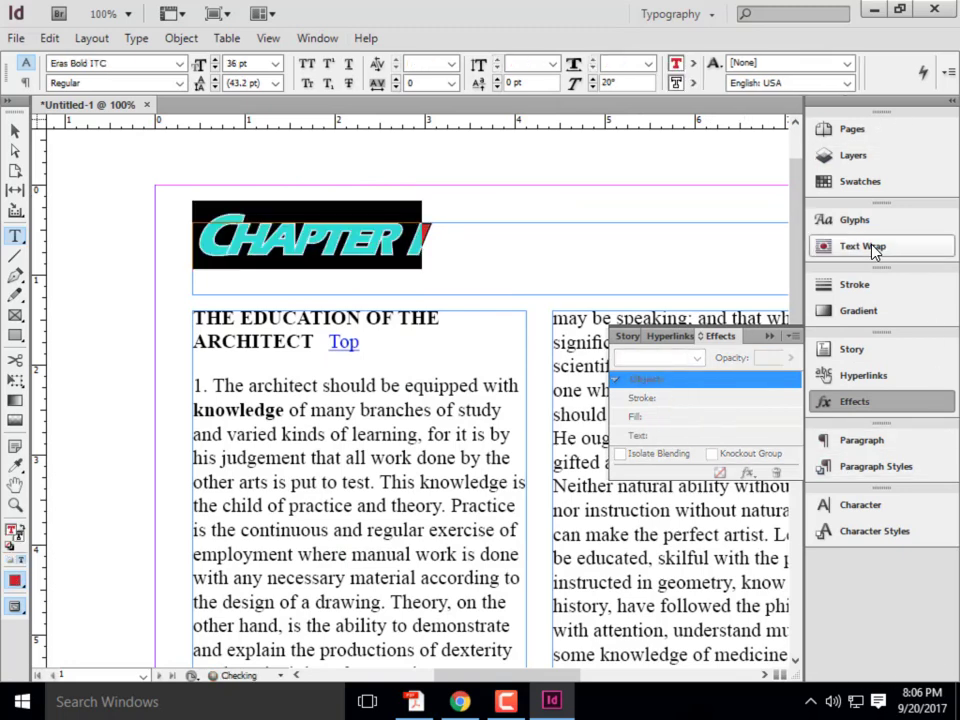
{"action": "left_click", "coordinate": [770, 336]}
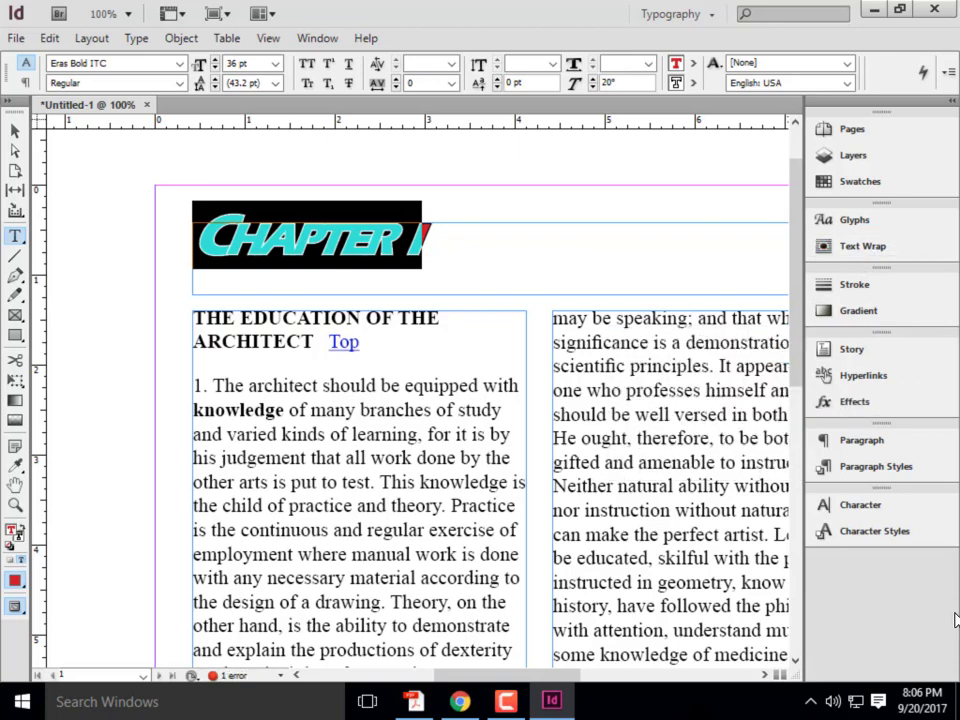